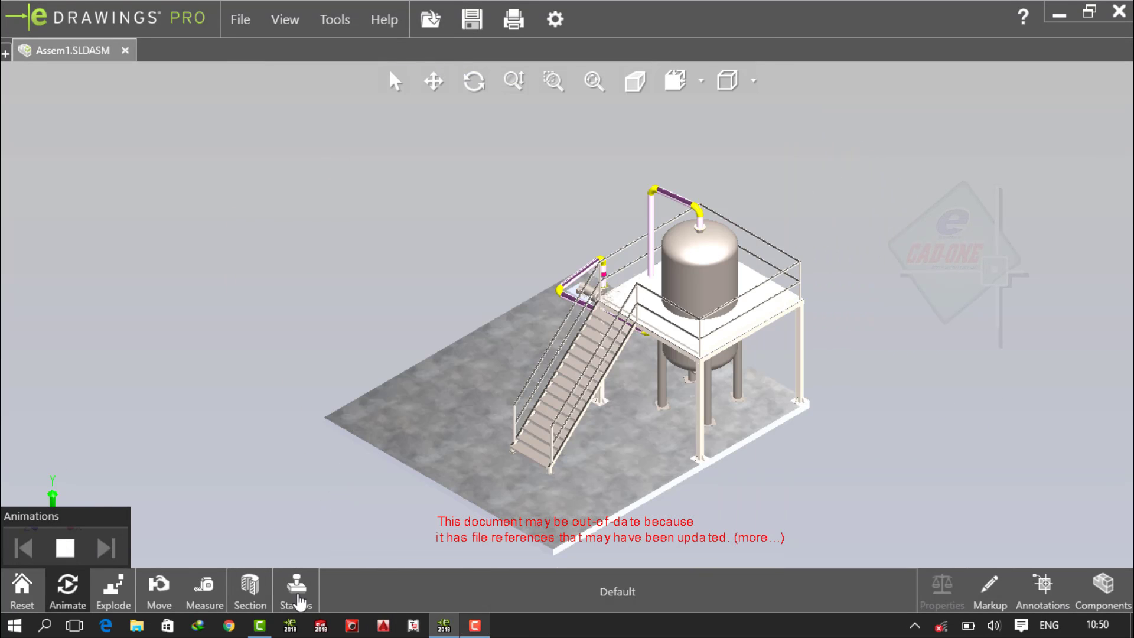
left_click(107, 592)
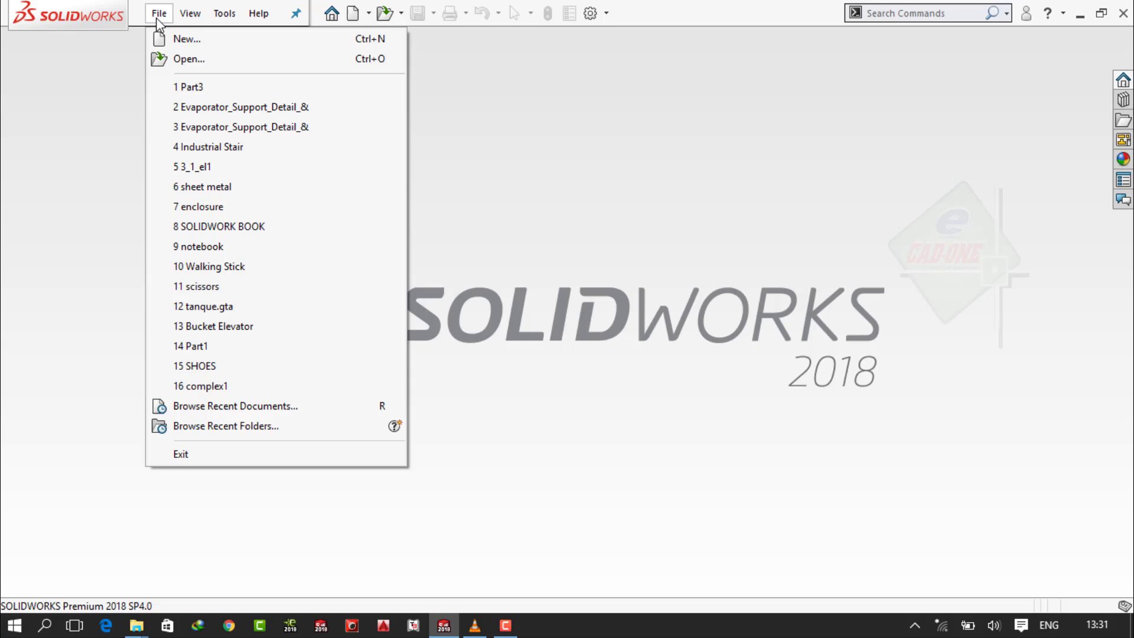
Create a new part in SOLIDWORKS and start a sketch on its Top Plane.
left_click(187, 37)
left_click(625, 499)
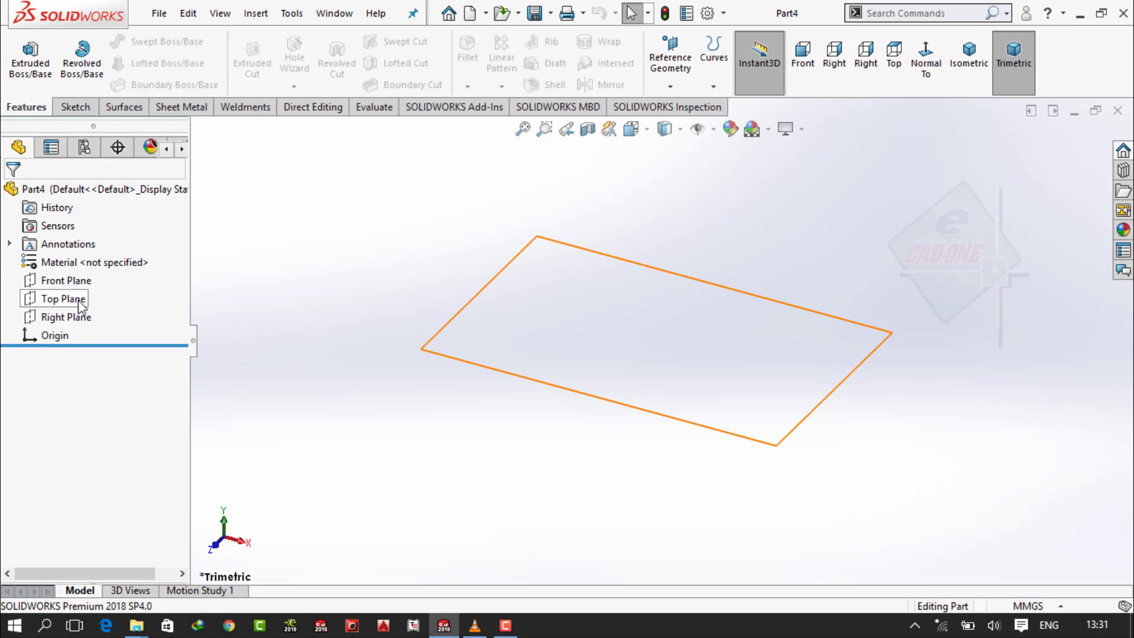
left_click(82, 299)
left_click(248, 281)
Apply the Plain White scene as the background of the part.
left_click(768, 129)
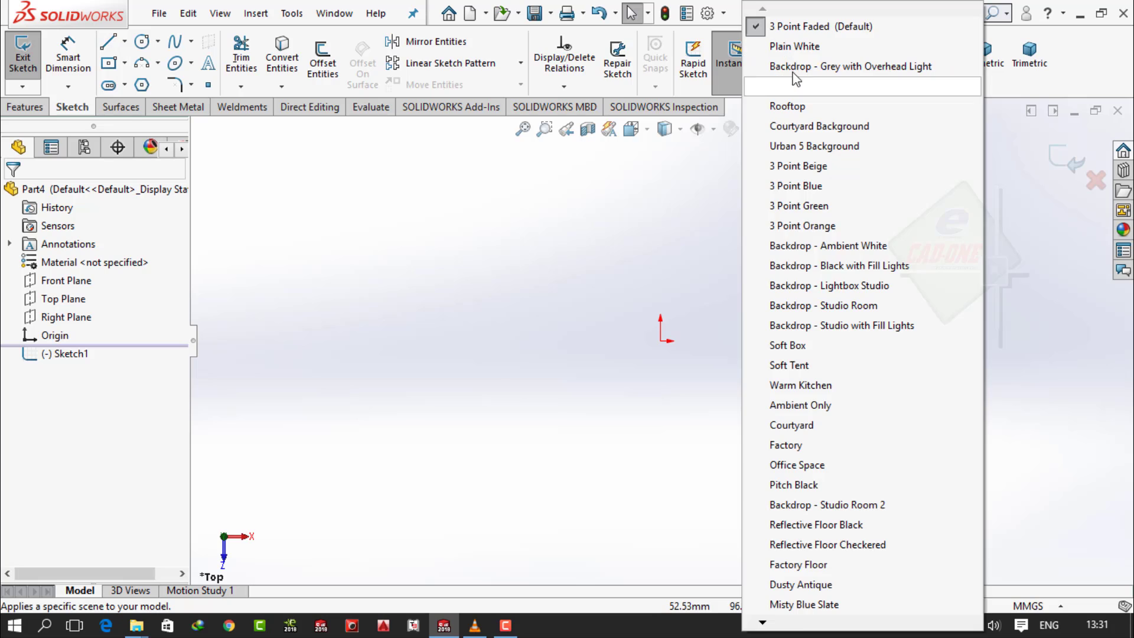
left_click(795, 47)
Sketch a center rectangle about 106 mm wide, centred on the origin.
left_click(125, 63)
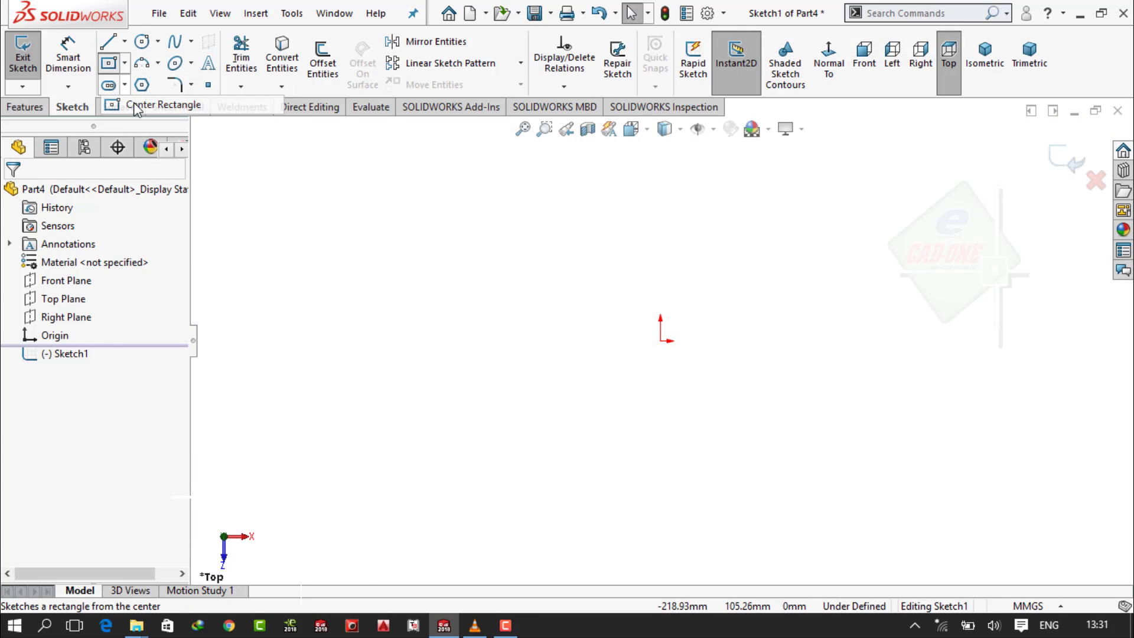
left_click(165, 104)
left_click(660, 341)
left_click(550, 218)
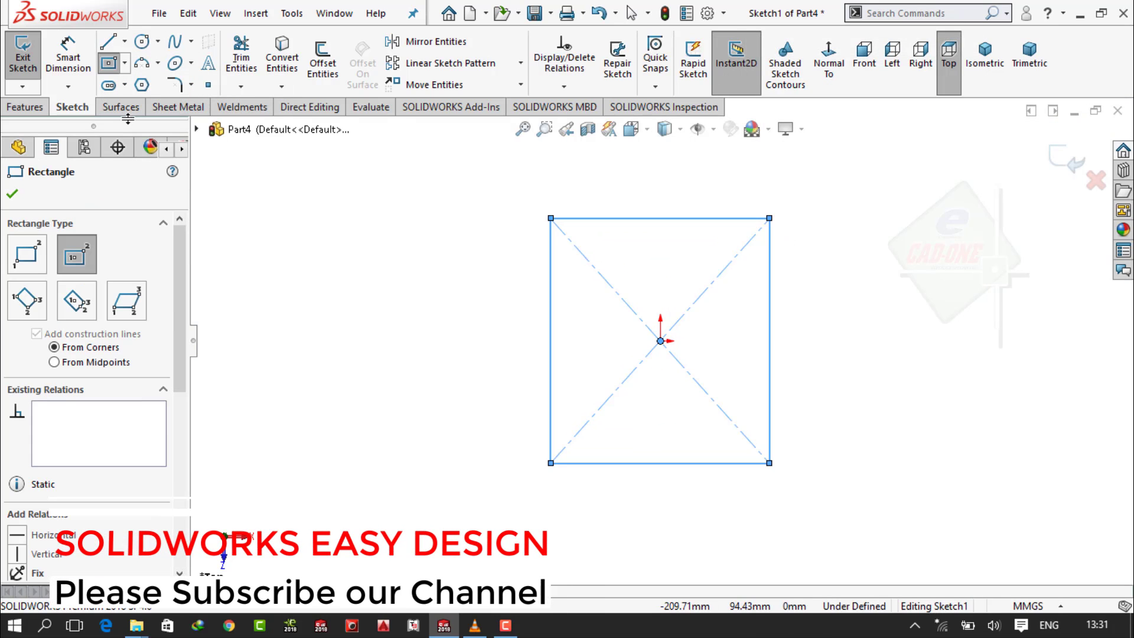
Dimension the rectangle to 8000 mm wide and 9000 mm high.
left_click(68, 59)
left_click(617, 221)
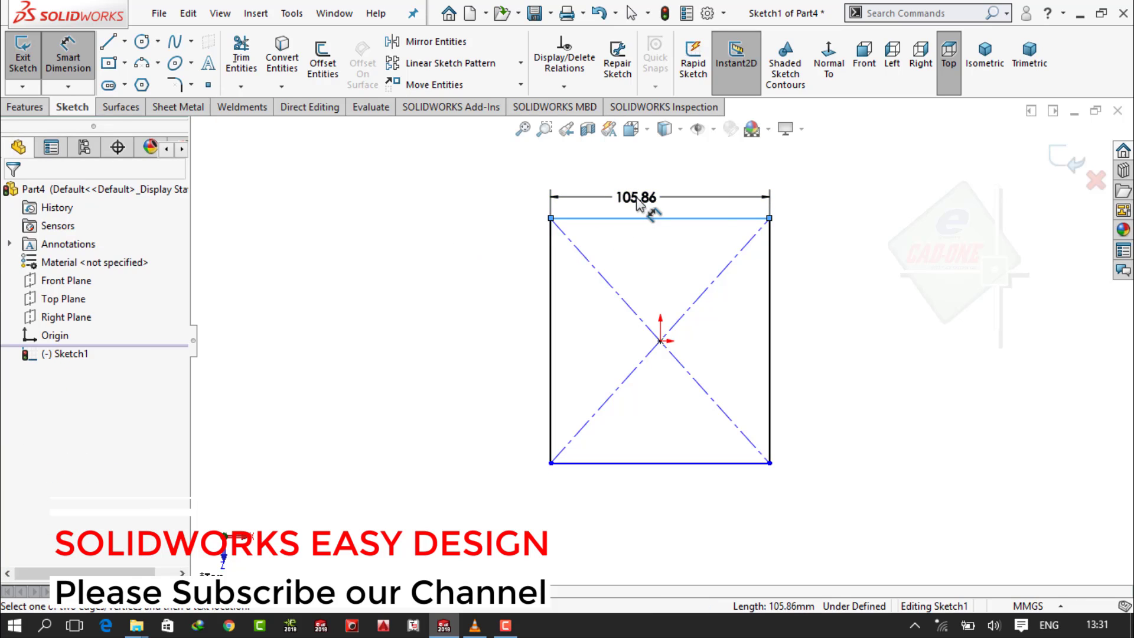
left_click(638, 204)
type("8")
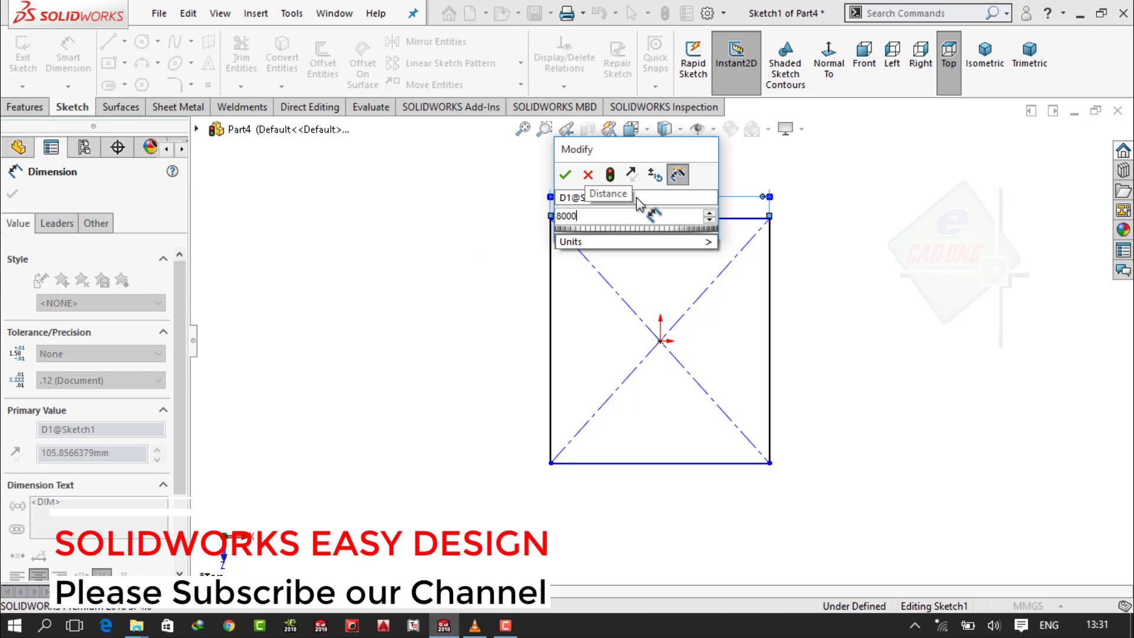
type("000")
key("Return")
left_click(770, 266)
left_click(818, 311)
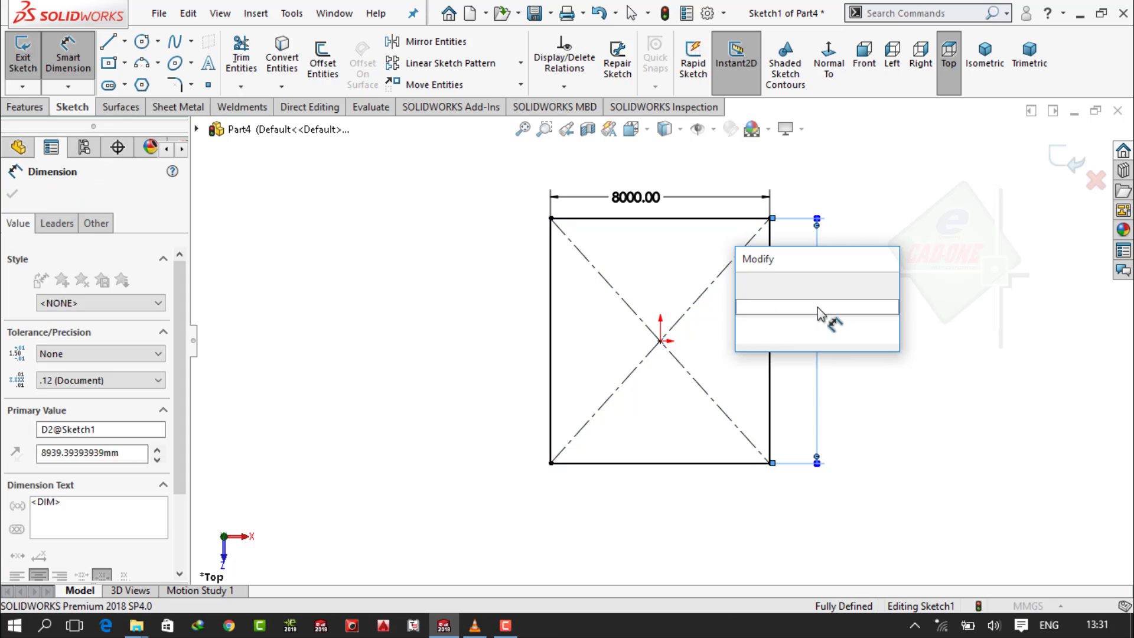
type("9000")
key("Return")
left_click(891, 271)
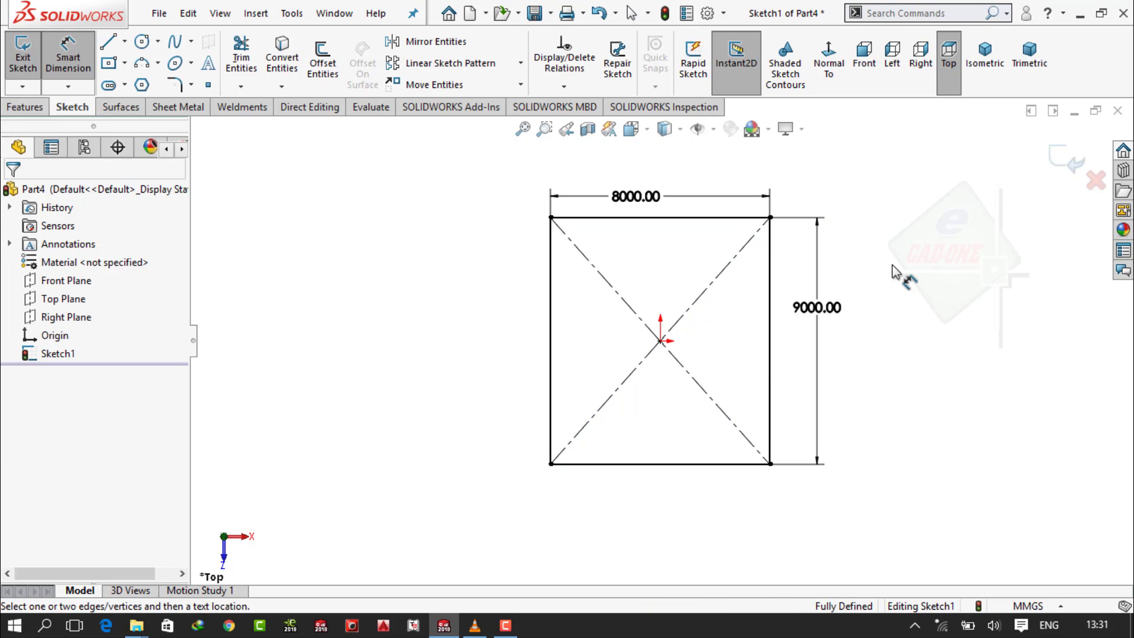
Extrude the rectangle as a boss with a blind depth of 200 mm to form the floor slab.
left_click(25, 106)
left_click(30, 62)
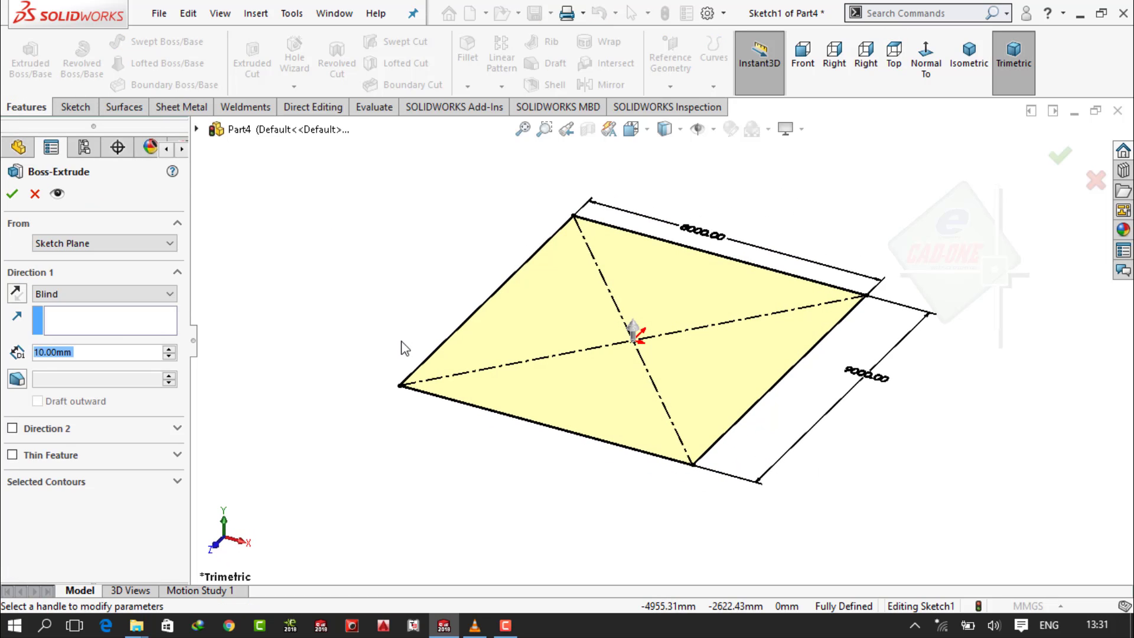
type("200")
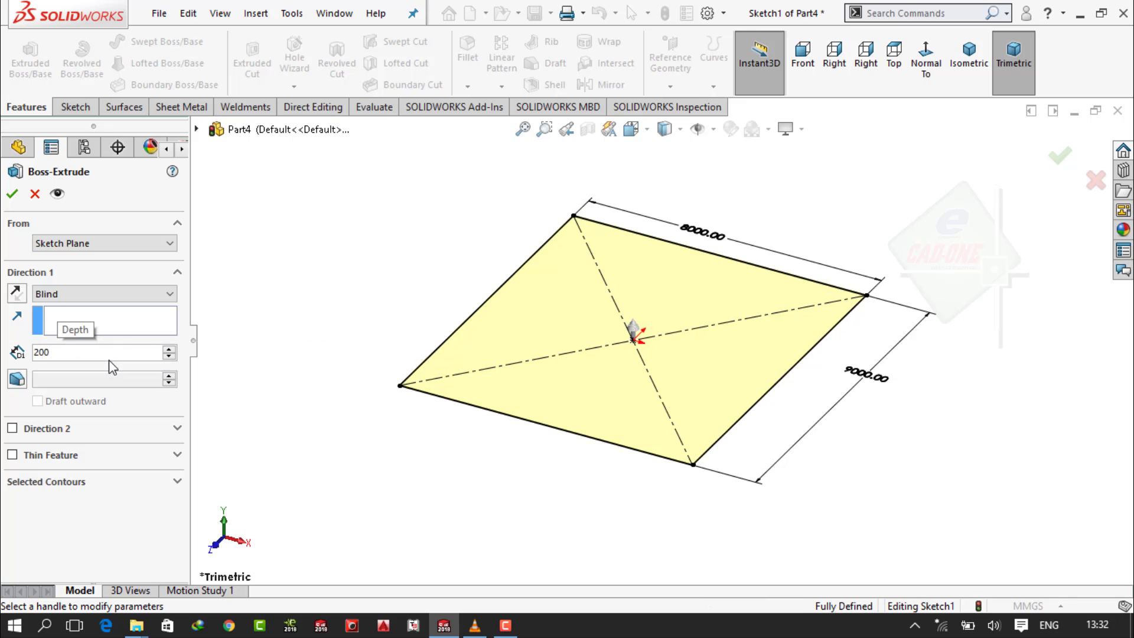
key("Return")
left_click(9, 196)
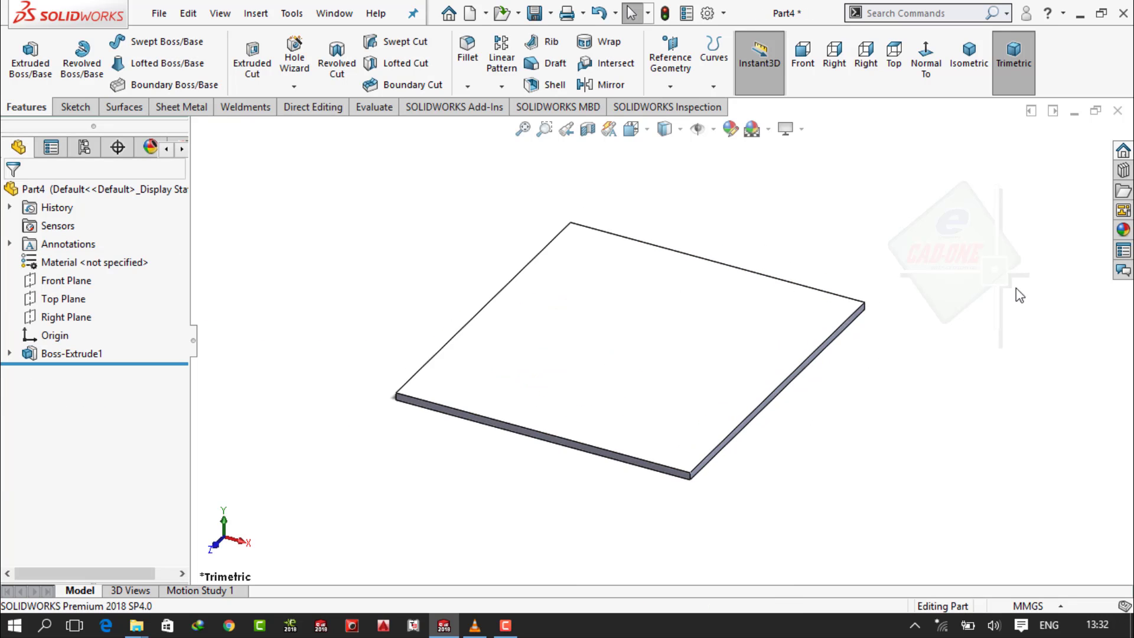
Look through the stone appearances and apply the paving appearance asphalt 2d to the slab.
left_click(1123, 230)
scroll(1009, 235, "up", 3)
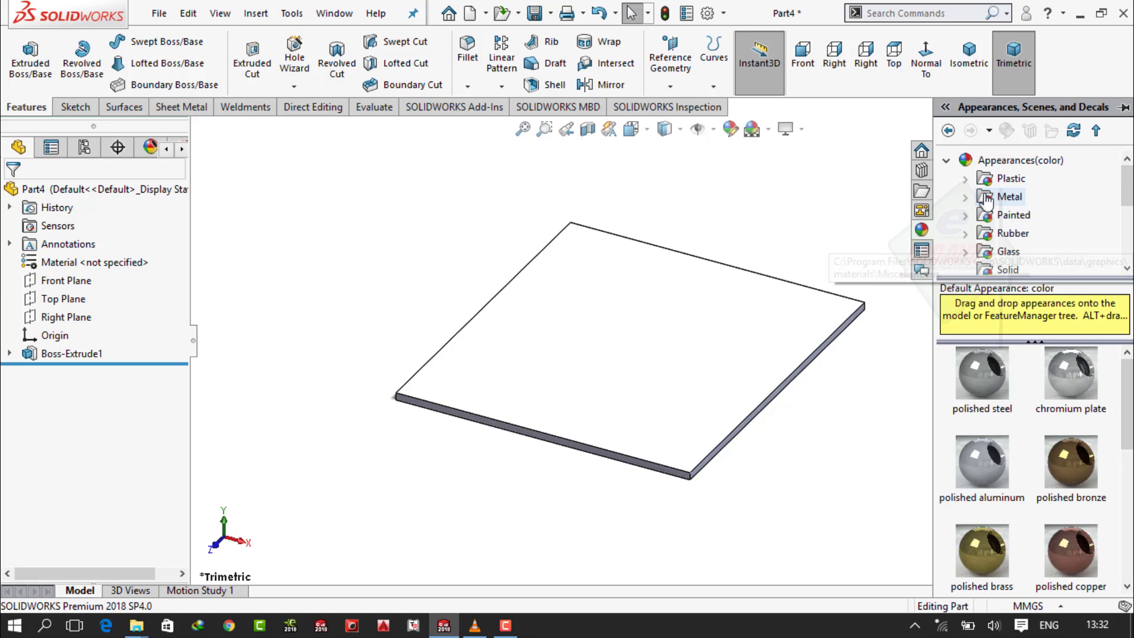
scroll(1036, 233, "down", 1)
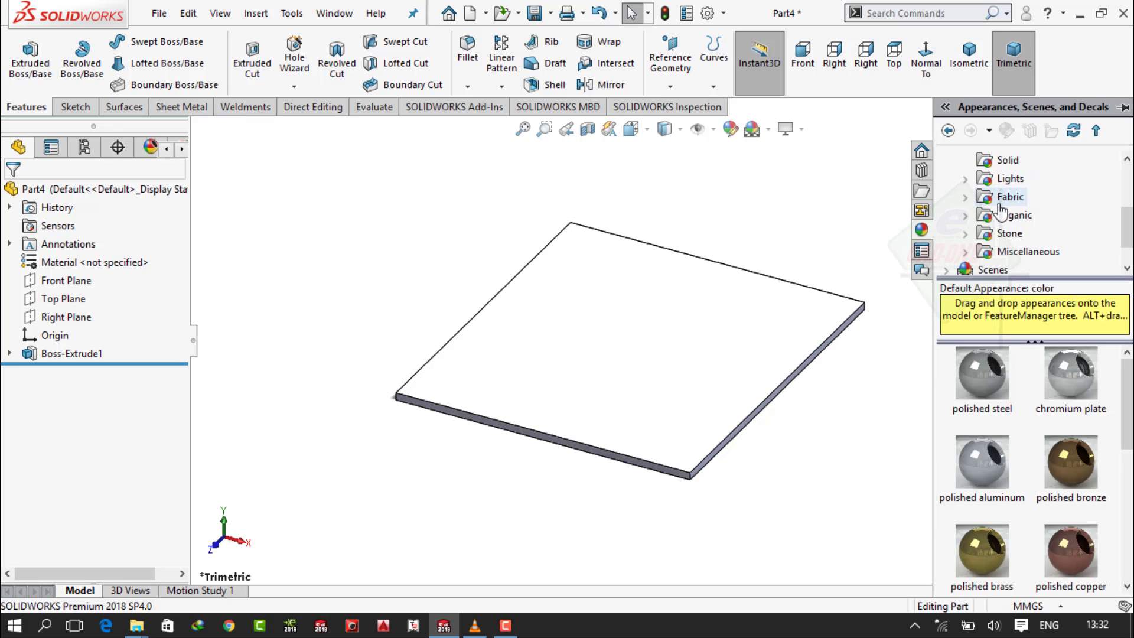
left_click(965, 234)
left_click(1029, 197)
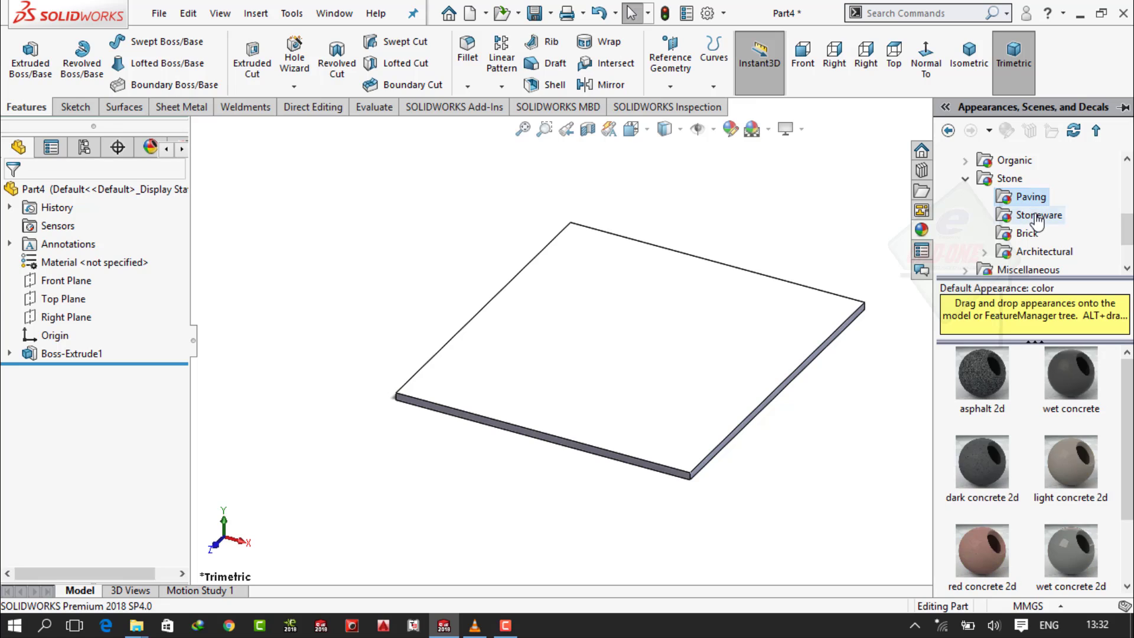
left_click(1037, 216)
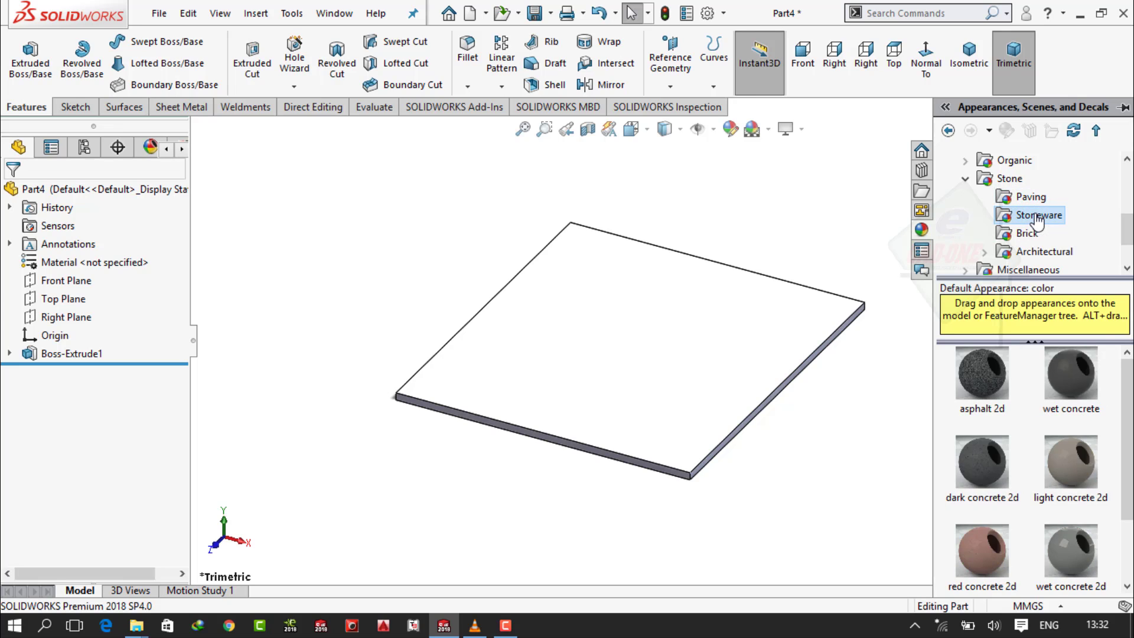
left_click(1029, 234)
left_click(1044, 252)
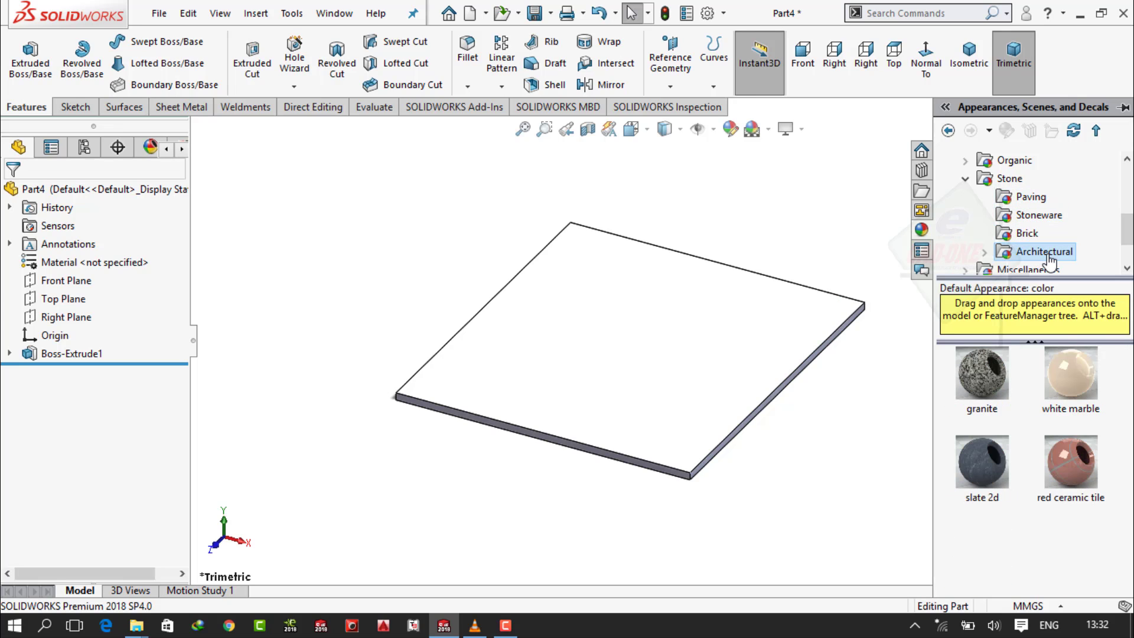
left_click(1030, 197)
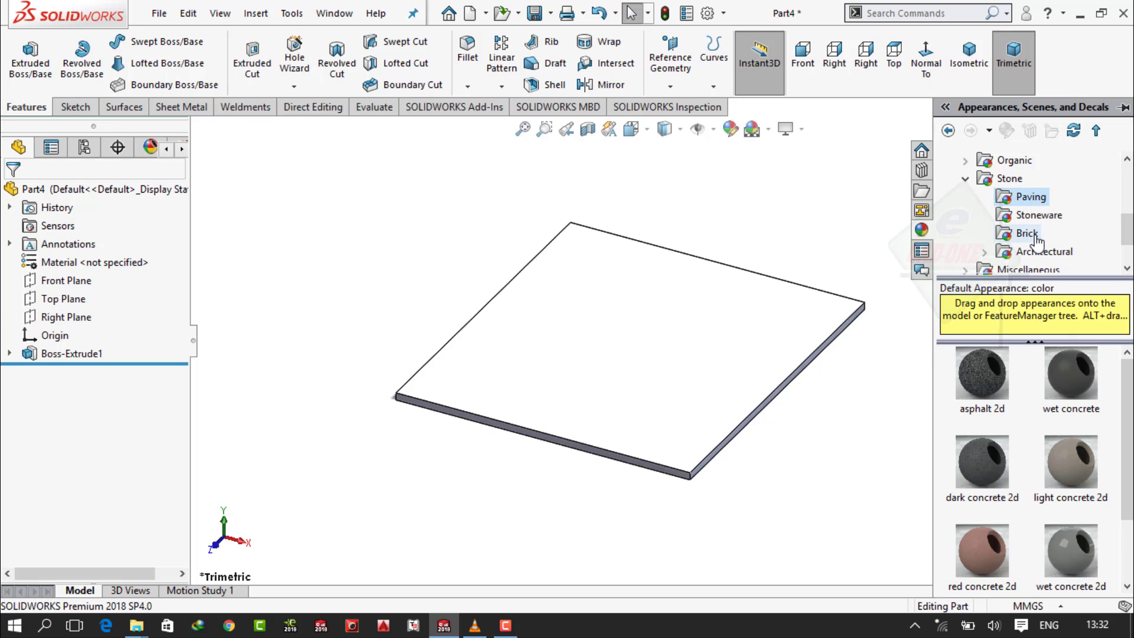
double_click(989, 472)
double_click(995, 376)
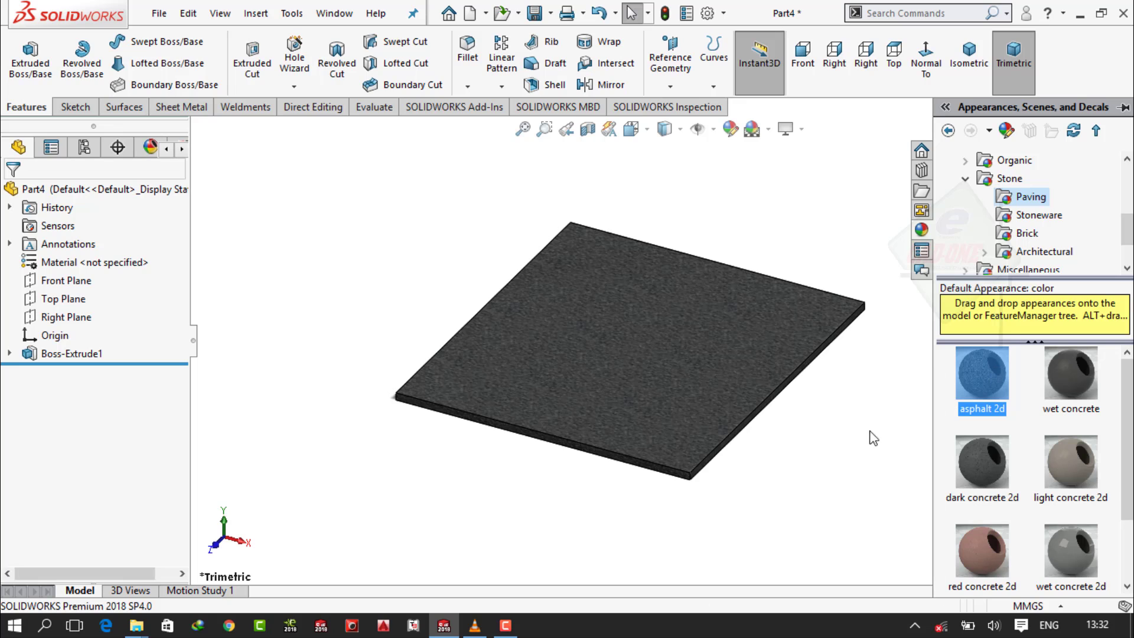
scroll(1034, 222, "up", 1)
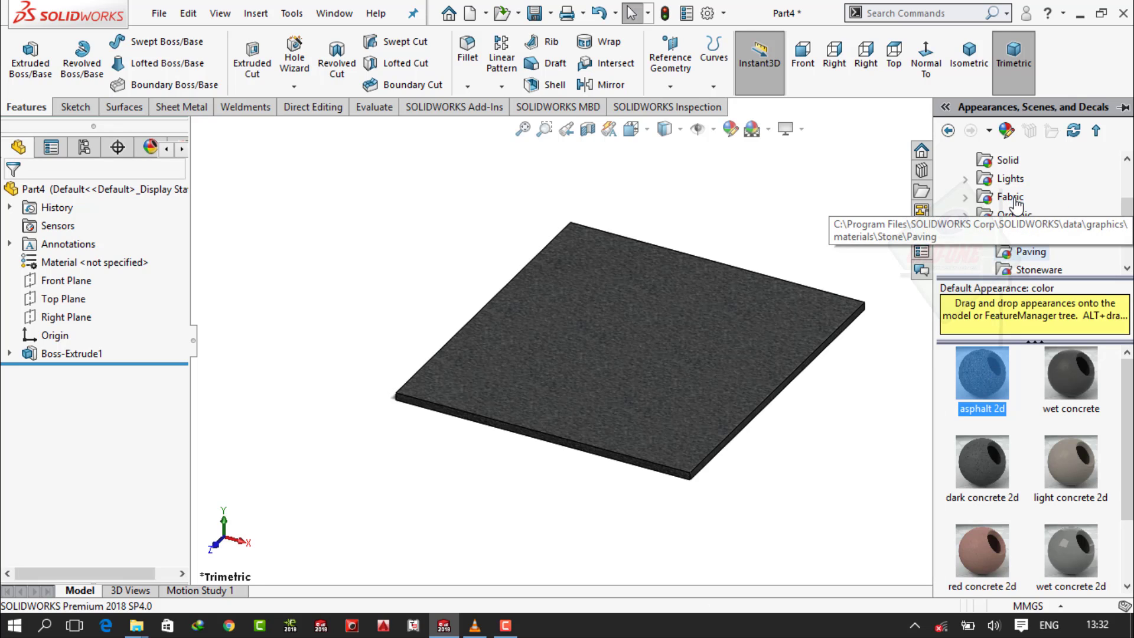
left_click(966, 198)
left_click(967, 199)
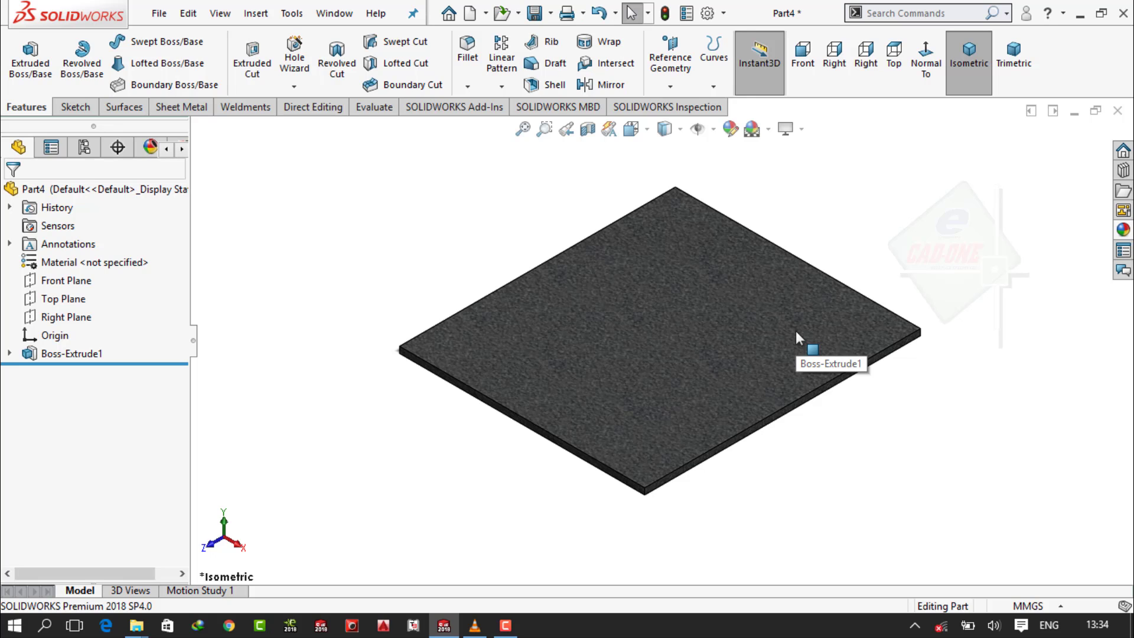
Start a sketch on the slab's upper face and orient the view normal to it.
left_click(683, 282)
left_click(756, 236)
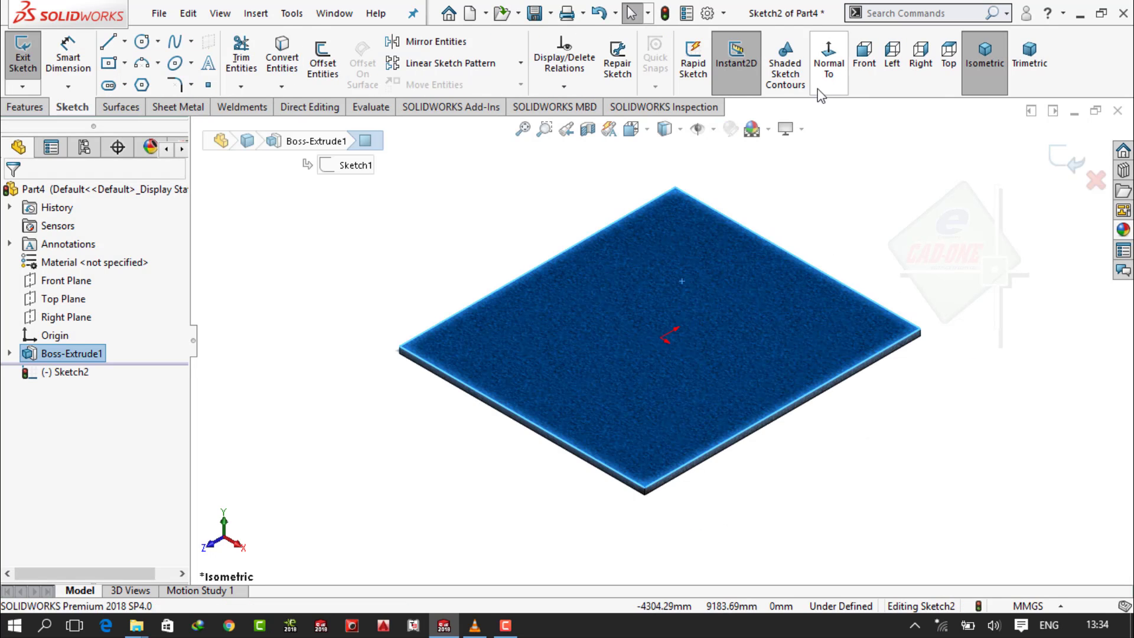
left_click(819, 88)
left_click(866, 266)
Sketch a center rectangle about 743 by 486 mm near the slab's upper-left corner, and turn on shaded sketch contours.
scroll(488, 233, "down", 10)
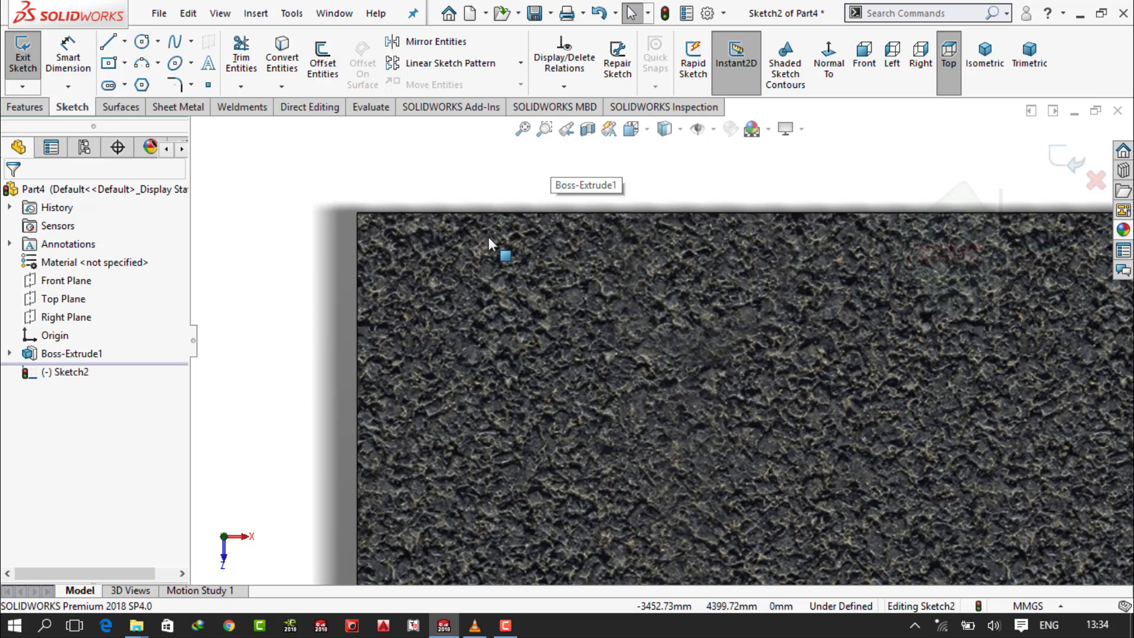
left_click(108, 62)
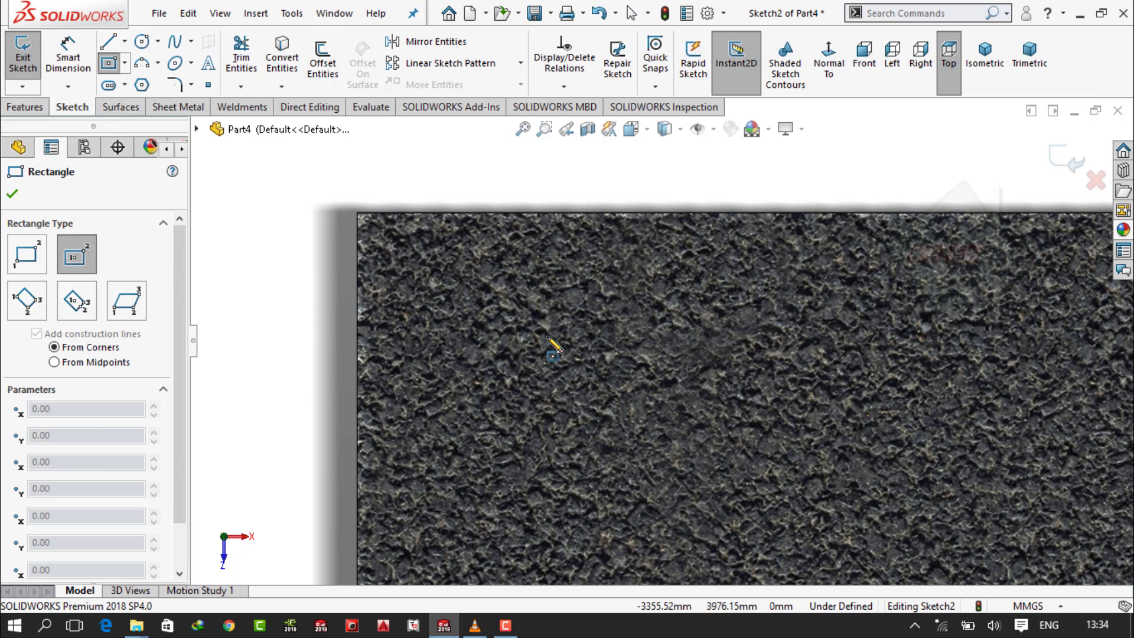
left_click(511, 337)
left_click(600, 279)
left_click(785, 65)
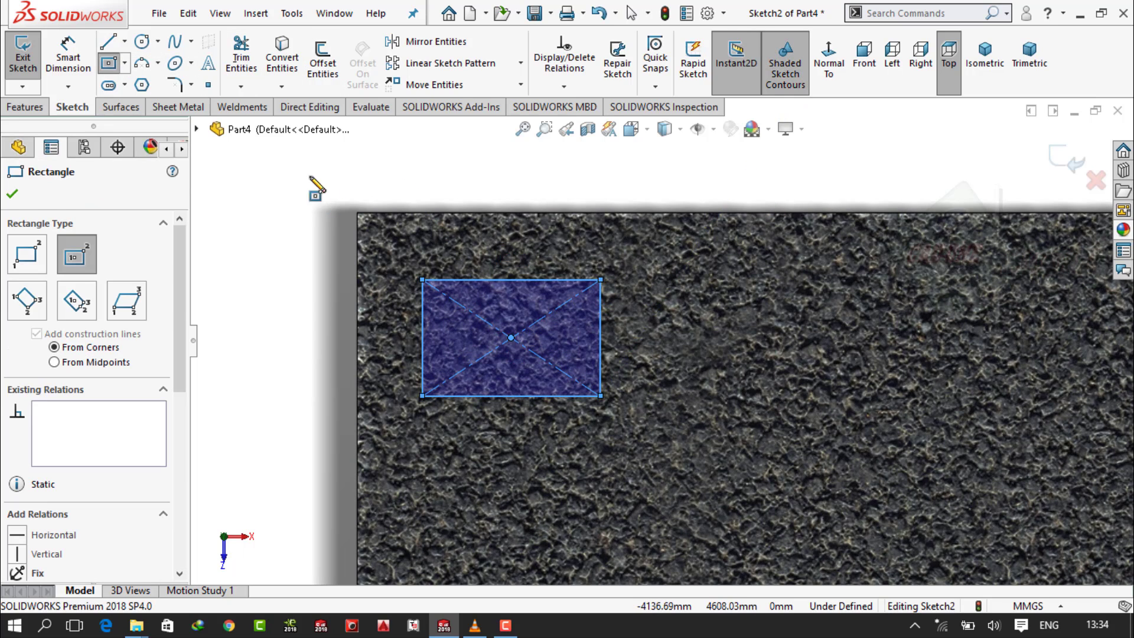
Dimension the small rectangle to 700 mm wide and 500 mm high.
left_click(68, 60)
left_click(509, 280)
left_click(519, 189)
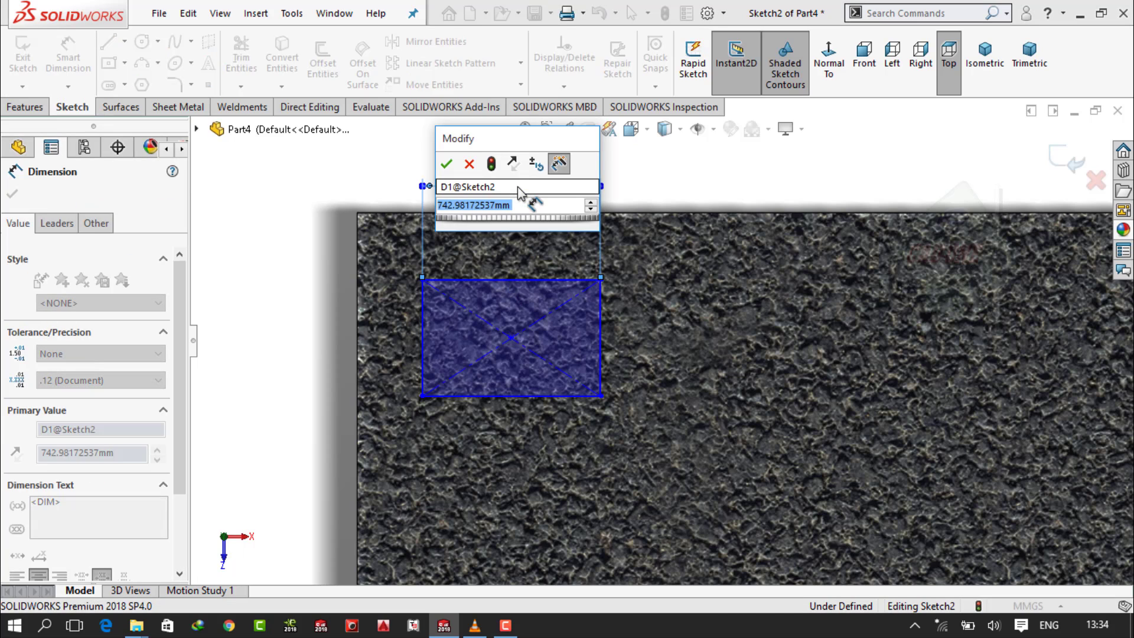
type("700")
key("Return")
left_click(591, 298)
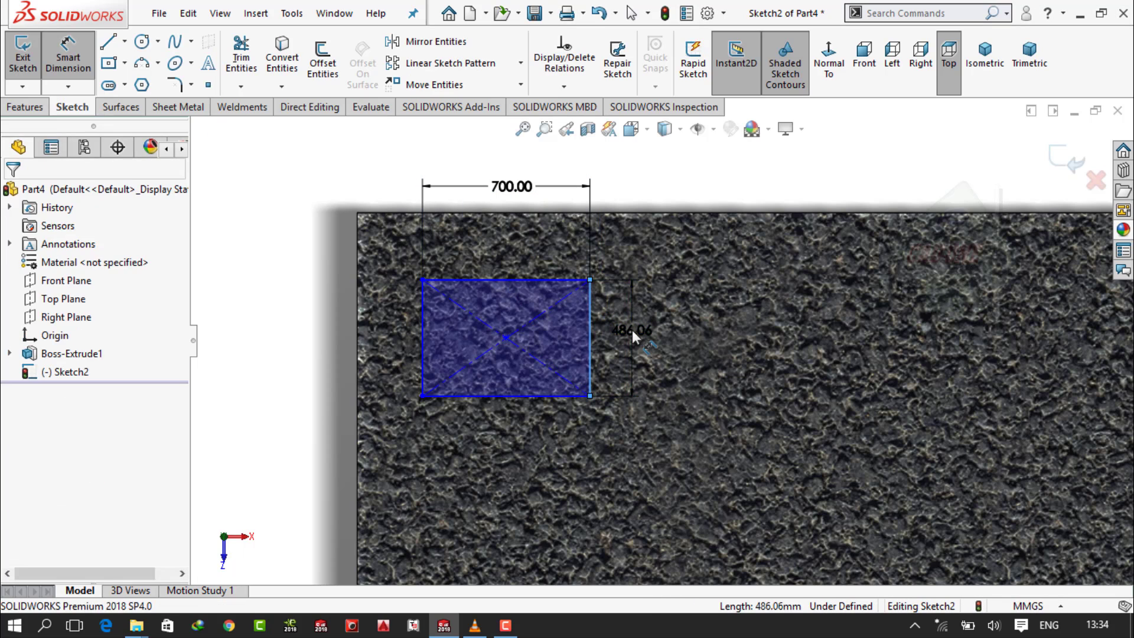
left_click(632, 330)
type("500")
key("Return")
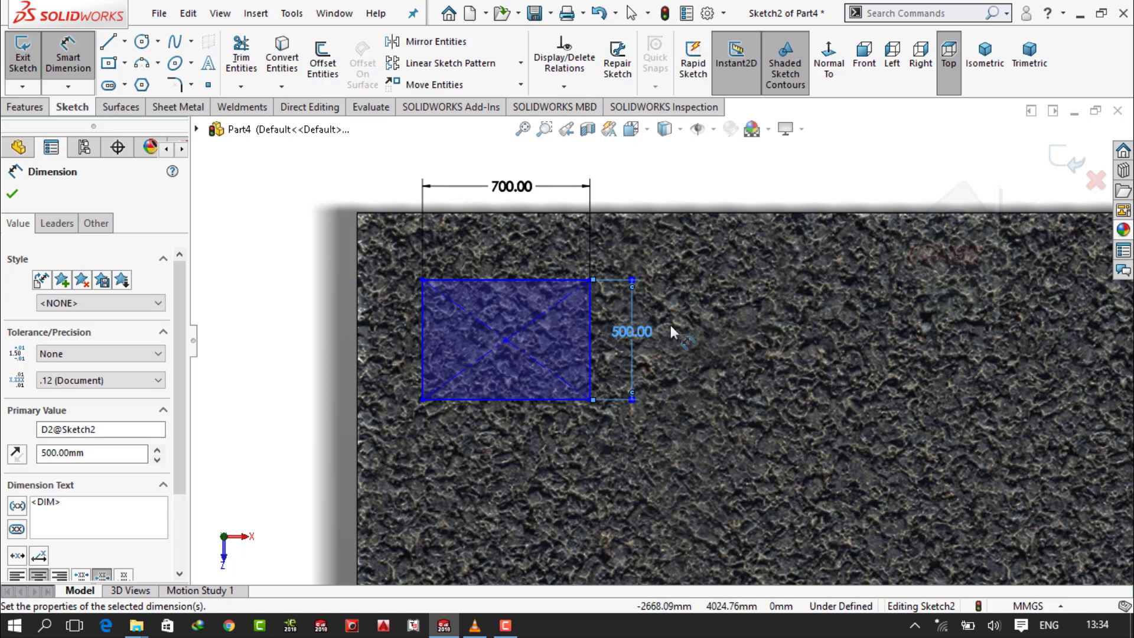
Dimension the small rectangle 500 mm from the slab's upper edge and 500 mm from its left edge.
left_click(508, 280)
left_click(481, 214)
left_click(303, 248)
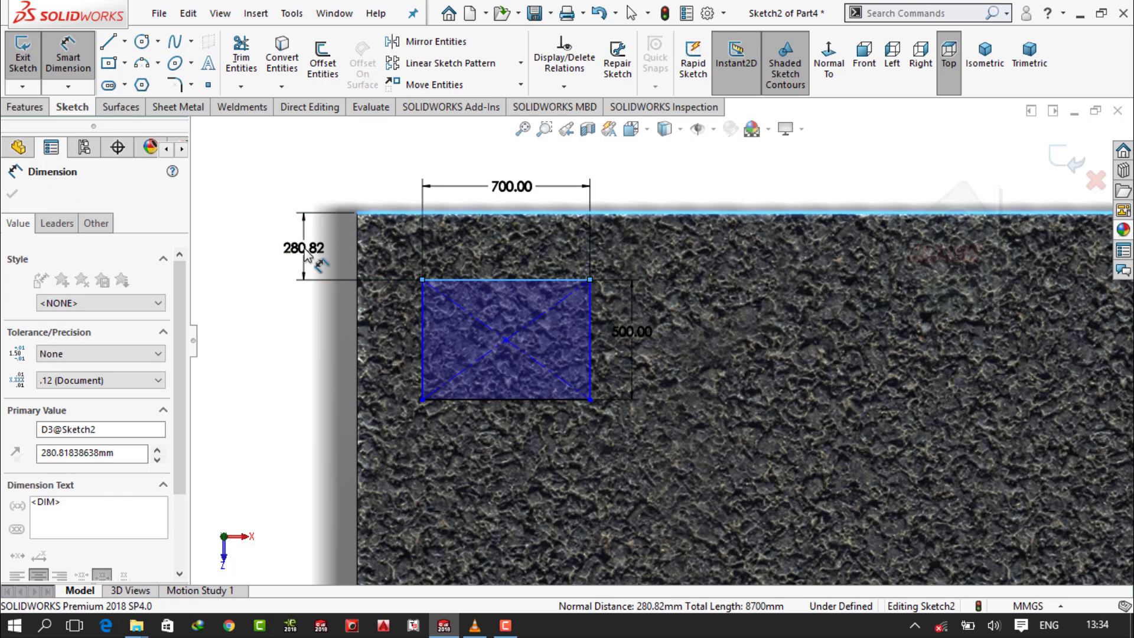
type("400")
key("Return")
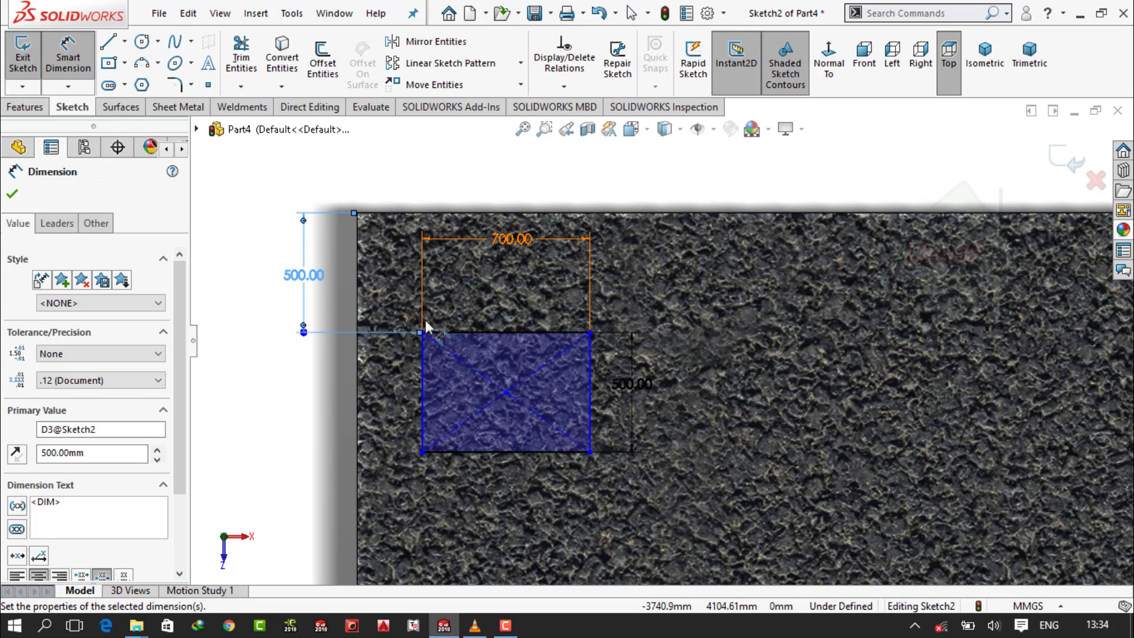
left_click(416, 354)
left_click(358, 381)
left_click(309, 434)
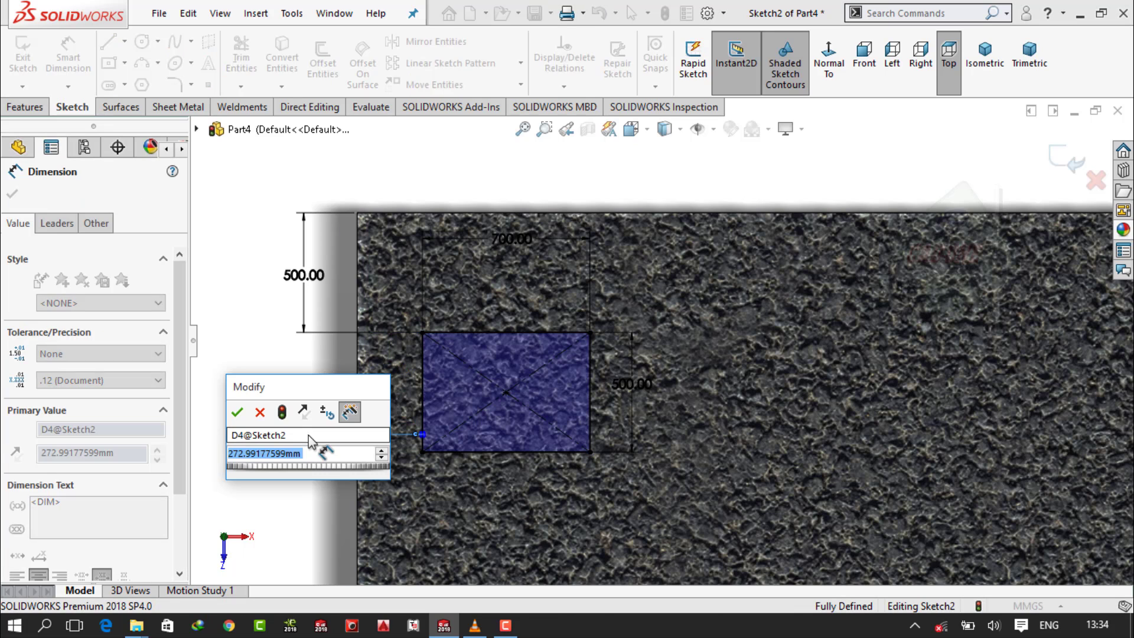
type("500")
key("Return")
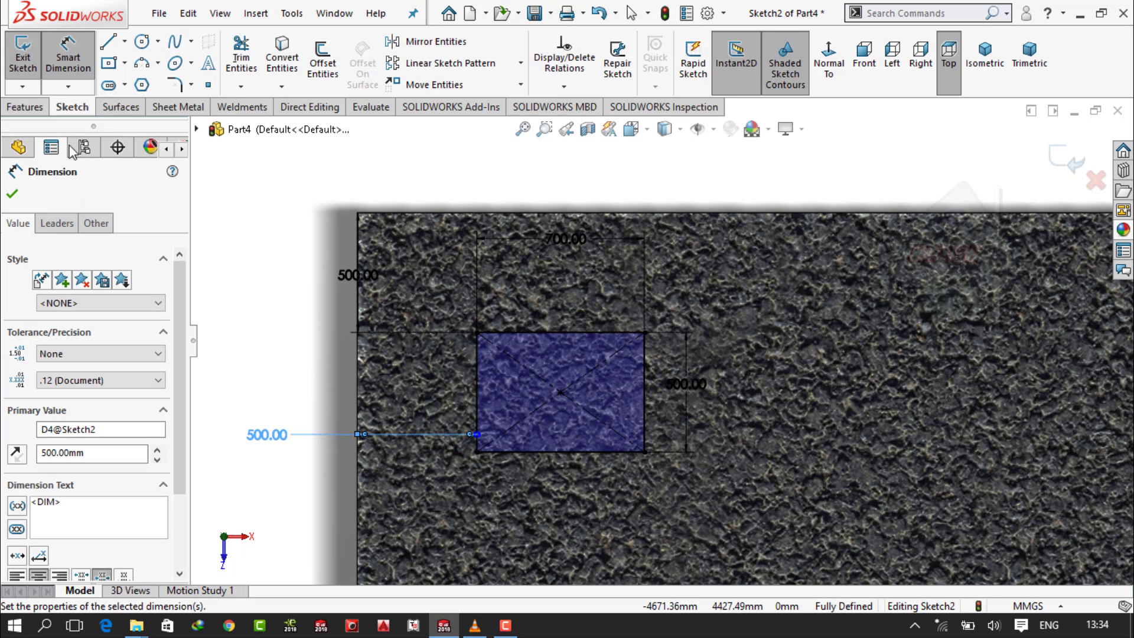
Extrude the 700 by 500 mm rectangle 100 mm upward, merged with the slab, to form a support pad.
left_click(25, 107)
left_click(30, 59)
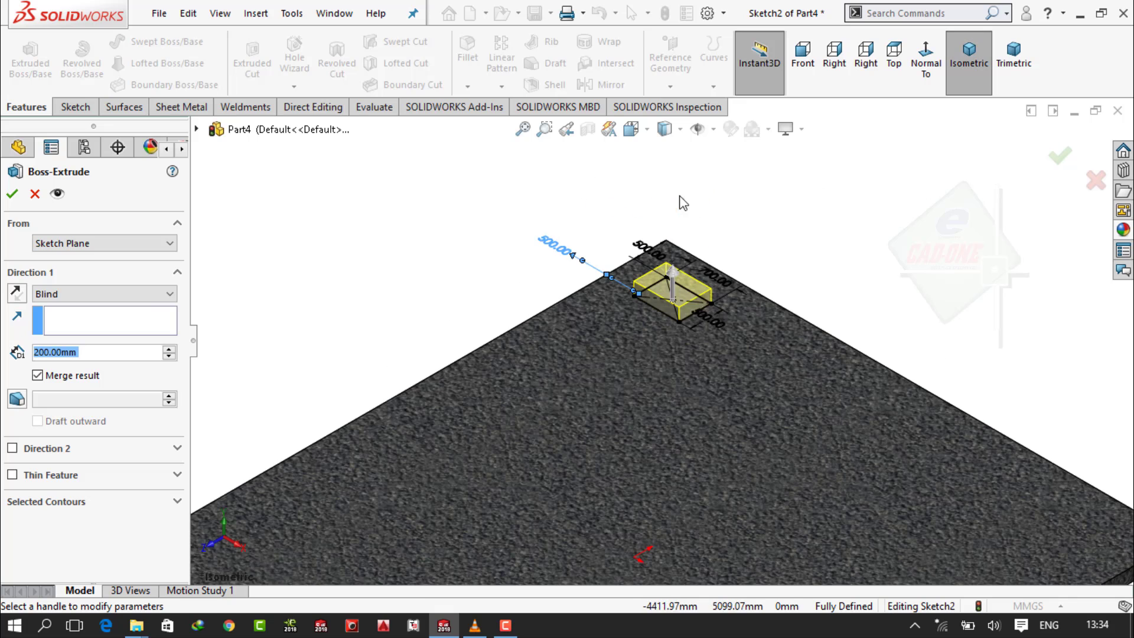
type("100")
key("Return")
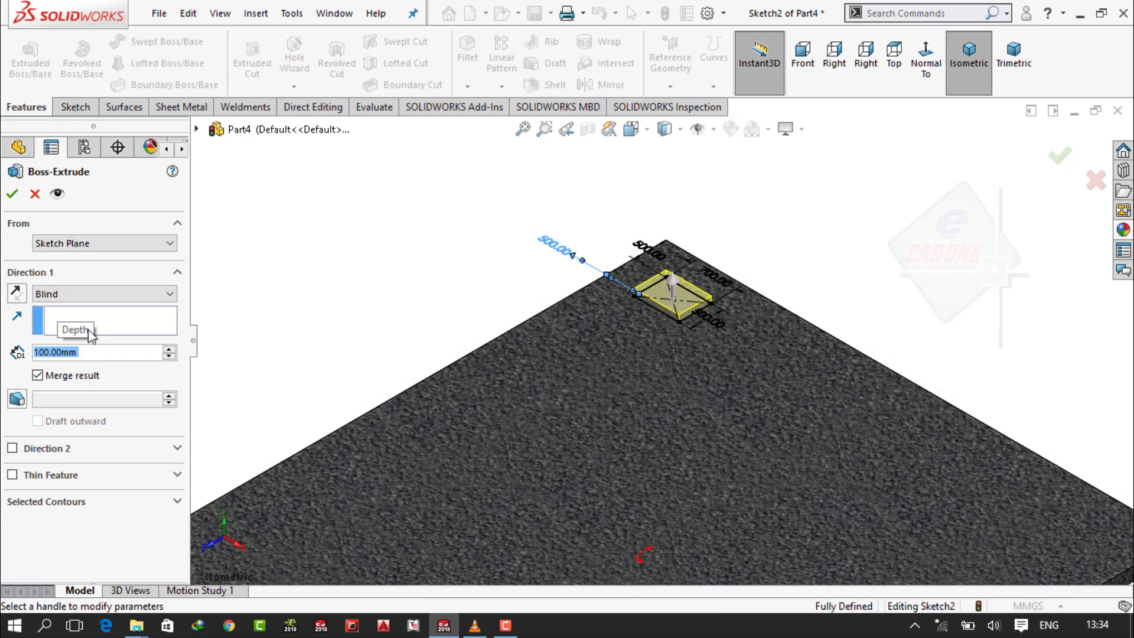
left_click(12, 194)
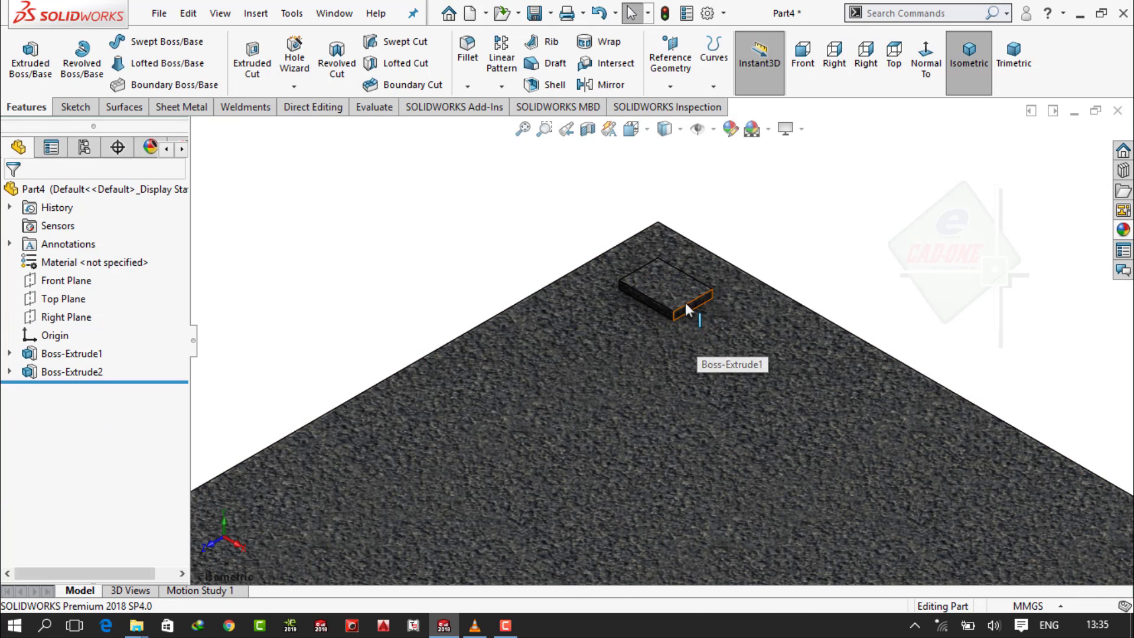
Try the solid Yellow appearance on the top face of the support pad.
left_click(678, 302)
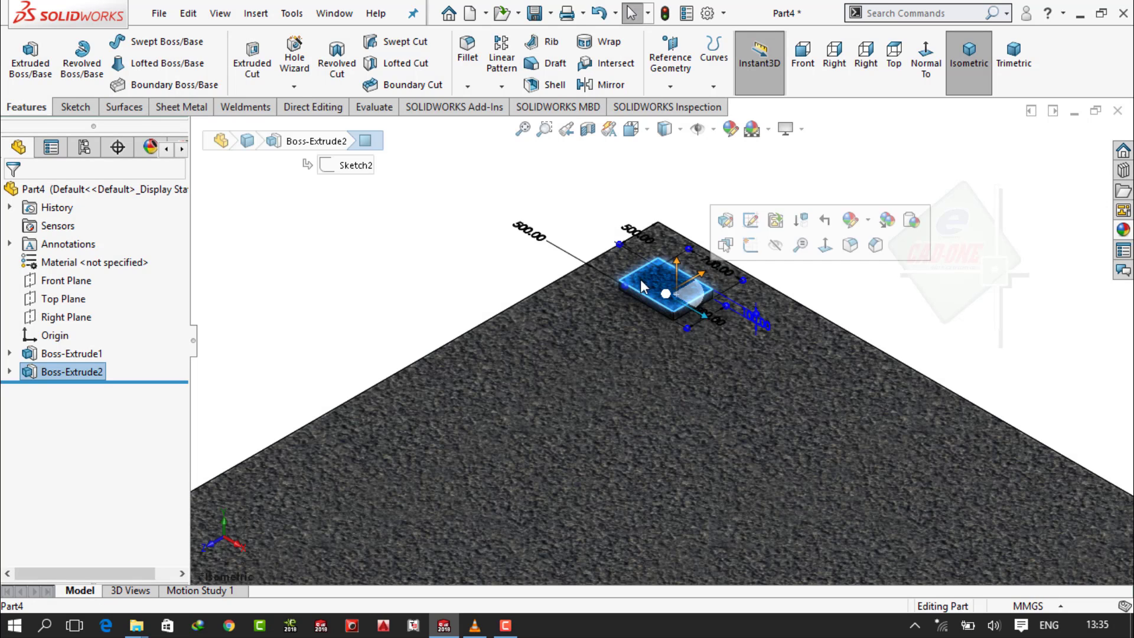
left_click(1123, 230)
scroll(1016, 245, "up", 4)
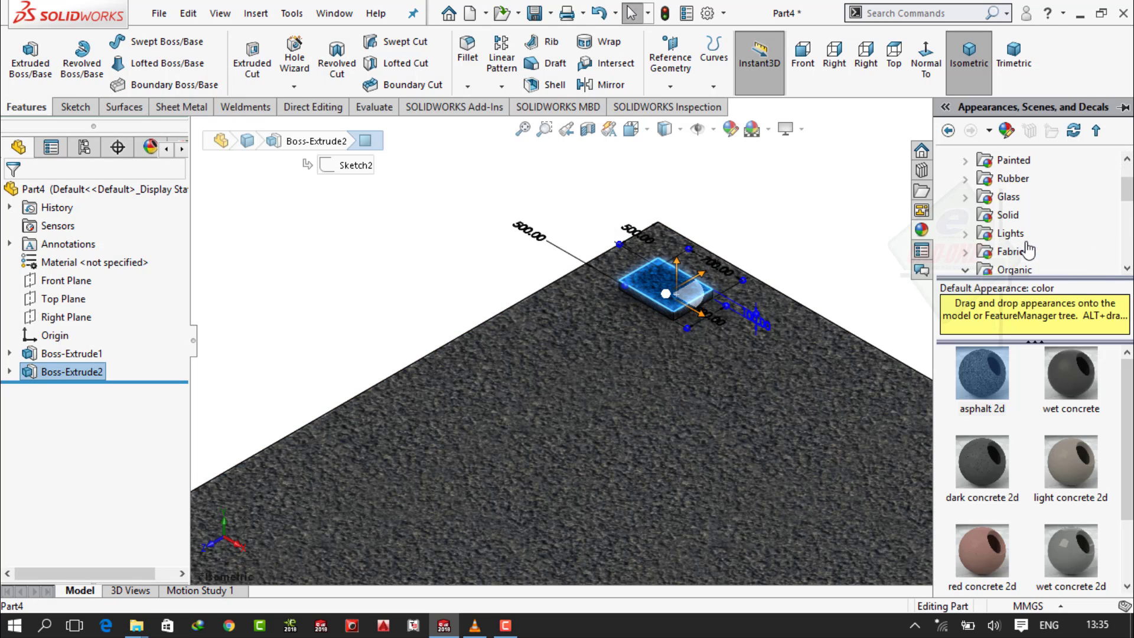
left_click_drag(1074, 470, 663, 285)
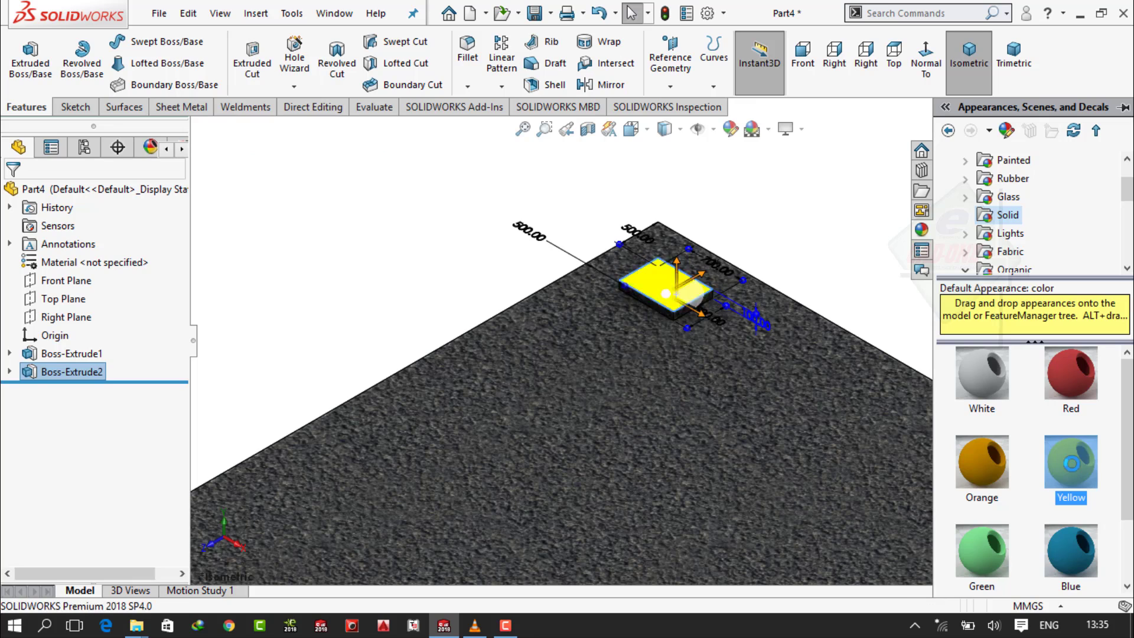
middle_click_drag(755, 302, 730, 462)
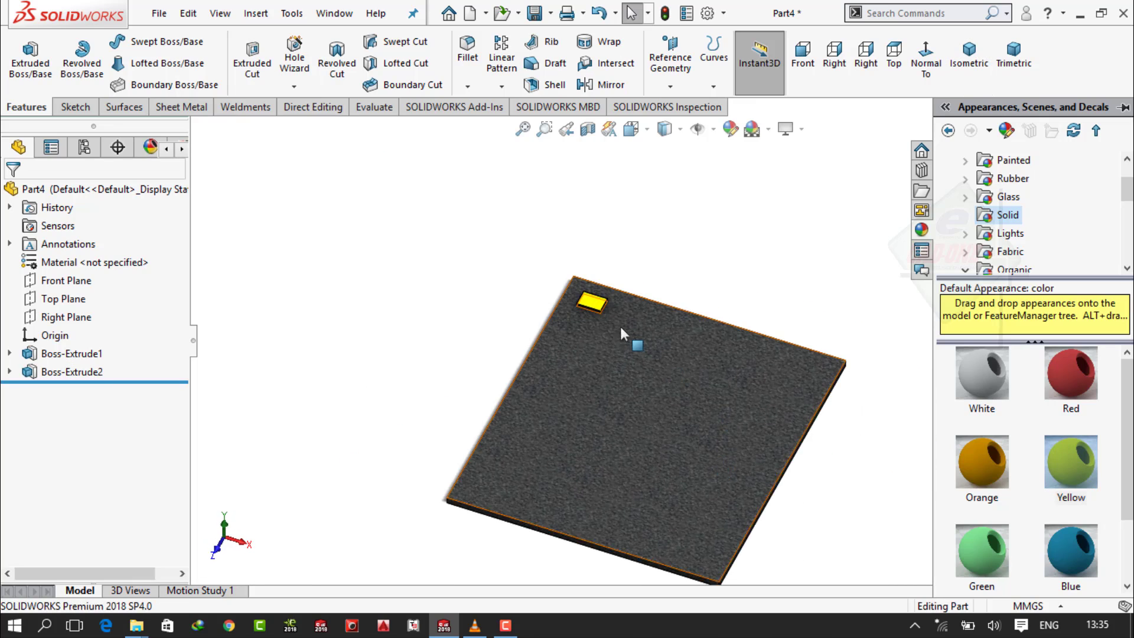
Try the solid Orange appearance on the support pad's top face.
scroll(607, 318, "down", 6)
left_click(561, 261)
left_click(1123, 231)
double_click(980, 481)
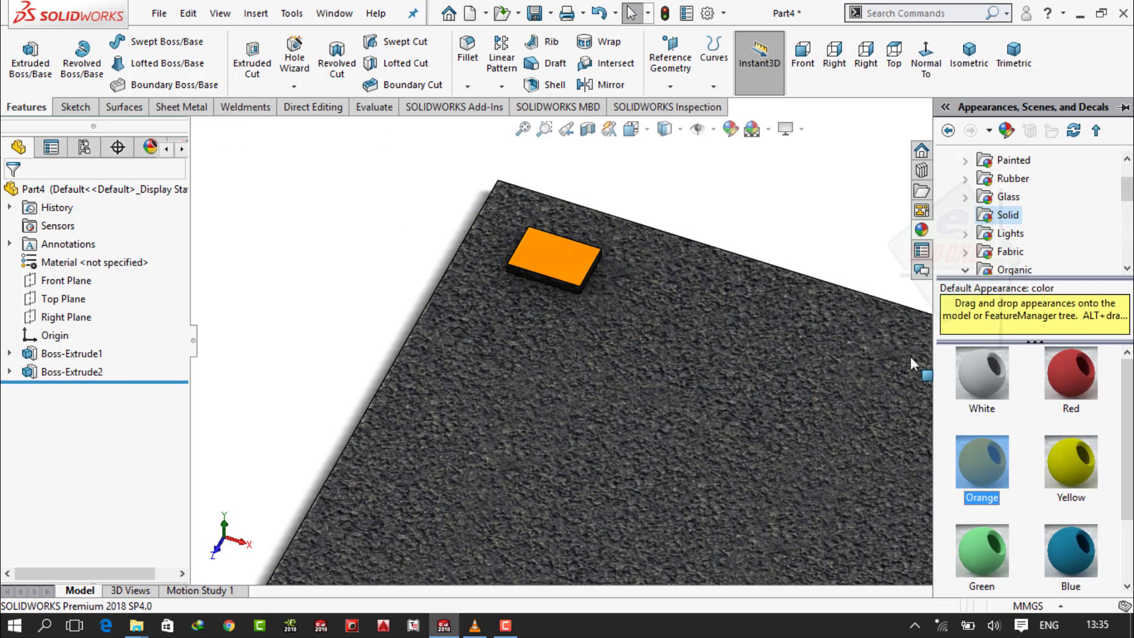
scroll(830, 335, "up", 4)
middle_click_drag(826, 336, 780, 336)
scroll(762, 402, "down", 1)
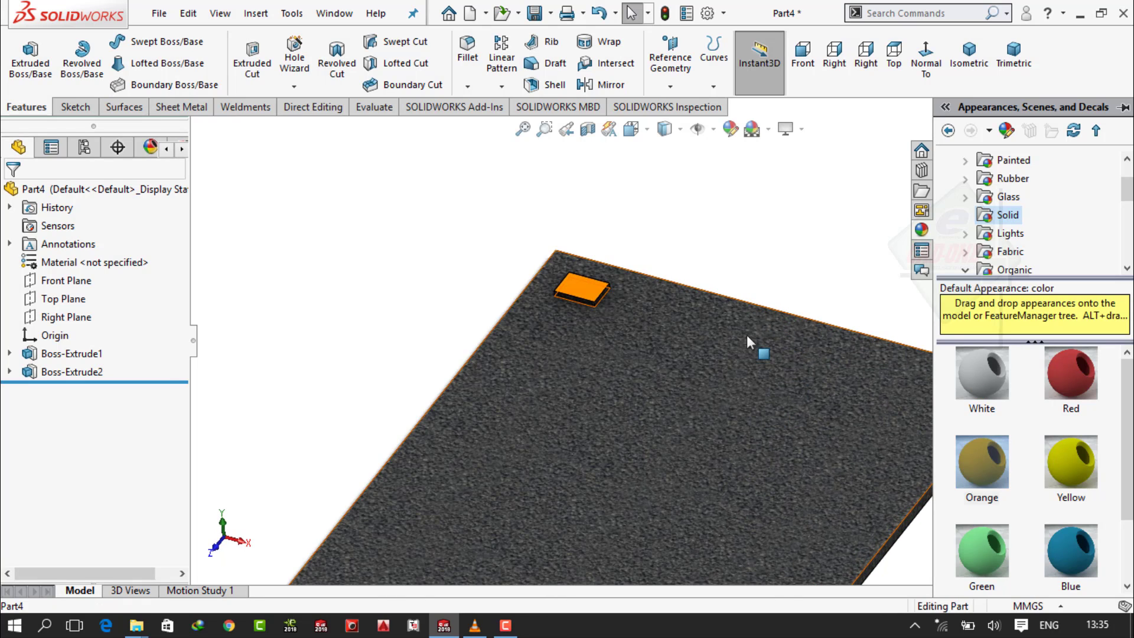
Undo the colour changes on the support pad's top face.
key("ctrl+z")
scroll(722, 312, "up", 3)
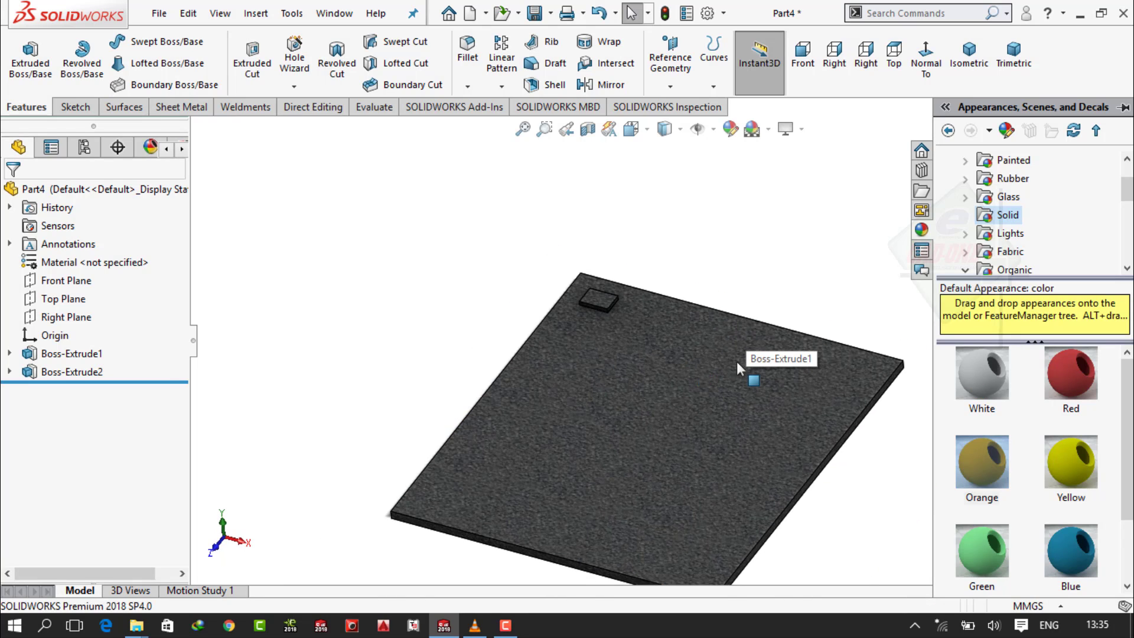
scroll(736, 362, "down", 2)
left_click(836, 242)
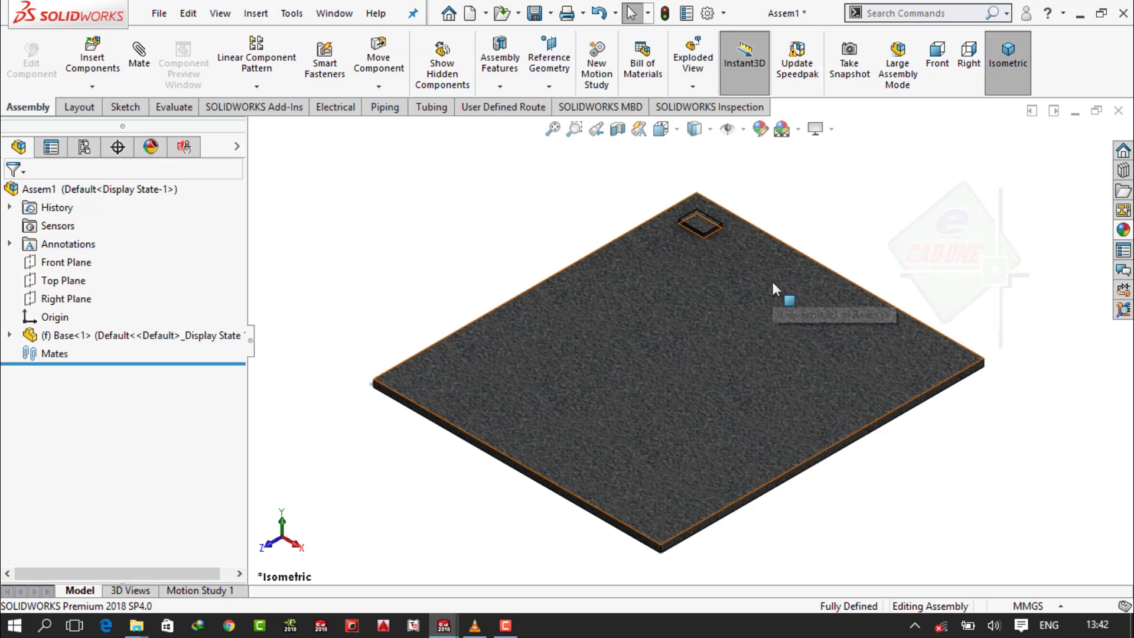
Remove the dark asphalt appearance from the Base component in the assembly.
right_click(772, 282)
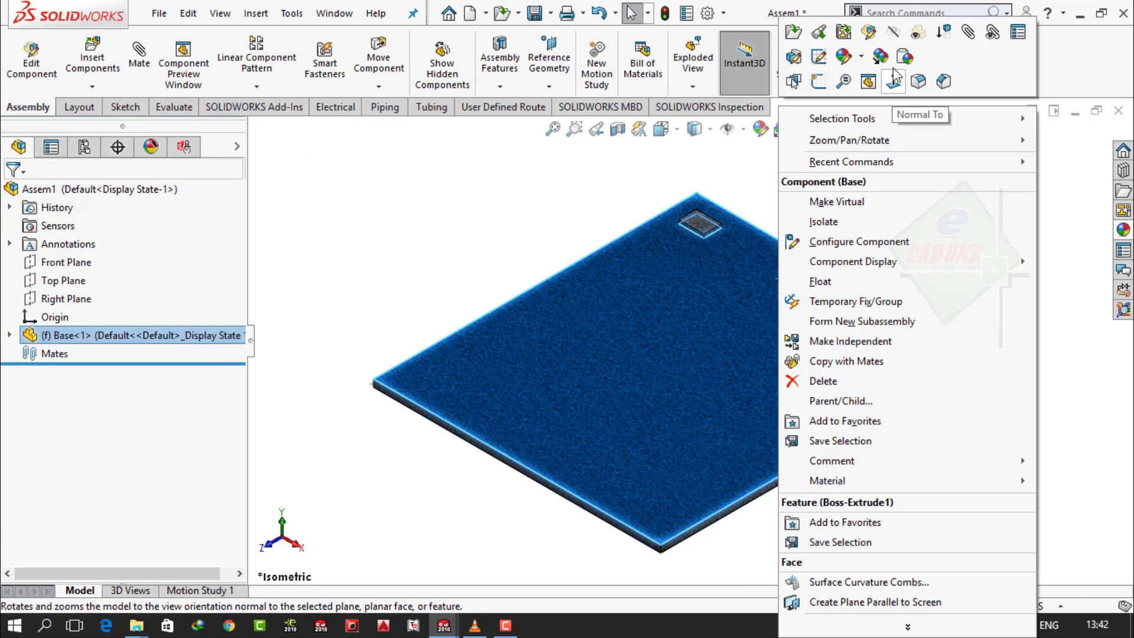
left_click(862, 59)
left_click(948, 167)
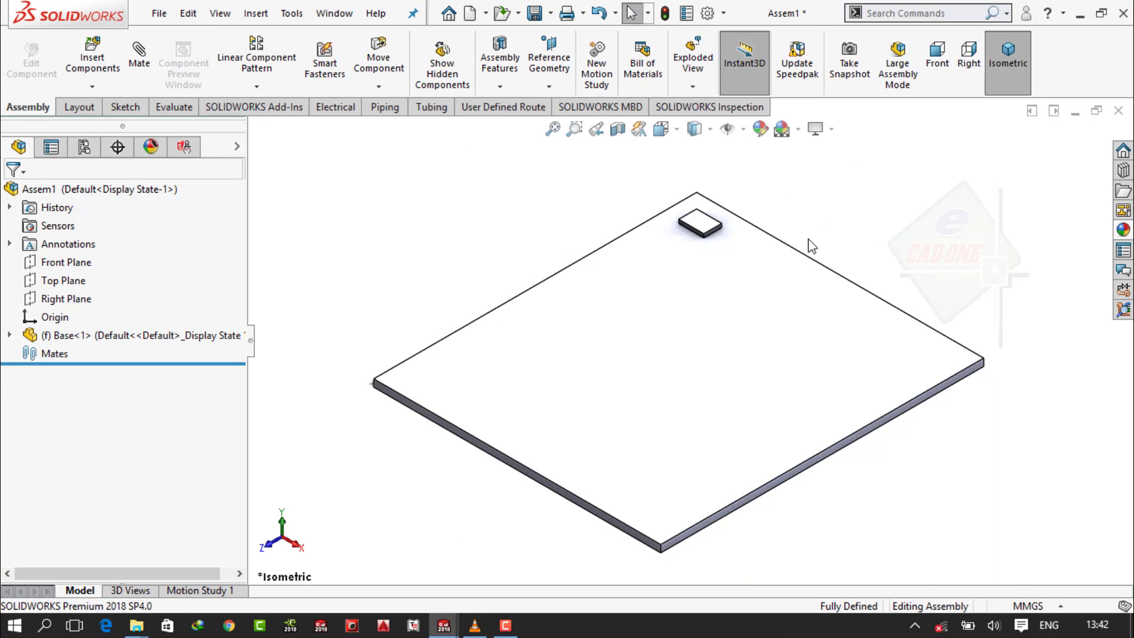
Save the assembly as Assem1 in the NEW OTHERS folder.
key("ctrl+s")
left_click(329, 255)
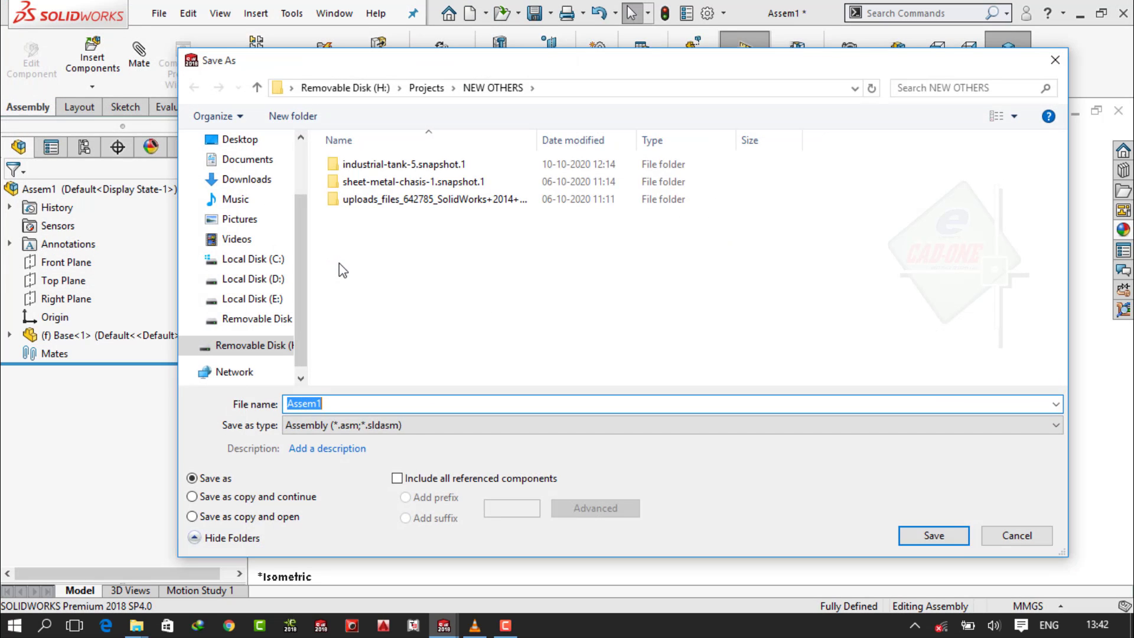
left_click(925, 536)
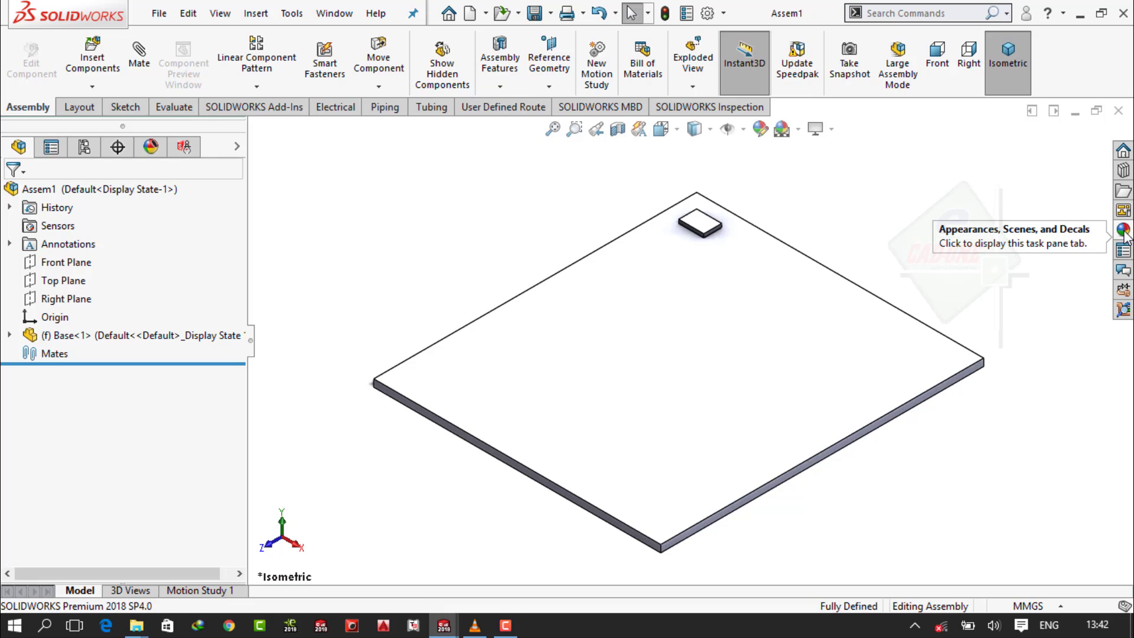
Insert one pump-centrifugal-1 from the Design Library's piping equipment and place it with a coincident mate on the support pad's top face.
left_click(1124, 231)
left_click(966, 236)
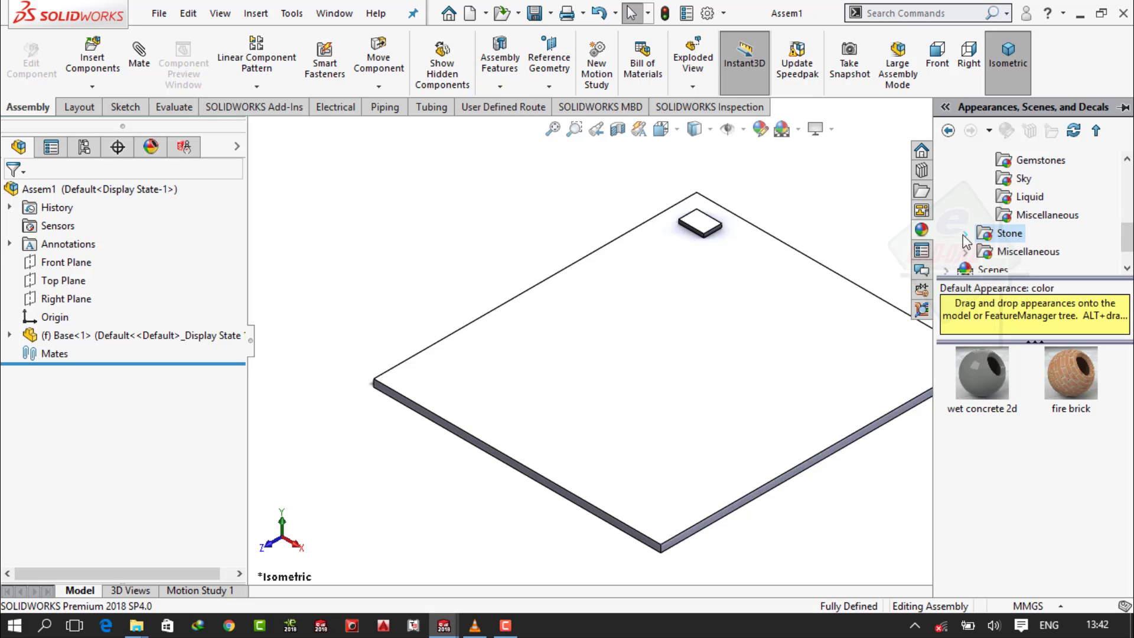
left_click(921, 173)
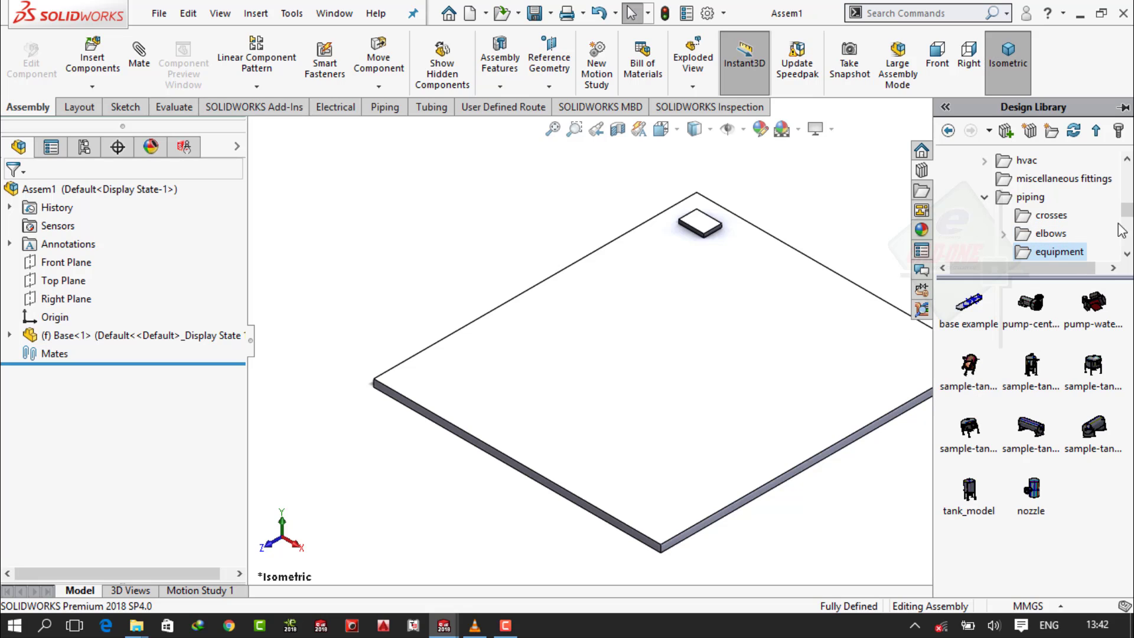
left_click_drag(1127, 215, 1129, 235)
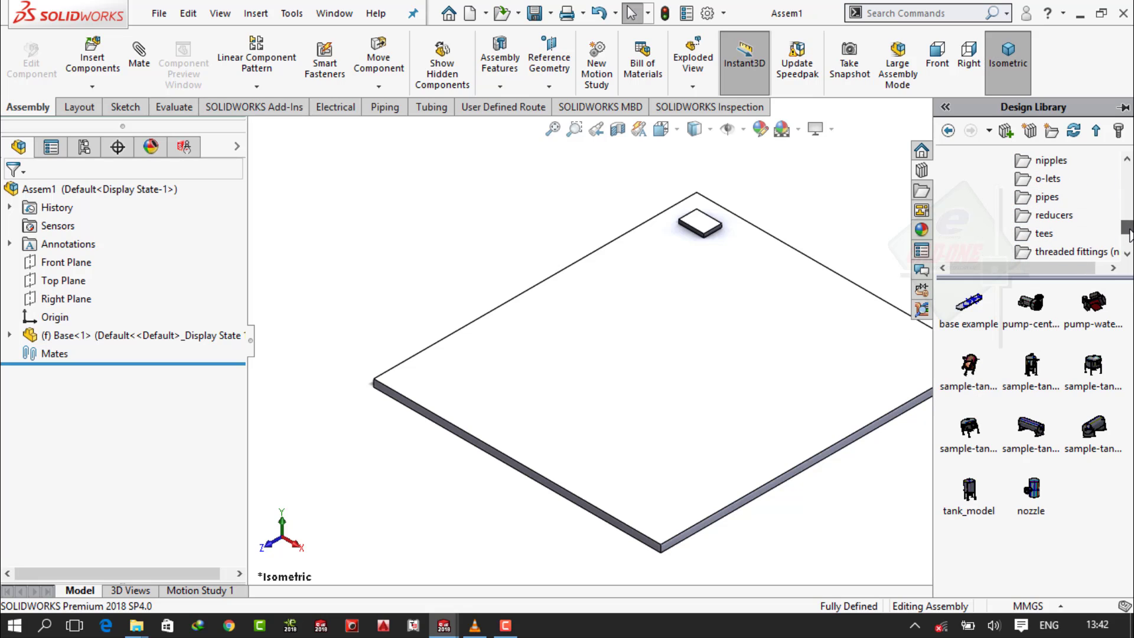
left_click_drag(1031, 304, 721, 221)
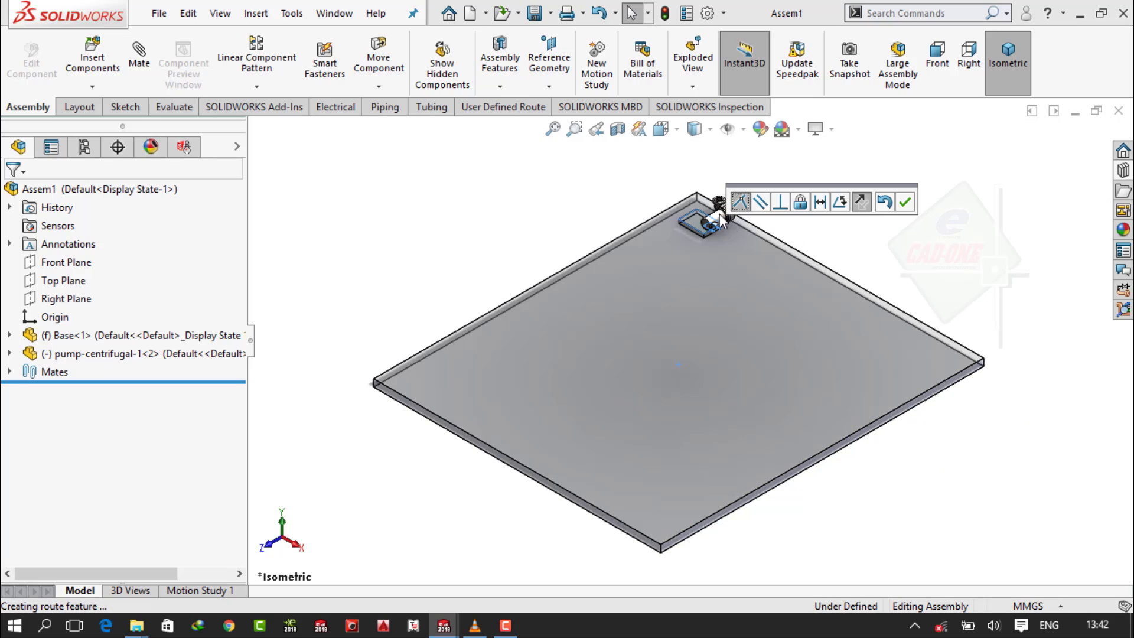
left_click(905, 203)
scroll(715, 200, "down", 6)
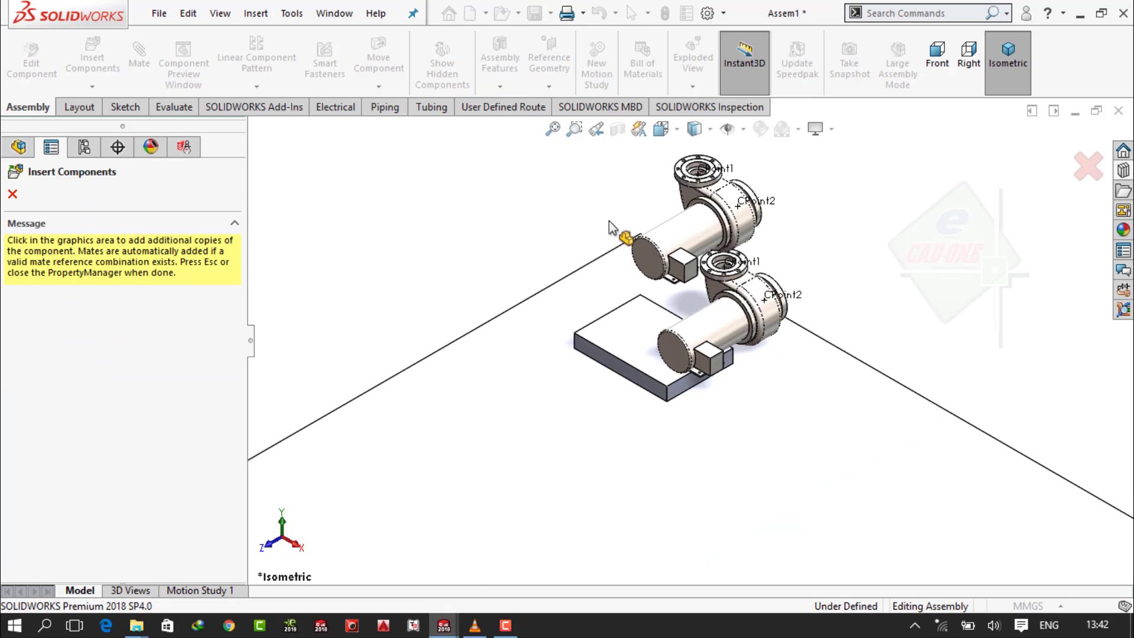
scroll(763, 353, "down", 2)
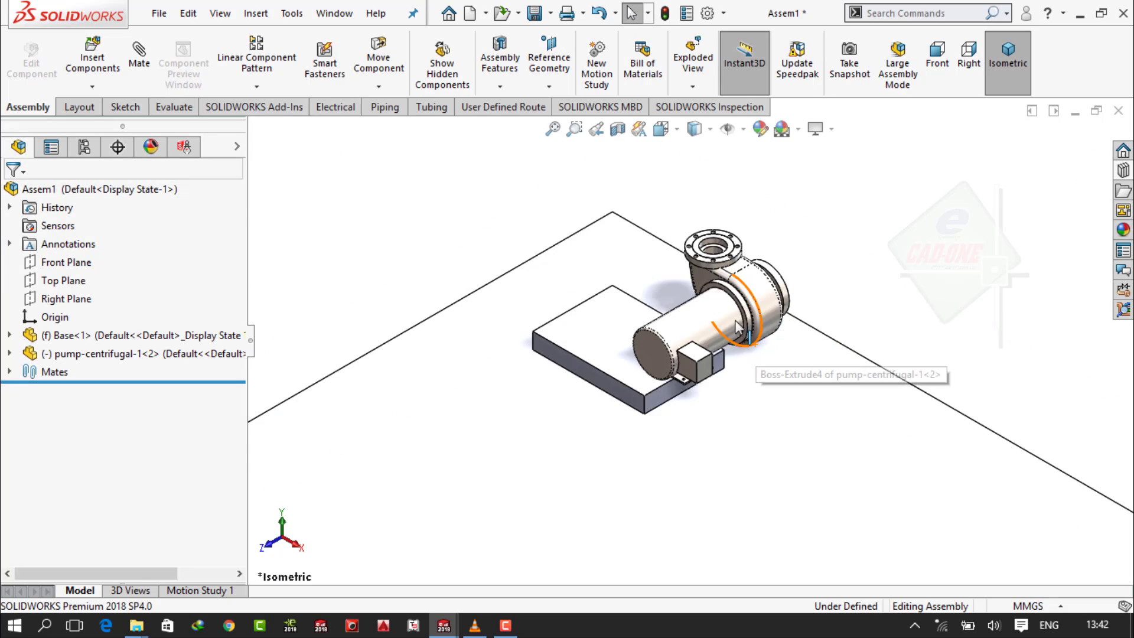
Rotate the pump freely on the pad so its motor lies roughly along the pad's long side.
left_click(379, 87)
left_click(434, 124)
left_click_drag(755, 284, 668, 343)
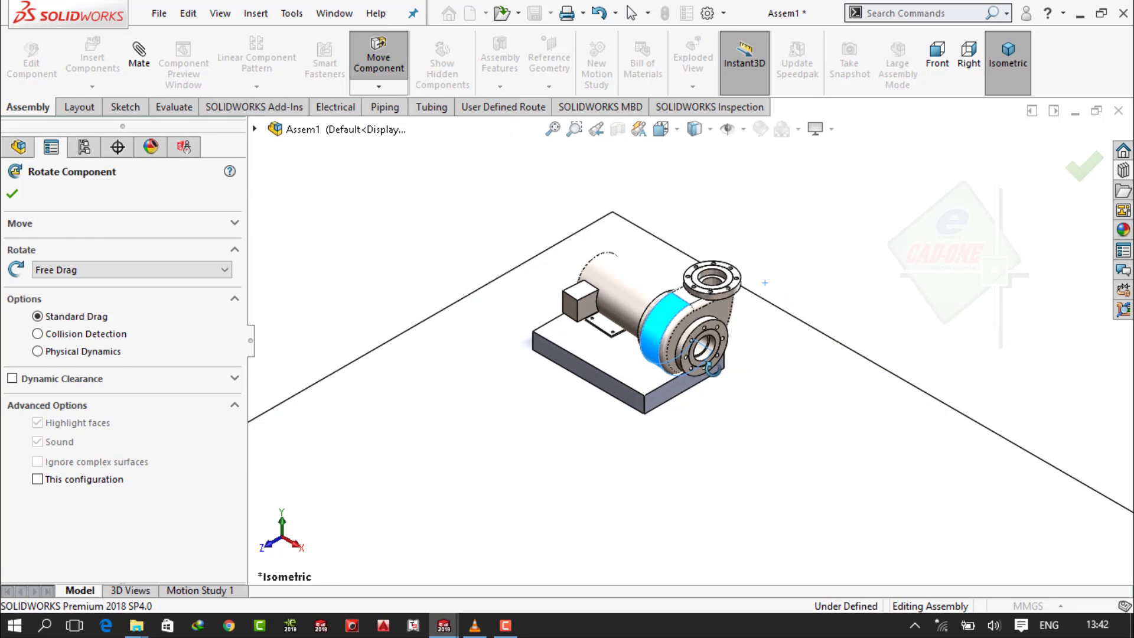
key("Escape")
scroll(668, 343, "up", 4)
Add a coincident mate between the front face of the motor's terminal box and the pad's long side face.
left_click(550, 284)
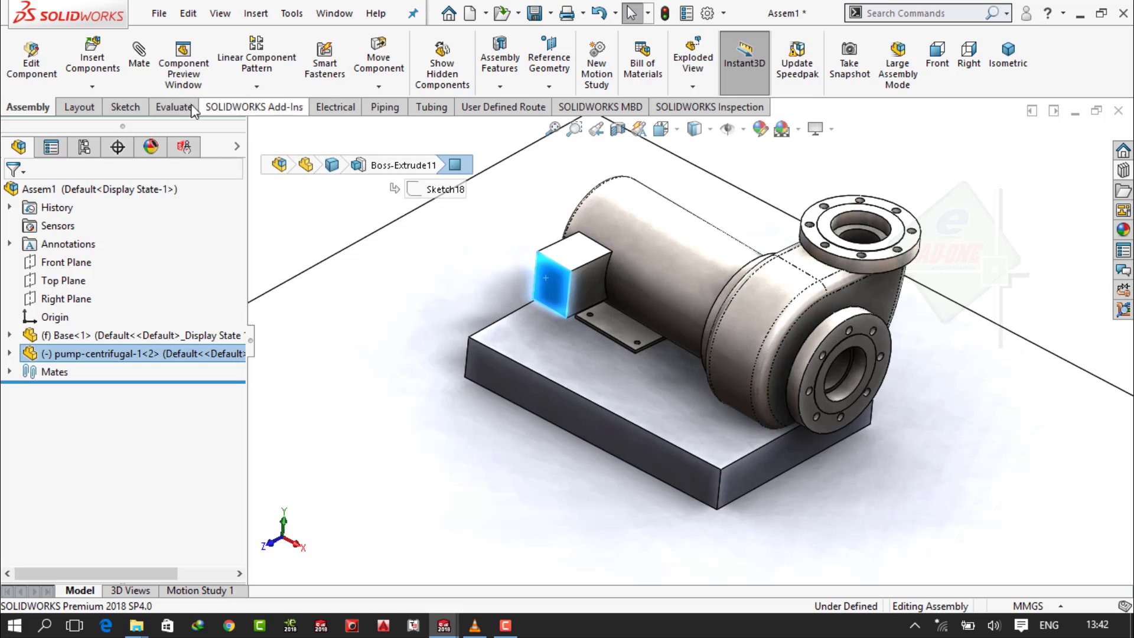
left_click(139, 54)
left_click(507, 387)
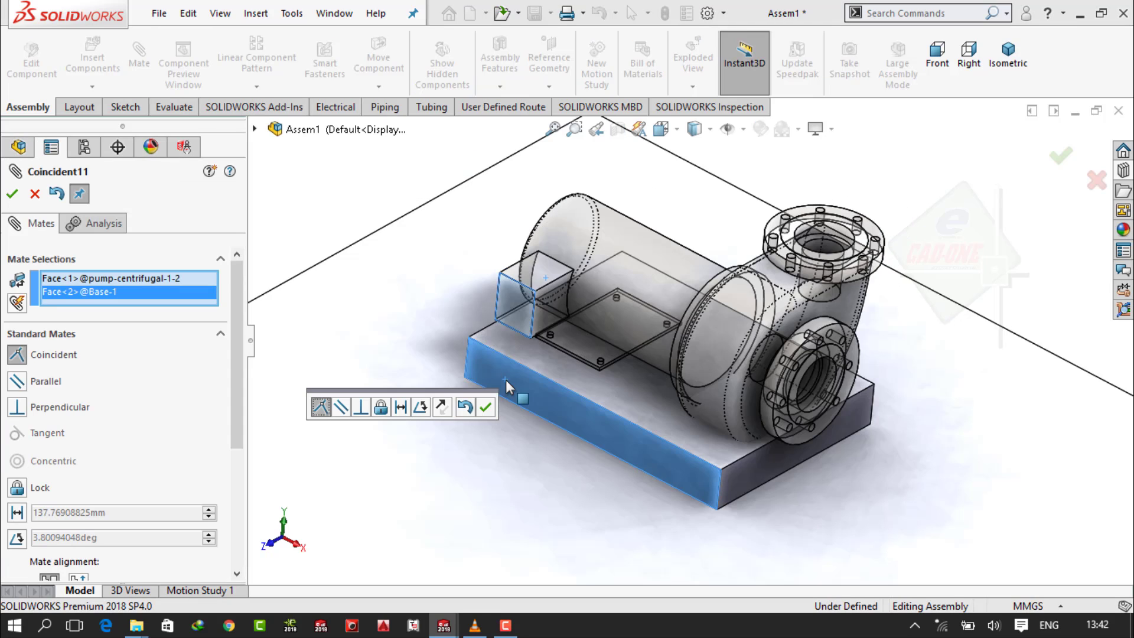
left_click(12, 193)
Add a 275 mm distance mate between the pad's short end face and the end face of the pump motor.
middle_click_drag(577, 380, 887, 304)
left_click_drag(729, 367, 836, 294)
middle_click_drag(759, 367, 688, 364)
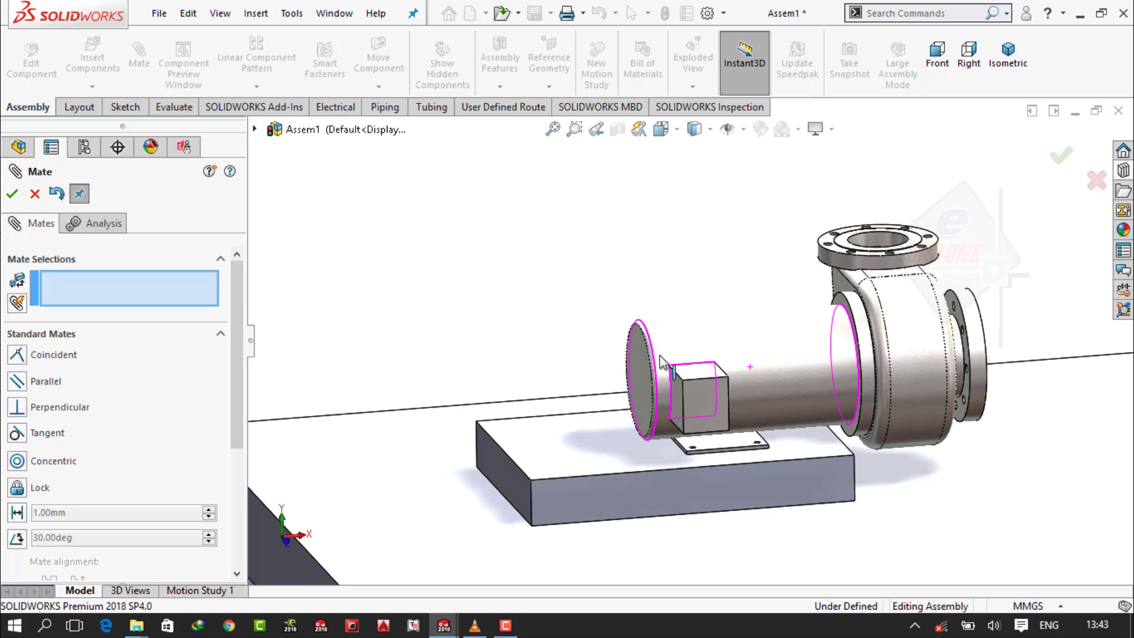
left_click(12, 194)
left_click(139, 65)
left_click(501, 470)
left_click(636, 380)
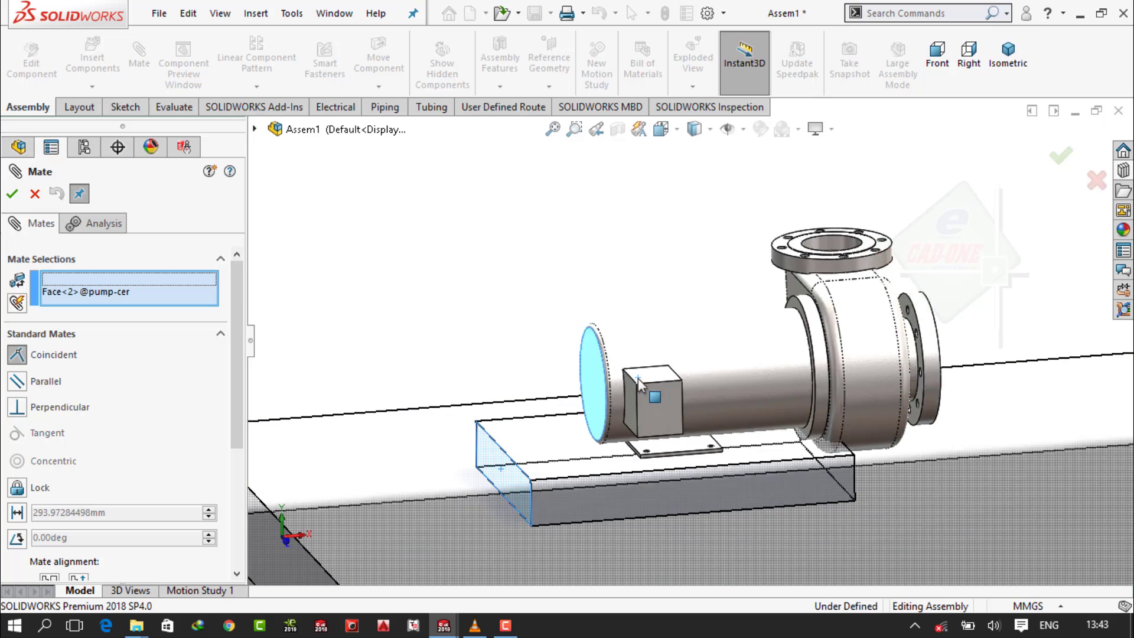
left_click(739, 405)
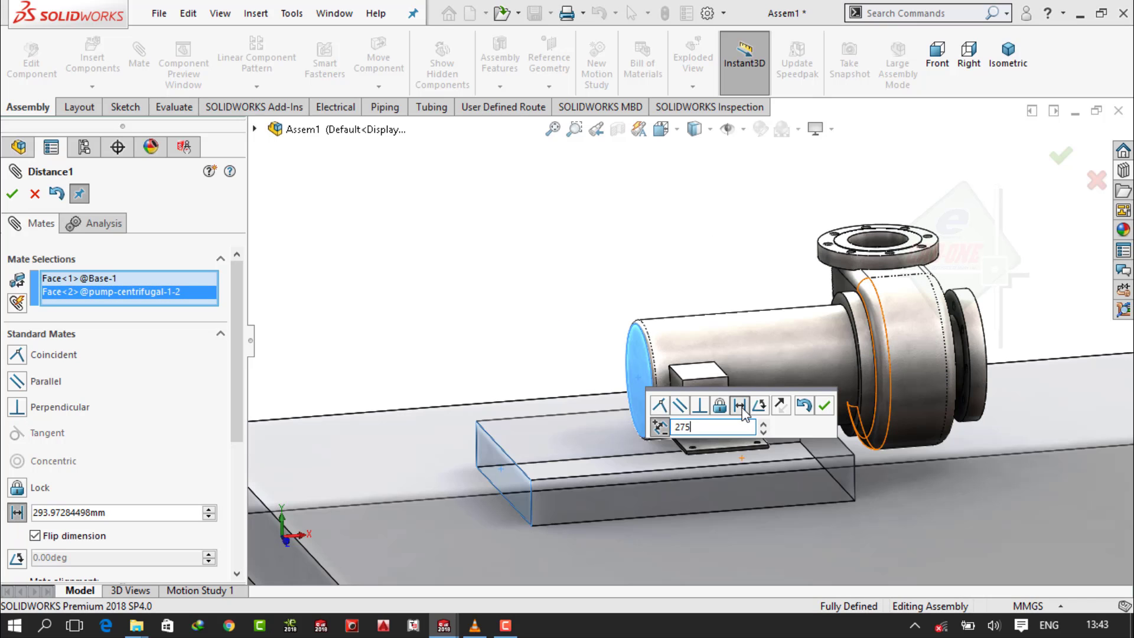
key("Return")
left_click(10, 195)
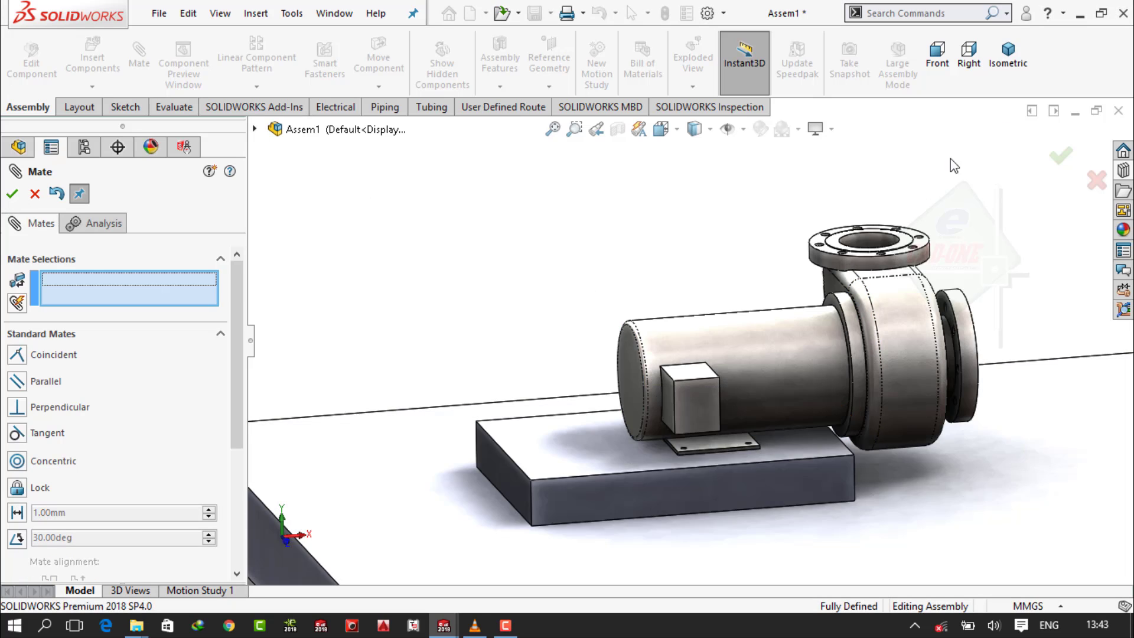
Return to the isometric view, finish mating, and save the assembly together with the modified pump part.
left_click(1009, 54)
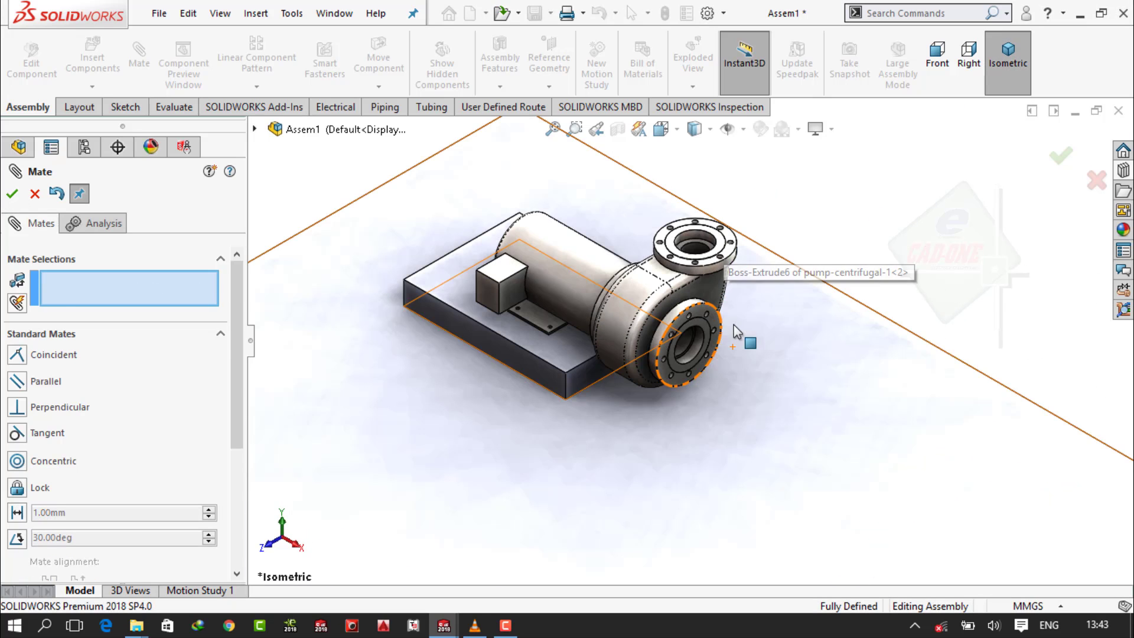
key("Escape")
key("ctrl+s")
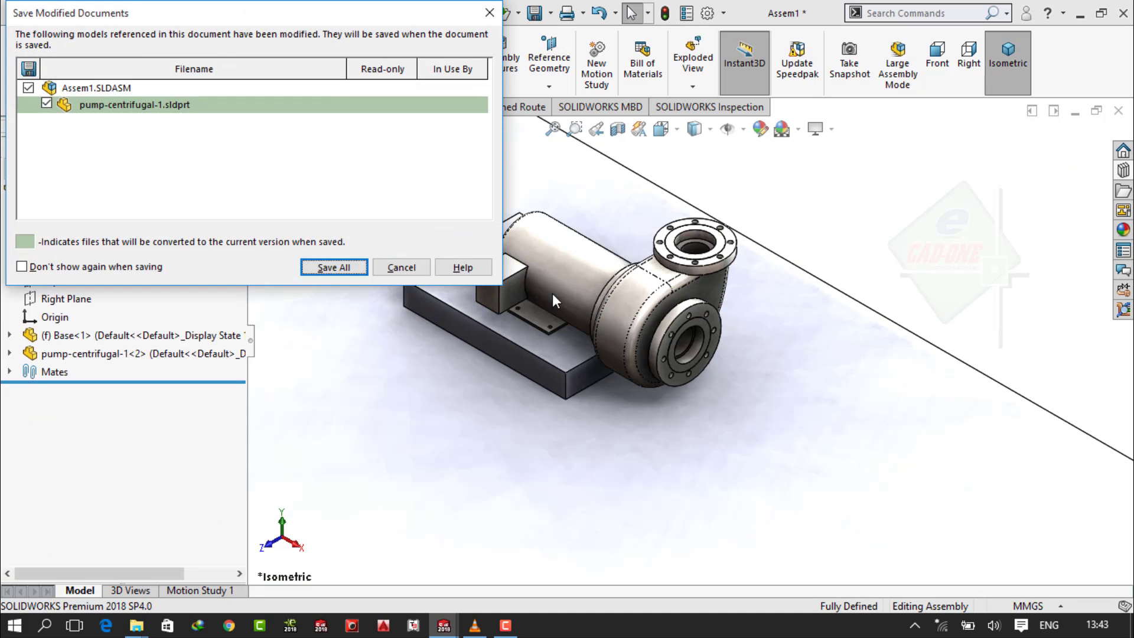
left_click(334, 269)
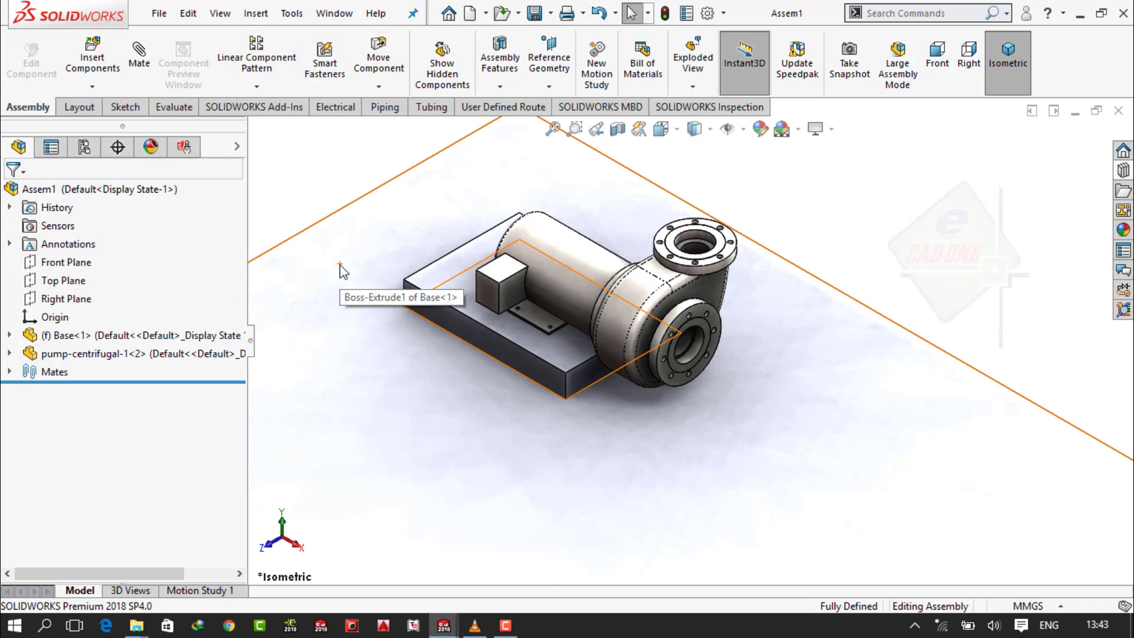
Browse the routing folders of the Design Library for further equipment.
scroll(794, 149, "up", 3)
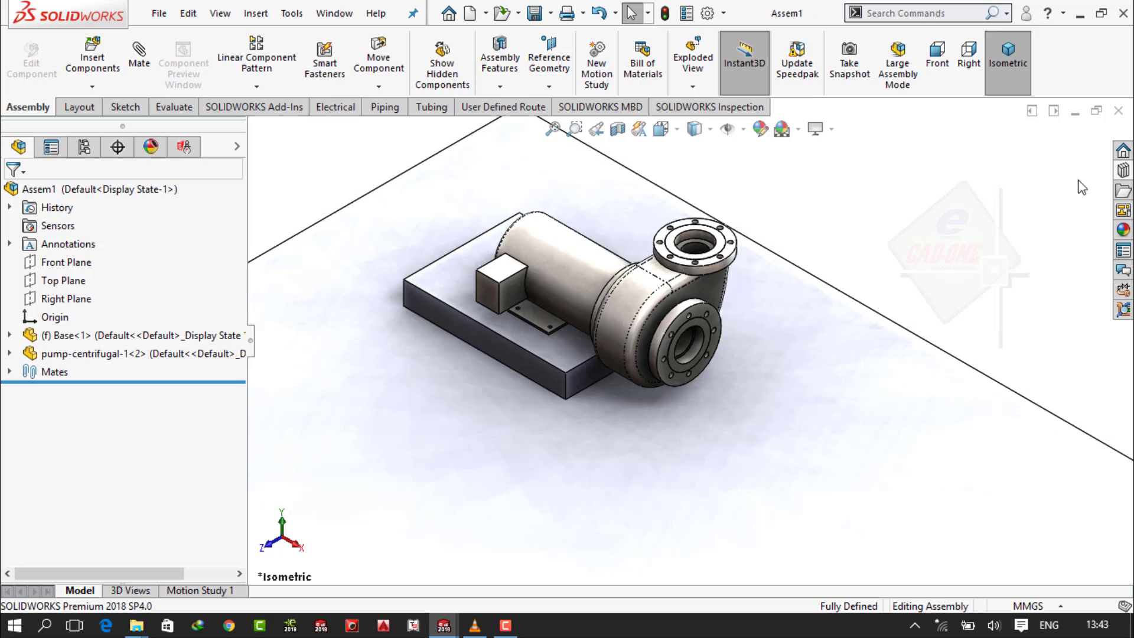
left_click(1123, 171)
scroll(721, 349, "up", 3)
scroll(721, 348, "up", 2)
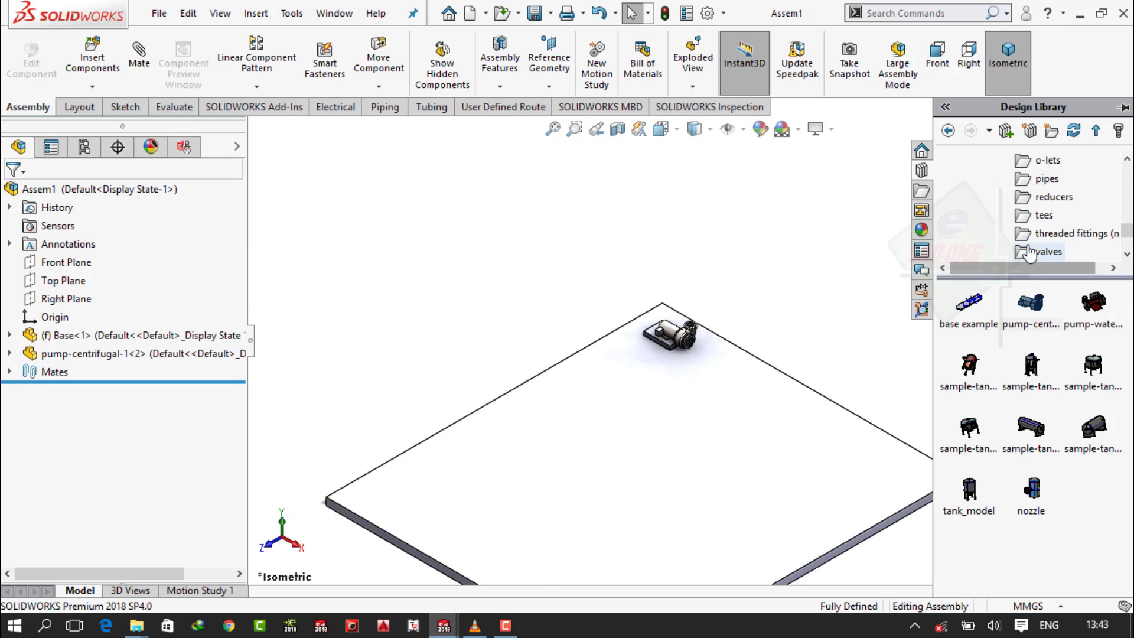
left_click_drag(1023, 279, 1023, 356)
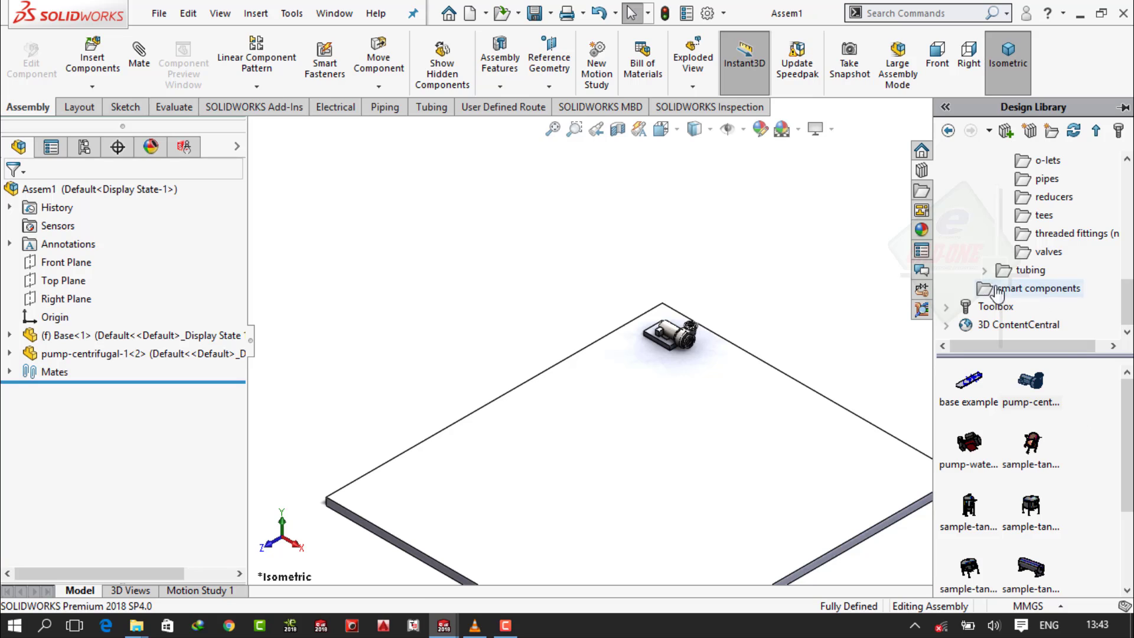
left_click(984, 270)
scroll(998, 265, "up", 5)
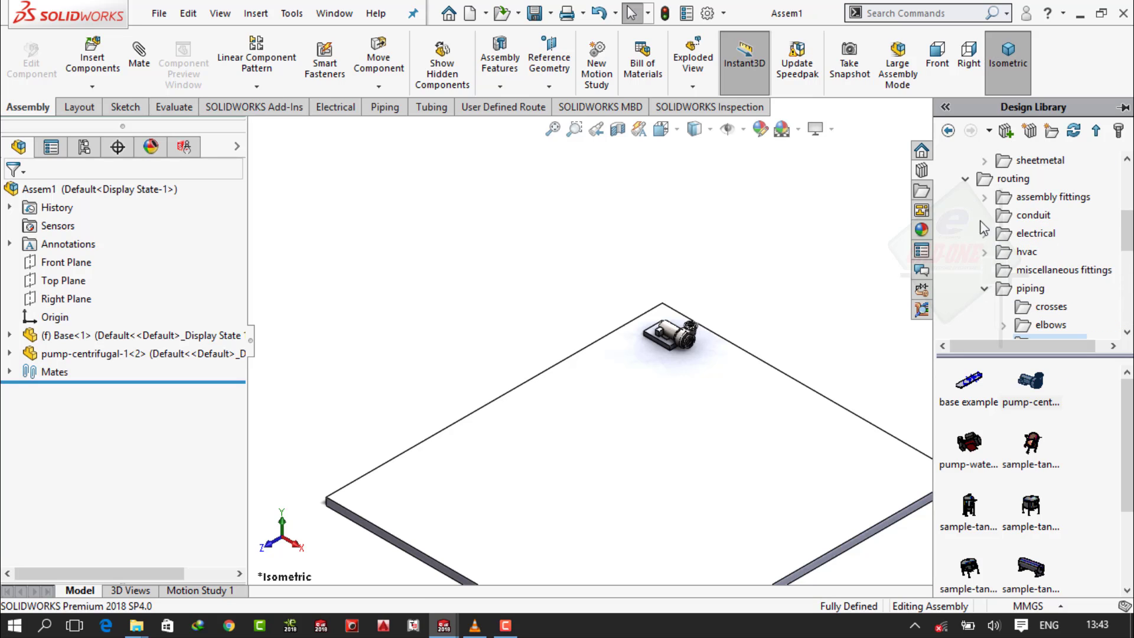
Widen the Design Library and open the equipment folder under piping.
double_click(1031, 288)
scroll(1031, 266, "down", 2)
left_click(984, 215)
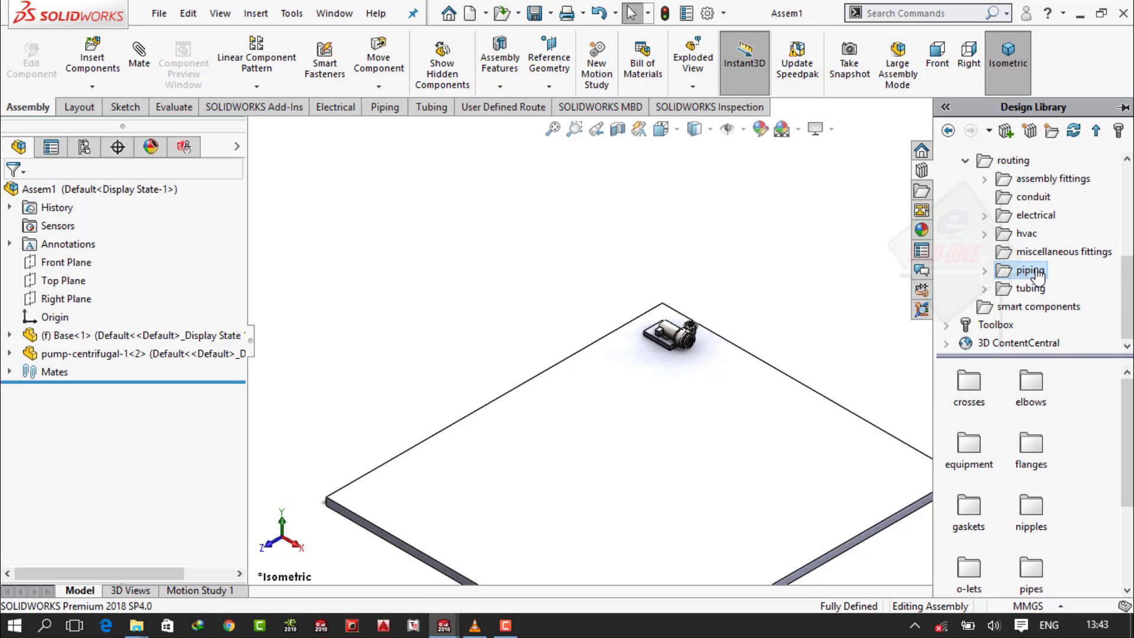
left_click_drag(934, 349, 912, 350)
left_click_drag(1055, 356, 1058, 295)
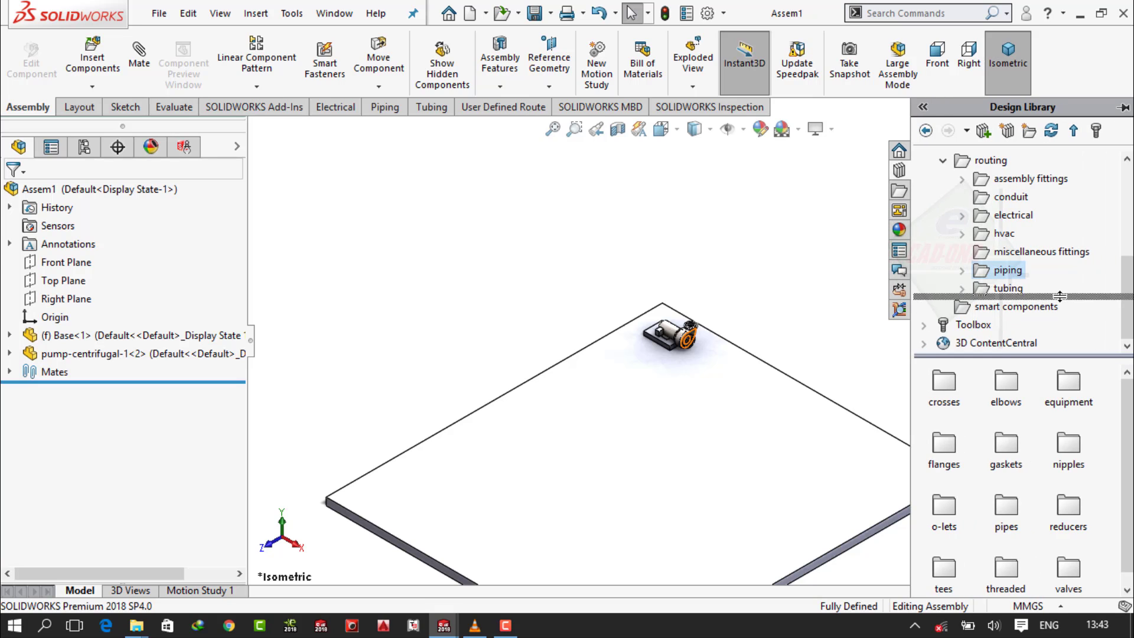
double_click(1070, 335)
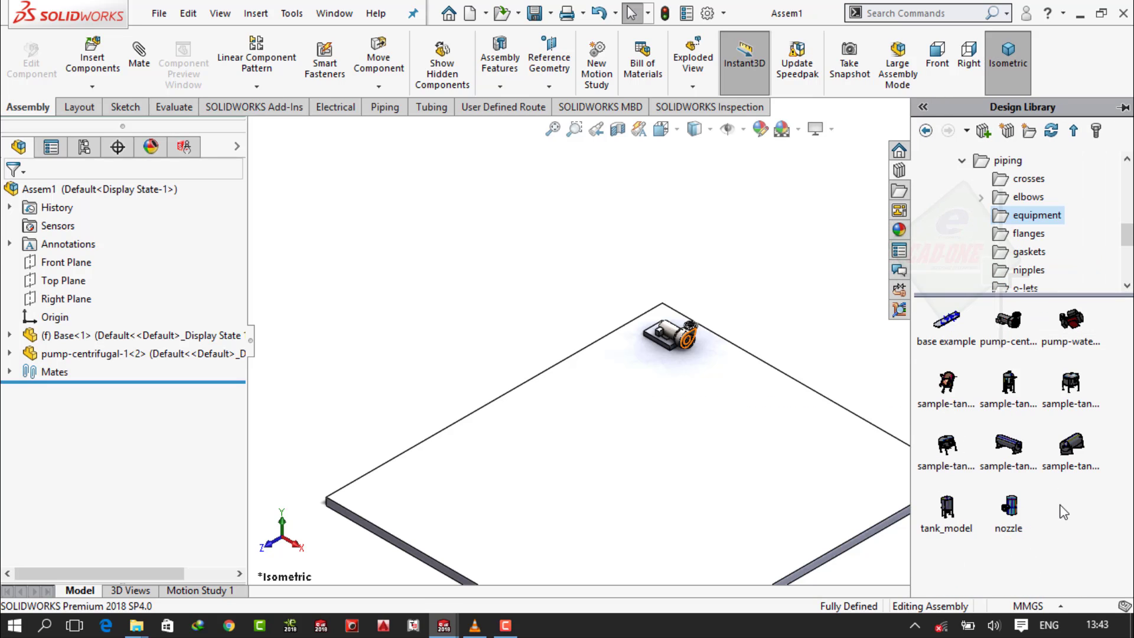
Insert one tank_model from the equipment library onto the slab using the Default<As Machined> configuration, without adding further copies.
left_click_drag(947, 507, 782, 450)
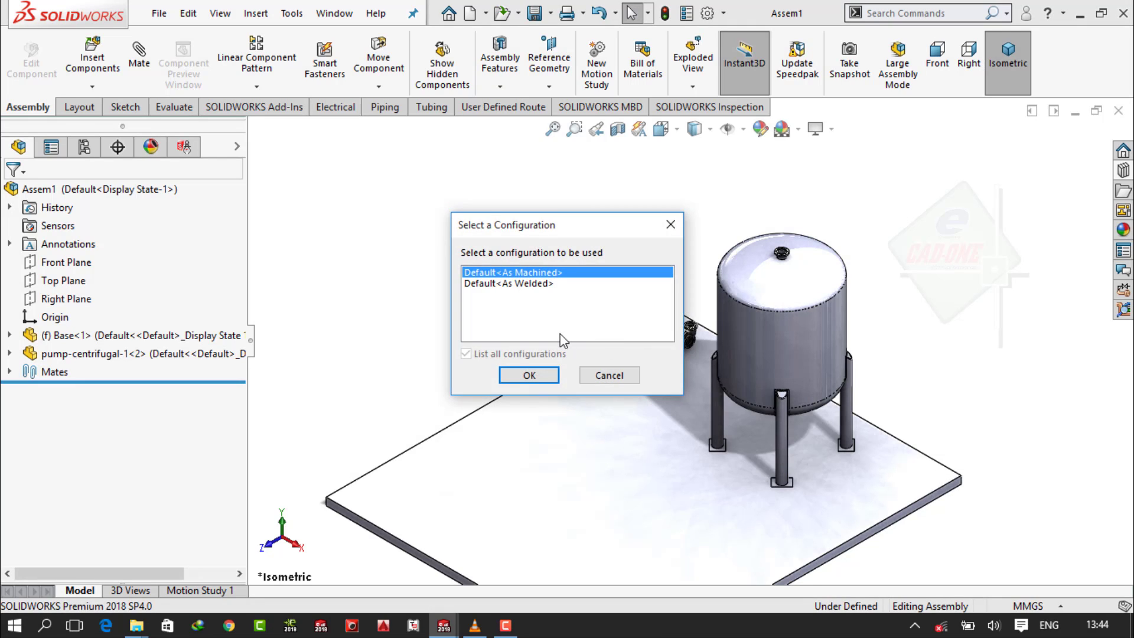
left_click(539, 381)
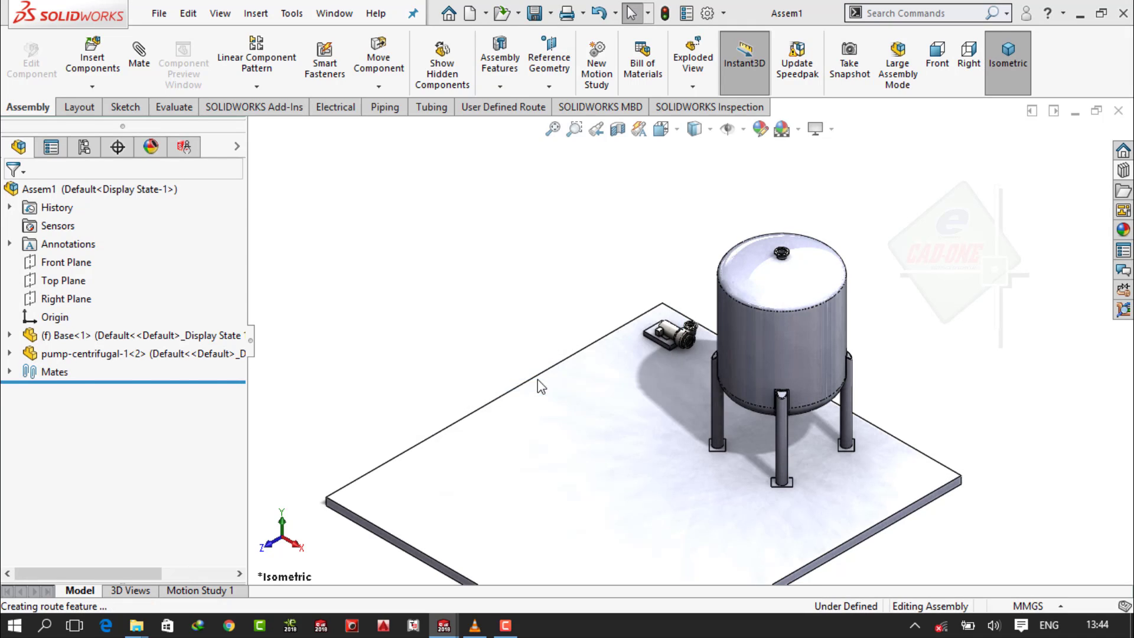
left_click(518, 406)
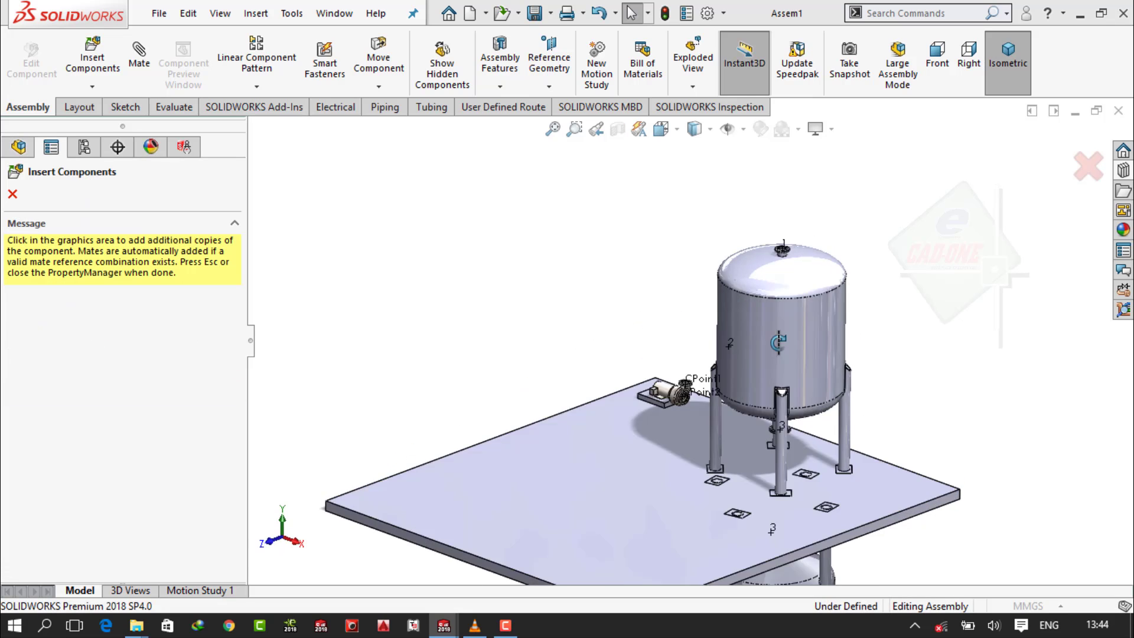
middle_click_drag(650, 425, 745, 425)
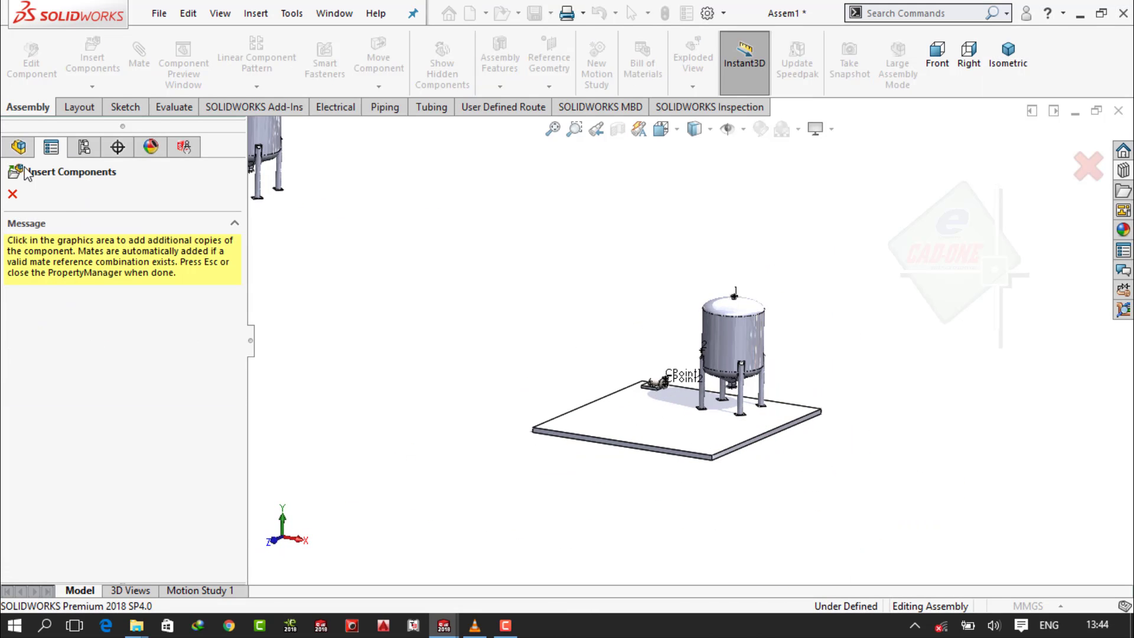
left_click(13, 195)
middle_click_drag(722, 353, 758, 372)
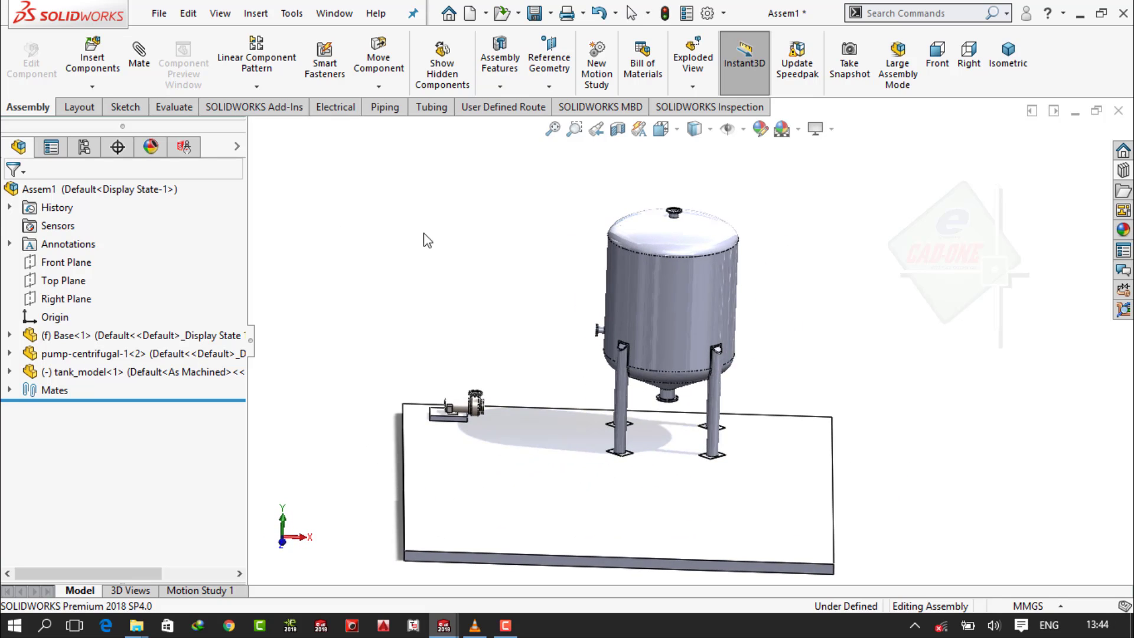
Edit the tank's revolve profile sketch in the assembly and set the straight vertical wall height to 3200 mm.
left_click(10, 371)
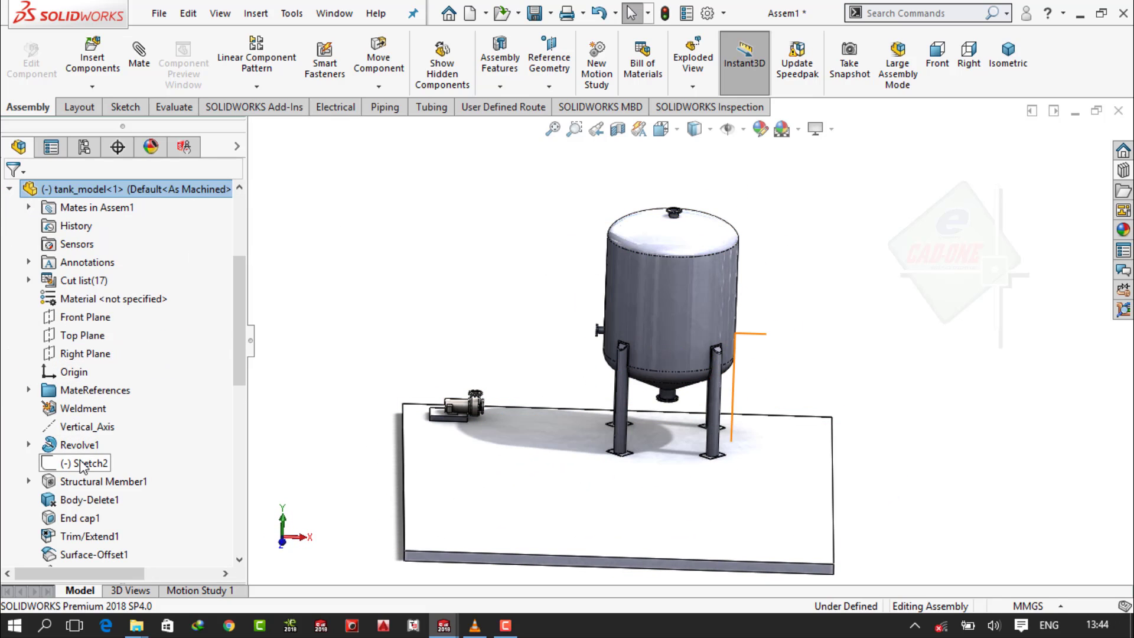
left_click(30, 445)
left_click(93, 464)
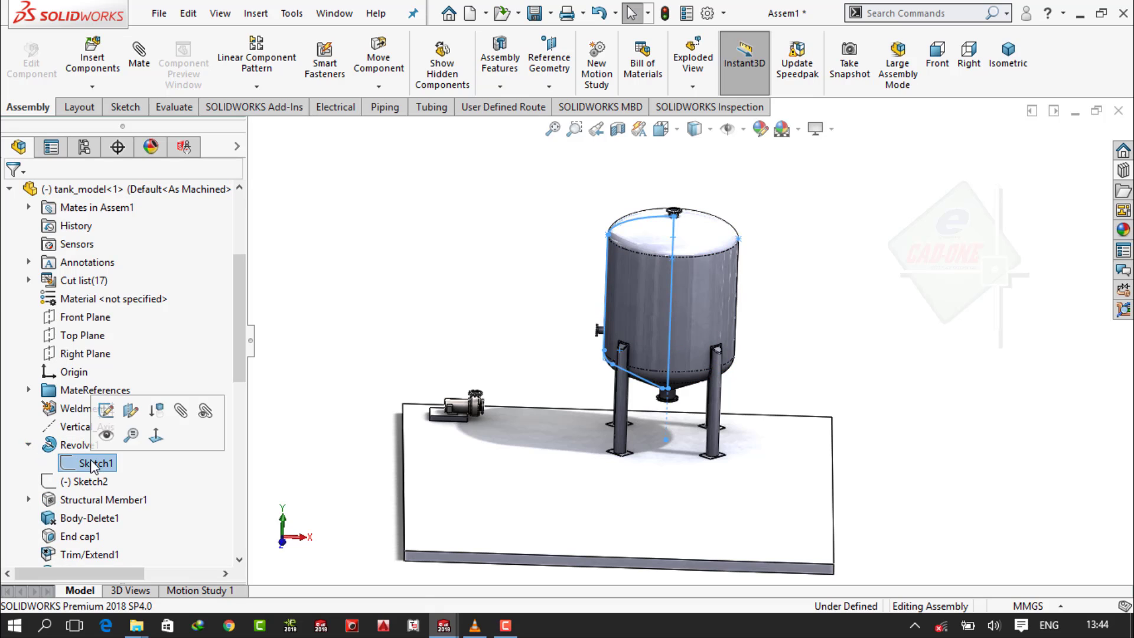
left_click(108, 412)
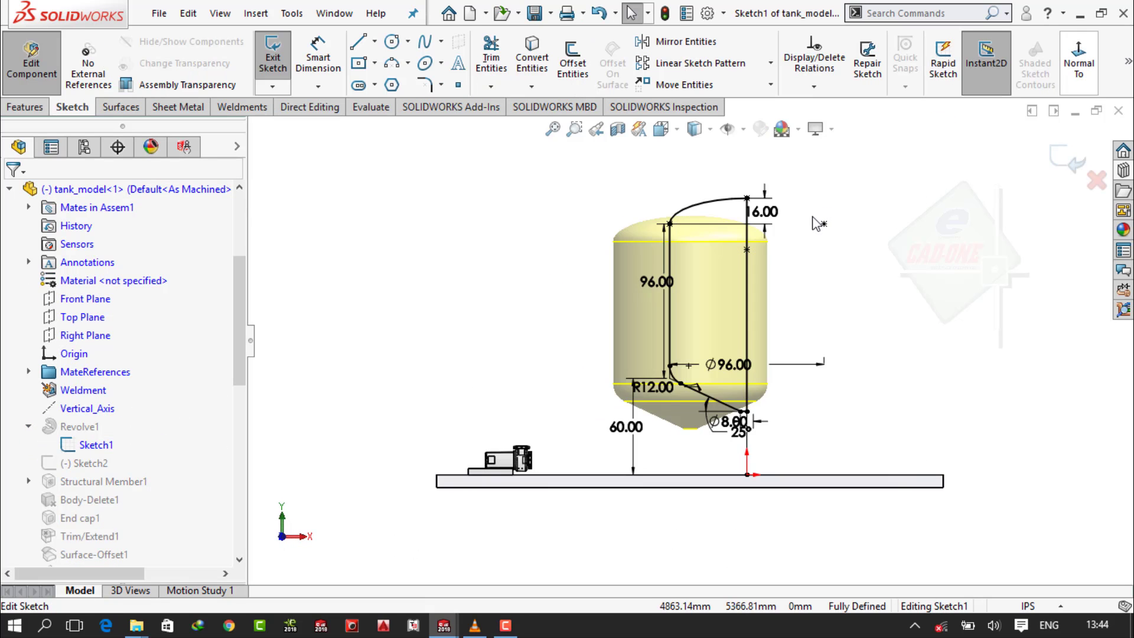
scroll(817, 224, "up", 1)
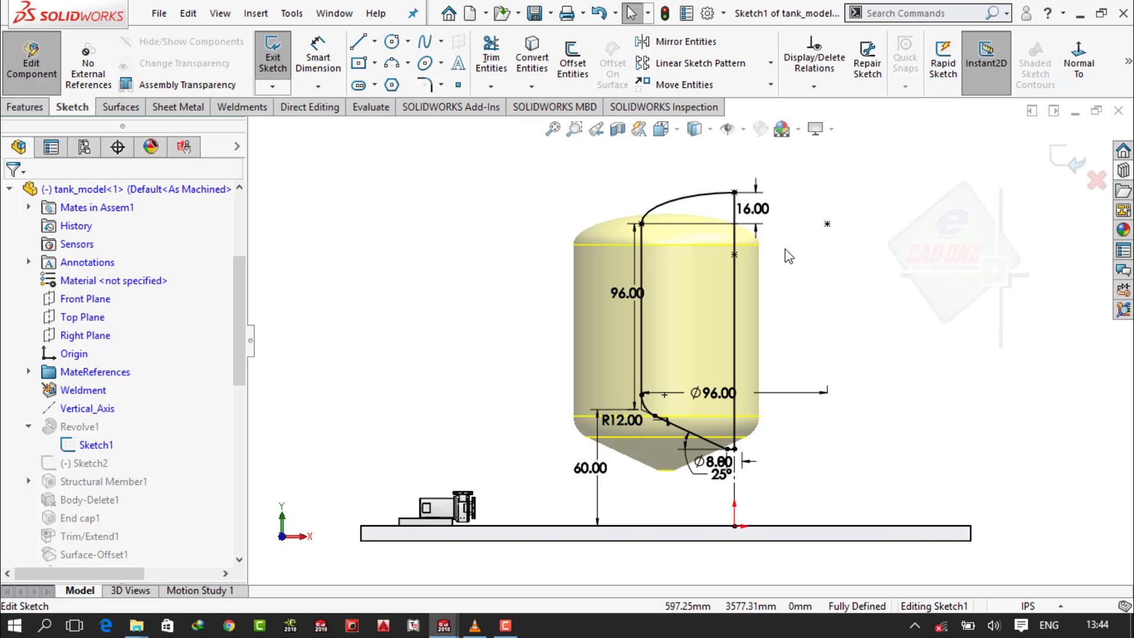
double_click(623, 299)
left_click(662, 324)
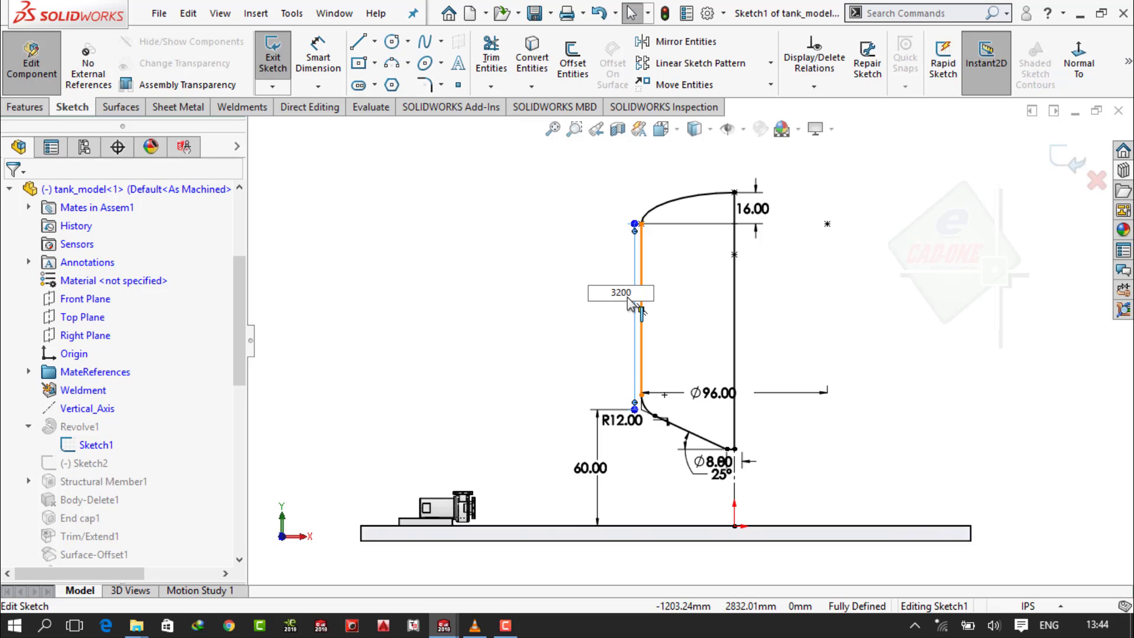
type("3200mm")
key("Return")
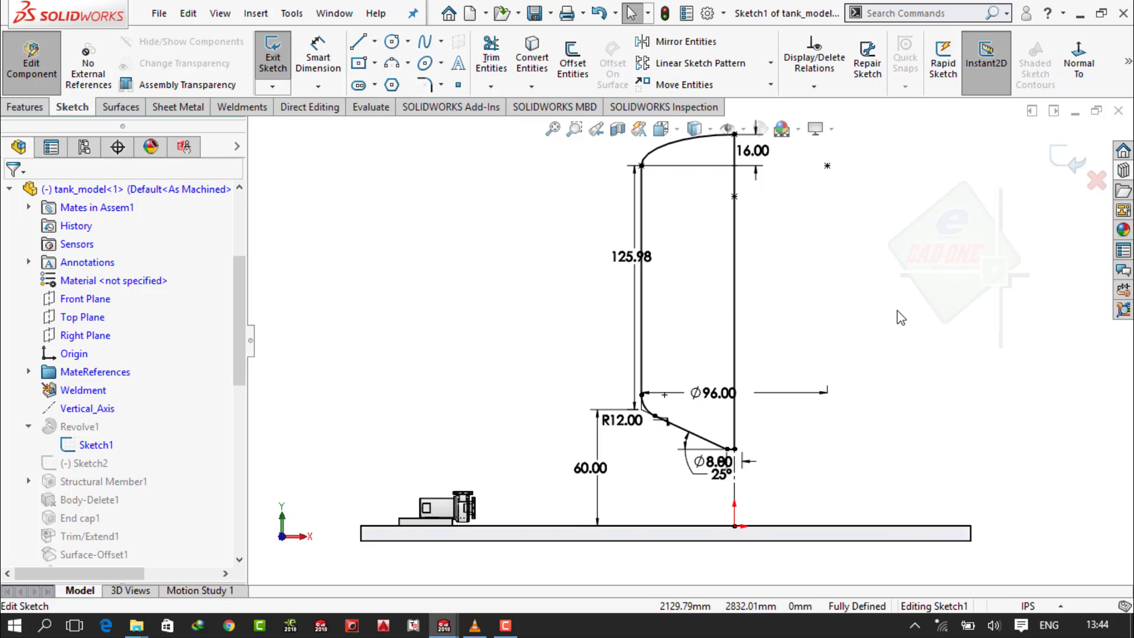
scroll(897, 311, "up", 1)
scroll(770, 177, "down", 1)
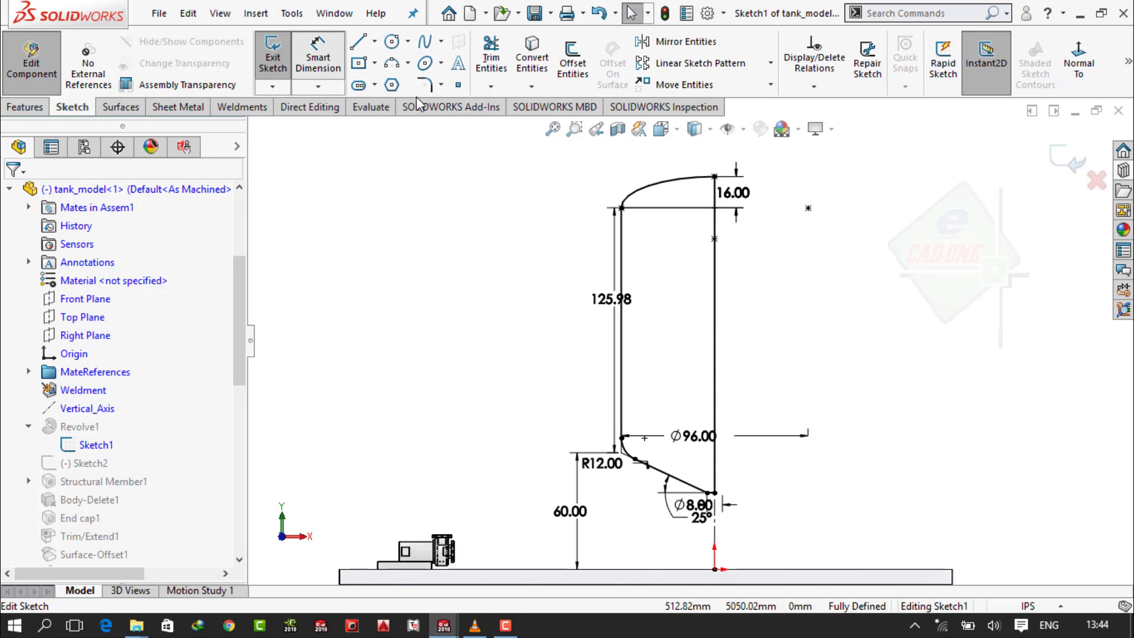
left_click(318, 57)
left_click(622, 295)
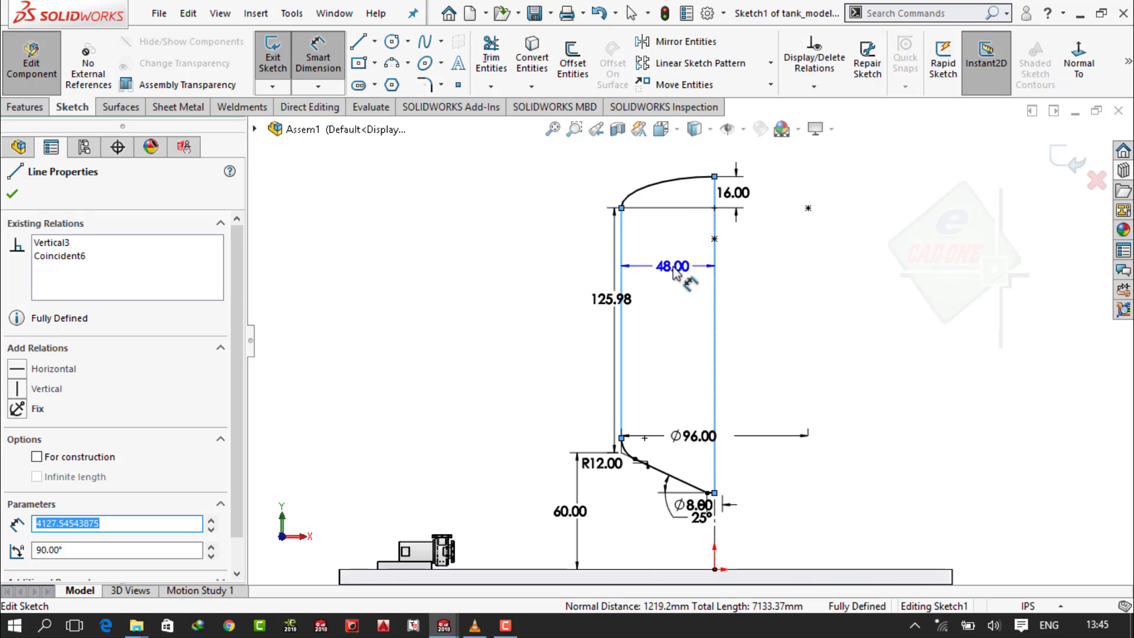
key("Escape")
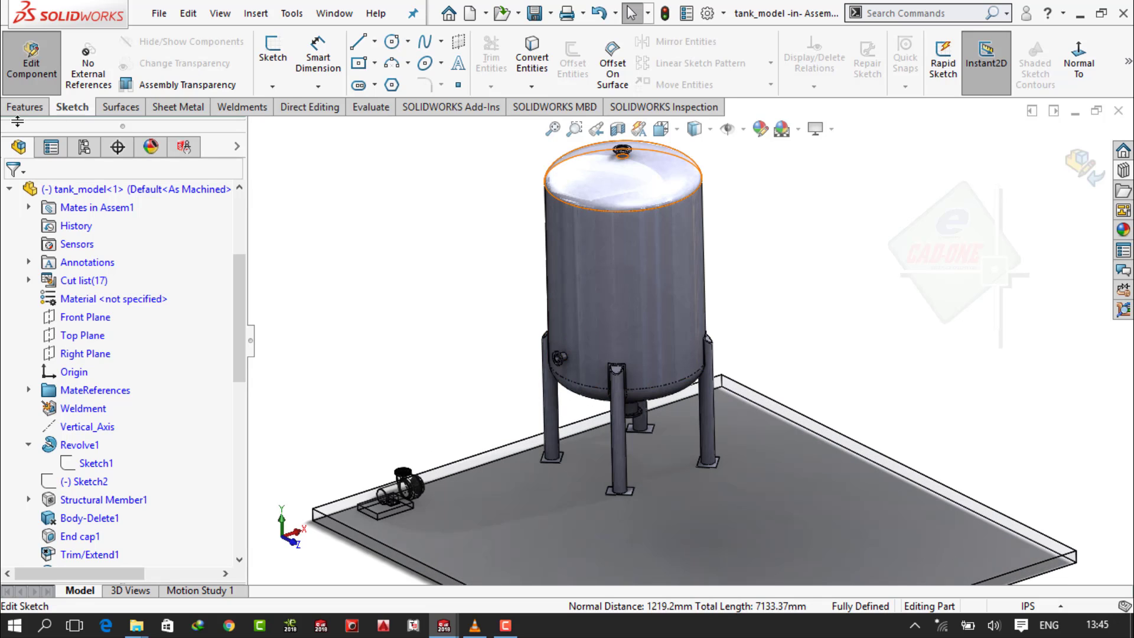
Finish editing the tank in context and move the tank off the slab, beyond its end opposite the pump.
left_click(24, 106)
left_click(1084, 168)
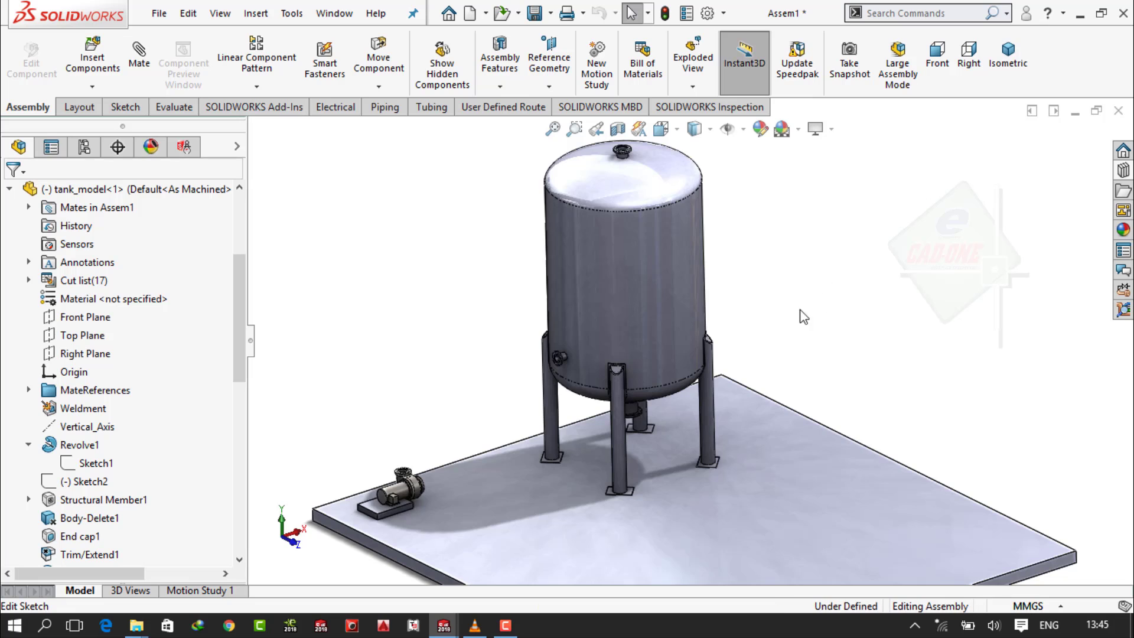
mouse_move(740, 352)
middle_mouse_down()
mouse_move(749, 333)
mouse_move(739, 348)
middle_mouse_up()
left_click_drag(696, 303, 814, 358)
mouse_move(795, 358)
middle_mouse_down()
mouse_move(783, 340)
mouse_move(783, 362)
middle_mouse_up()
left_click_drag(845, 292, 899, 278)
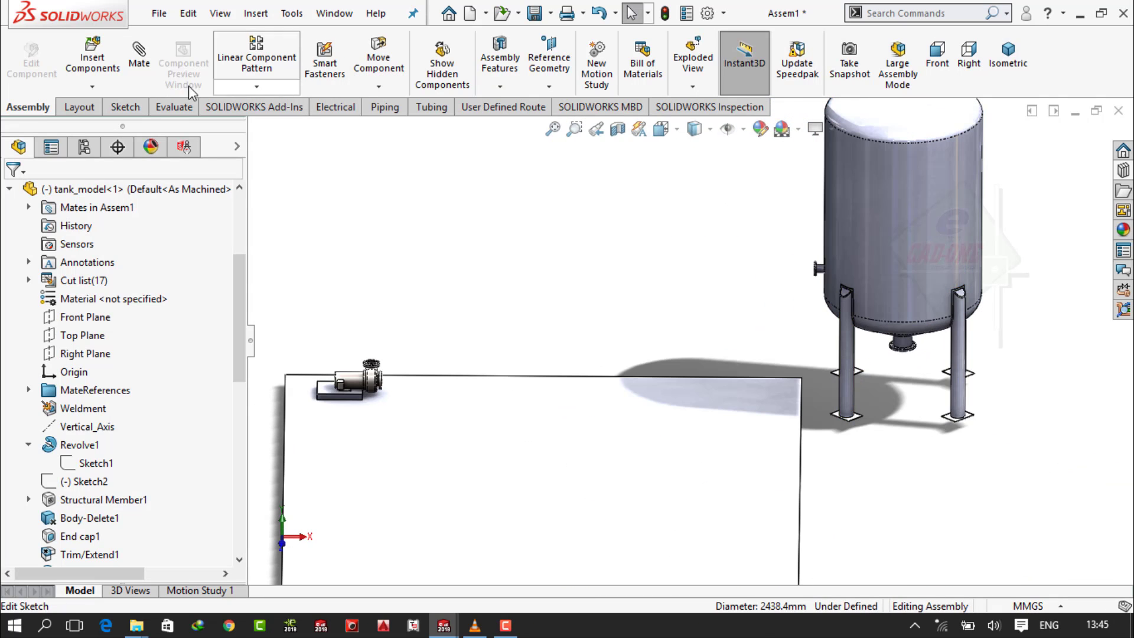
Insert the Industrial Stair part from the NEW OTHERS project folder and place it over the slab.
left_click(99, 69)
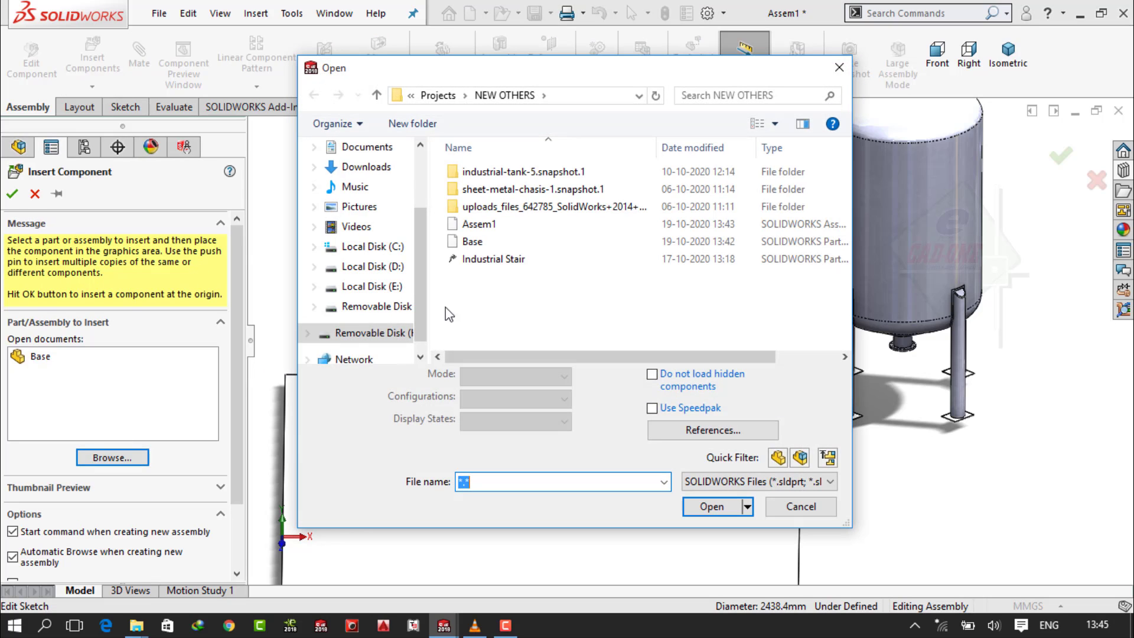
left_click(802, 125)
left_click(802, 124)
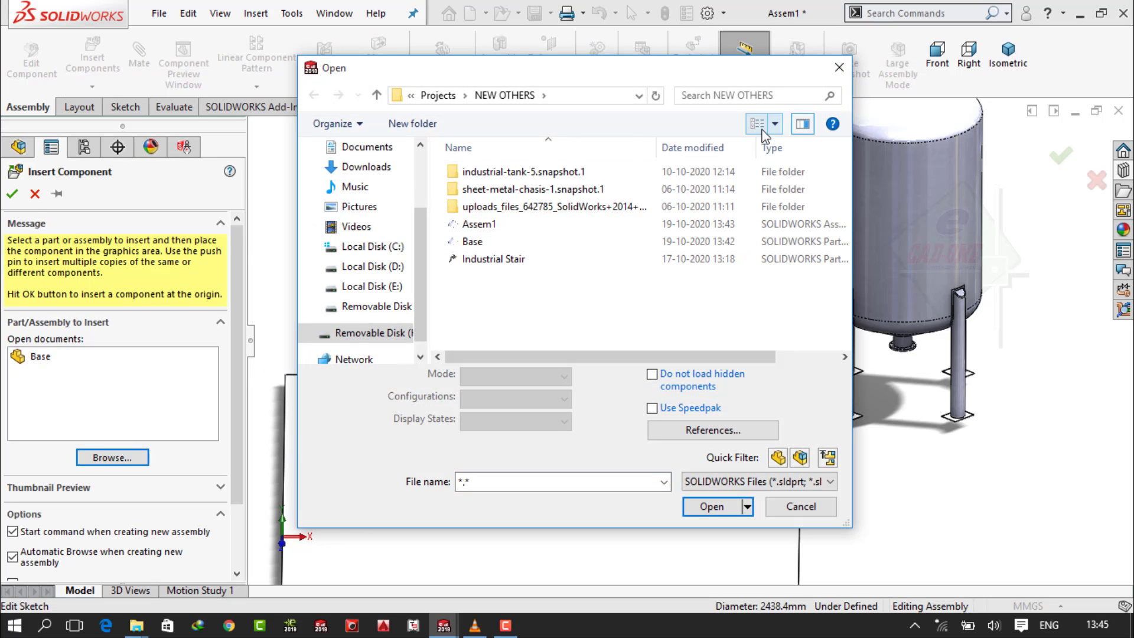
left_click(758, 124)
left_click(757, 124)
left_click(749, 129)
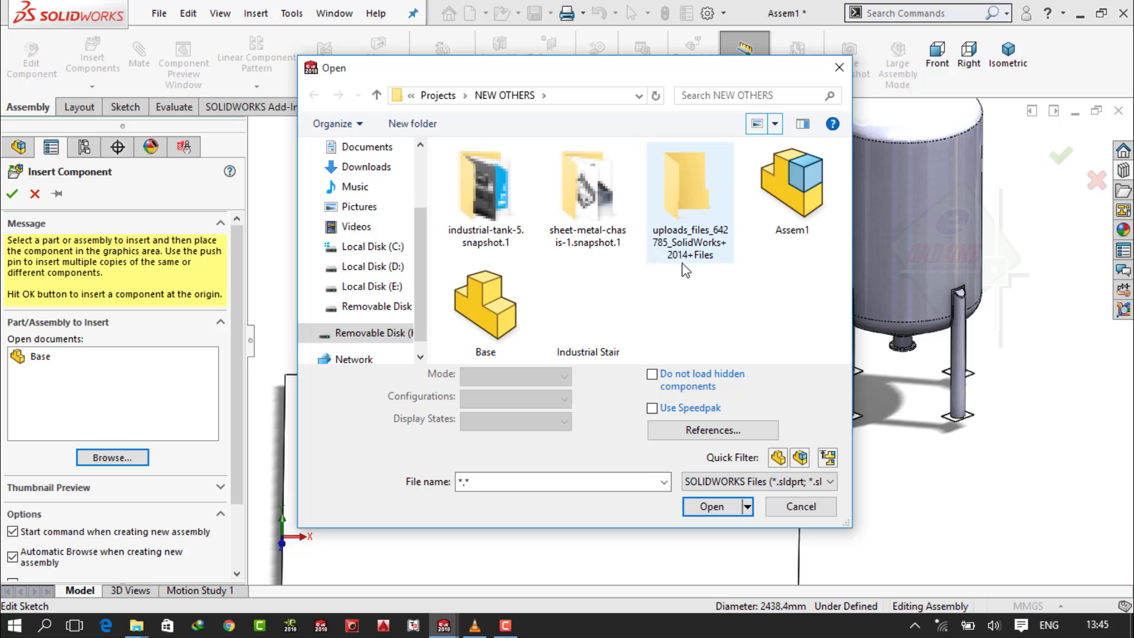
double_click(596, 310)
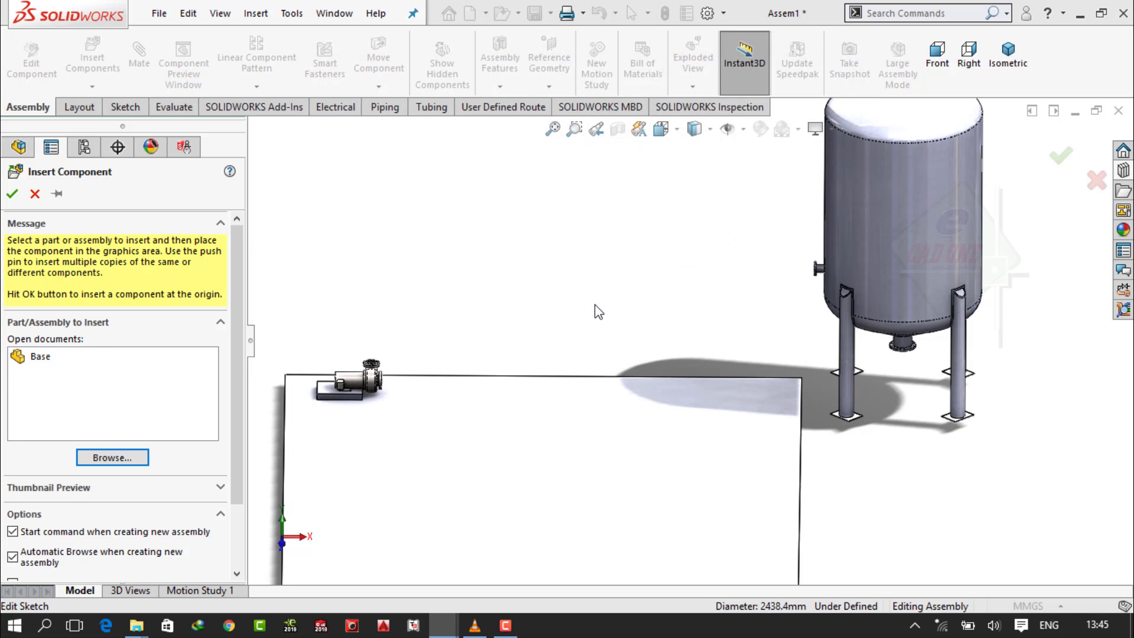
left_click(12, 194)
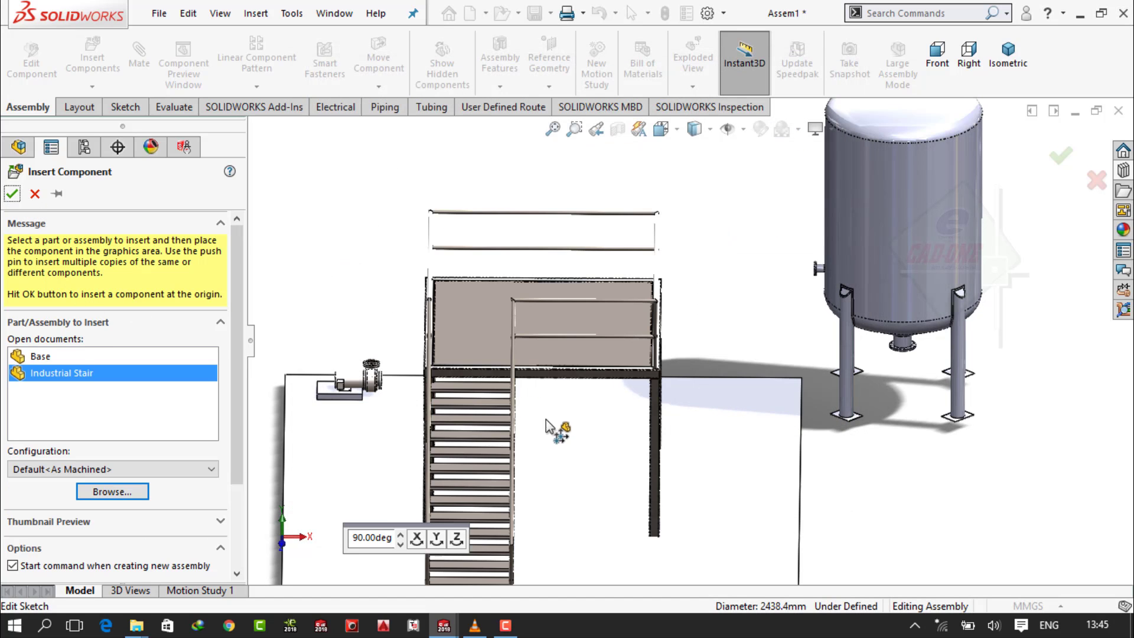
middle_click_drag(728, 453, 817, 376)
left_click(807, 365)
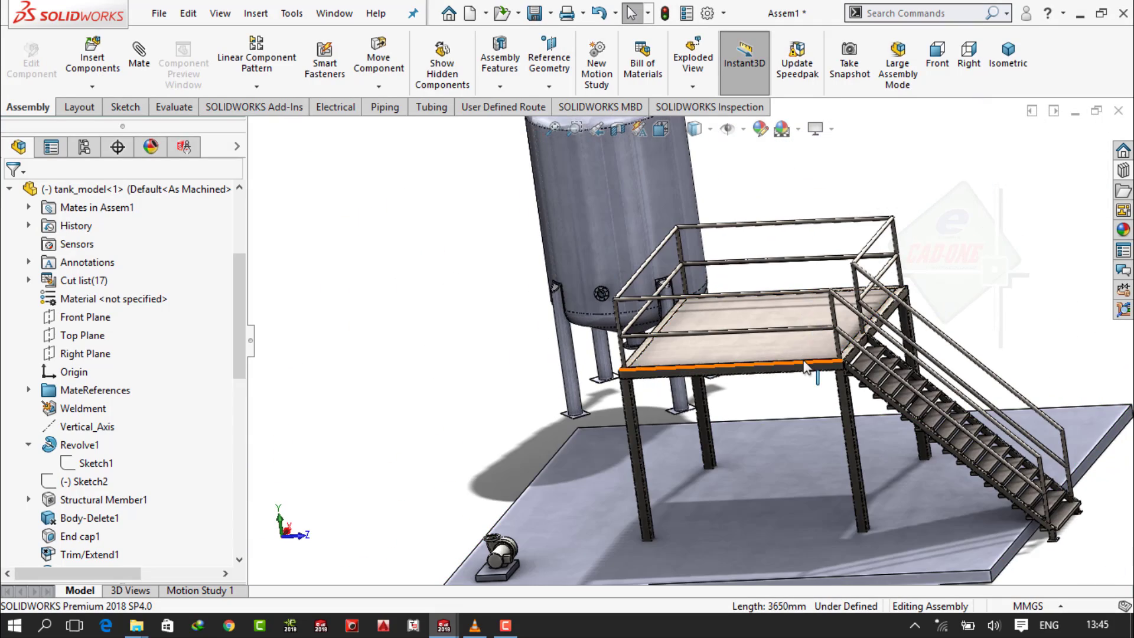
Add a coincident mate between the underside of a stair base plate and the slab's top face.
right_click(814, 343)
left_click(827, 293)
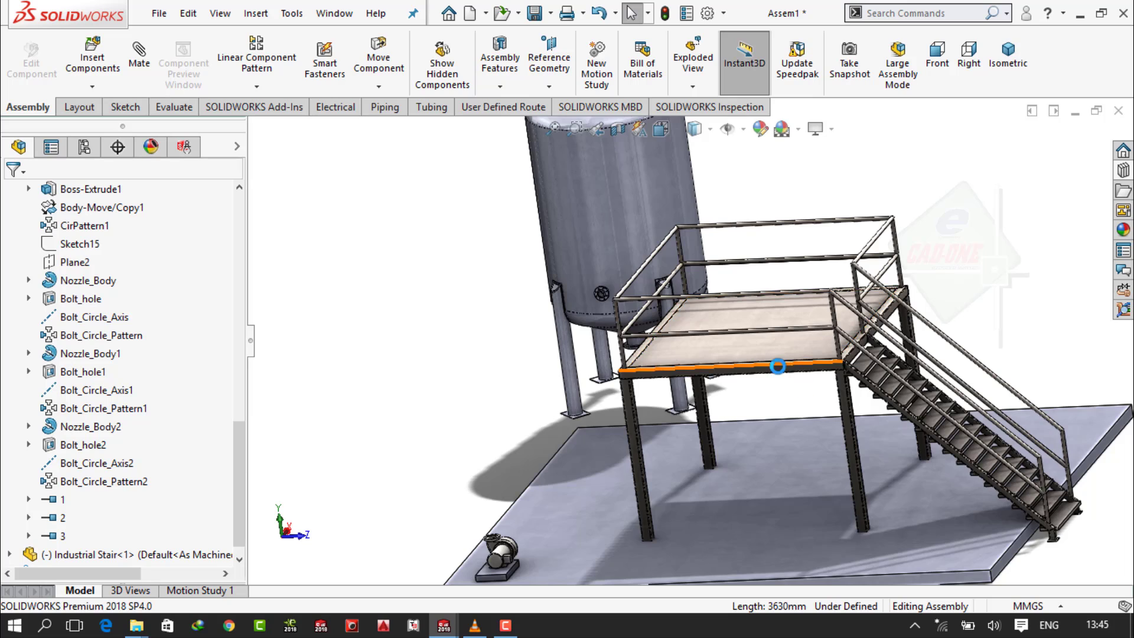
left_click_drag(778, 368, 790, 286)
middle_click_drag(732, 423, 660, 481)
left_click(139, 56)
scroll(750, 358, "down", 5)
left_click(732, 374)
scroll(711, 381, "up", 5)
left_click(647, 523)
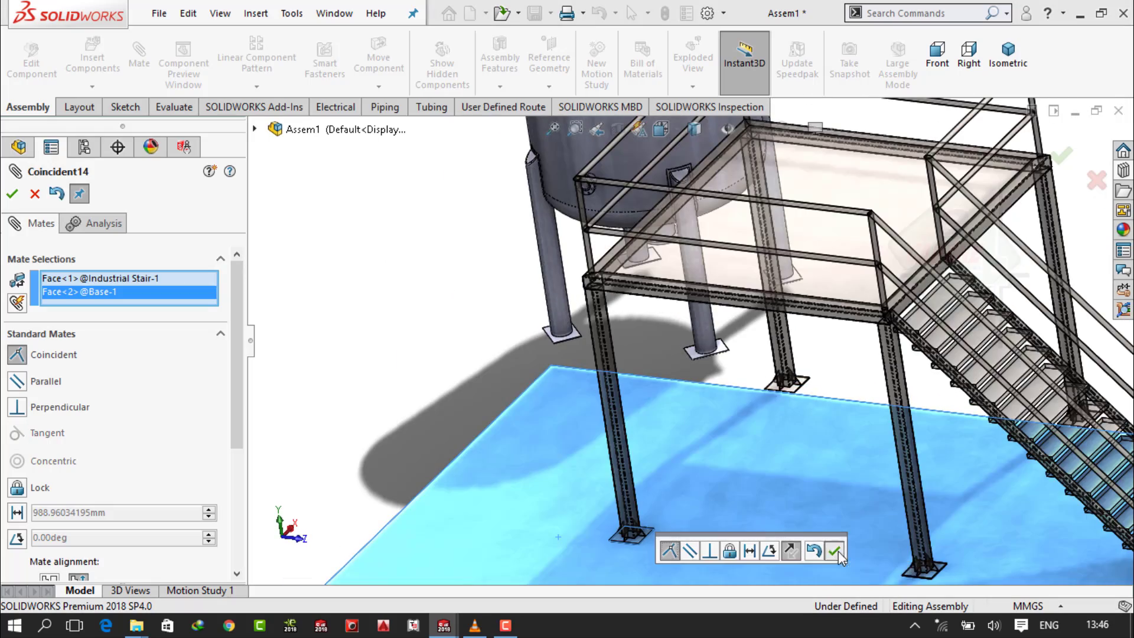
left_click(835, 551)
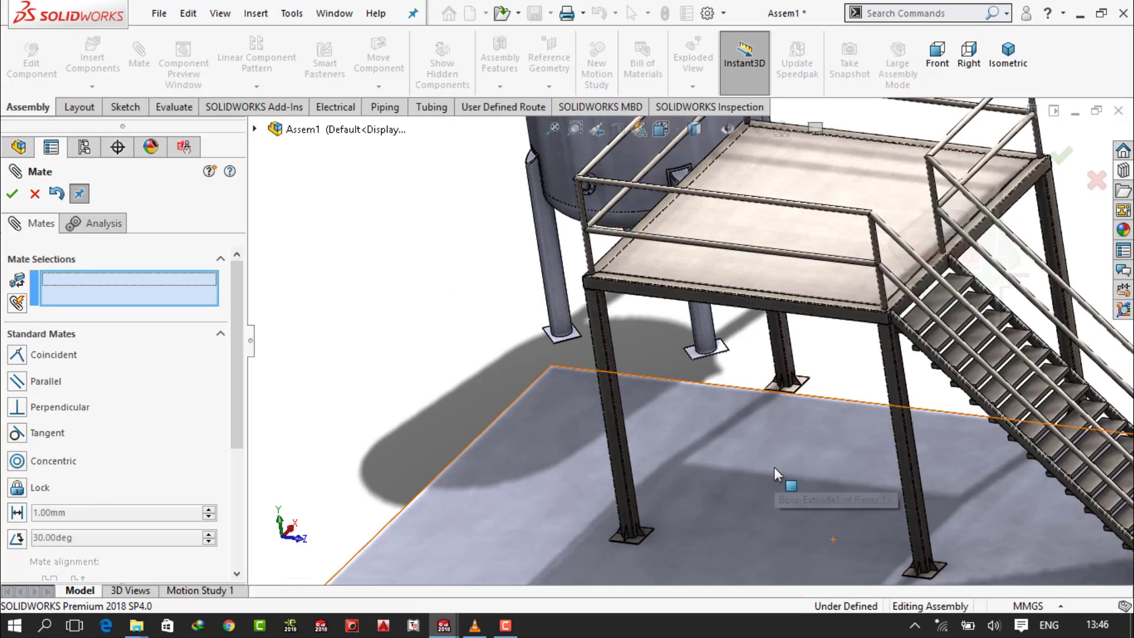
Mate the outer edge face of a stair column's base plate coincident with the slab's long side face near the pump.
middle_click_drag(774, 467, 863, 440)
scroll(792, 522, "down", 10)
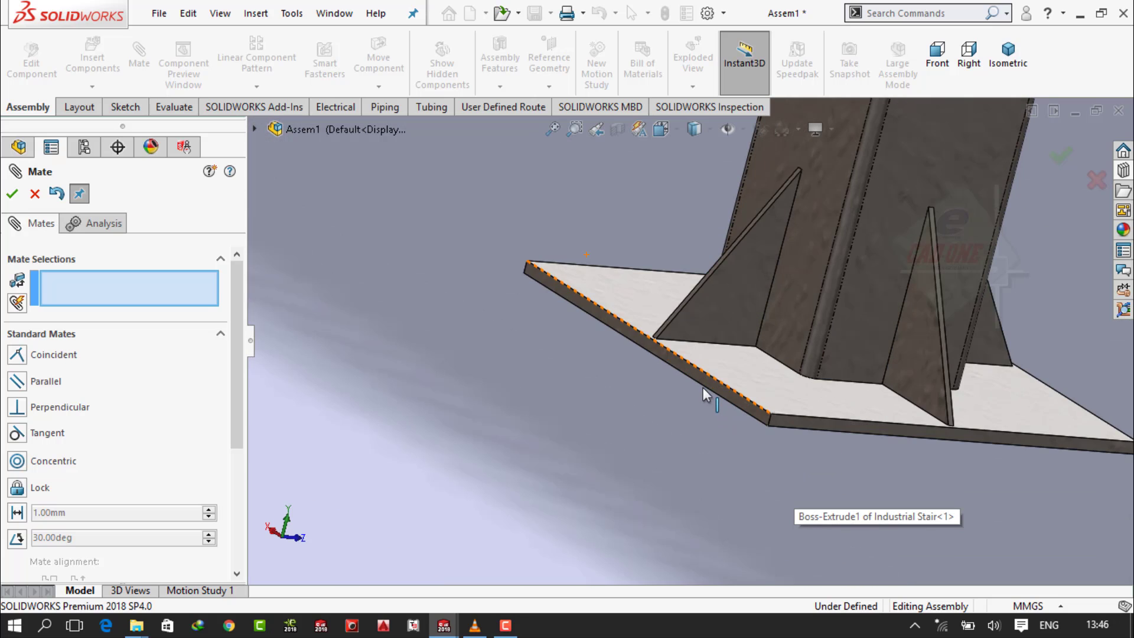
left_click(703, 388)
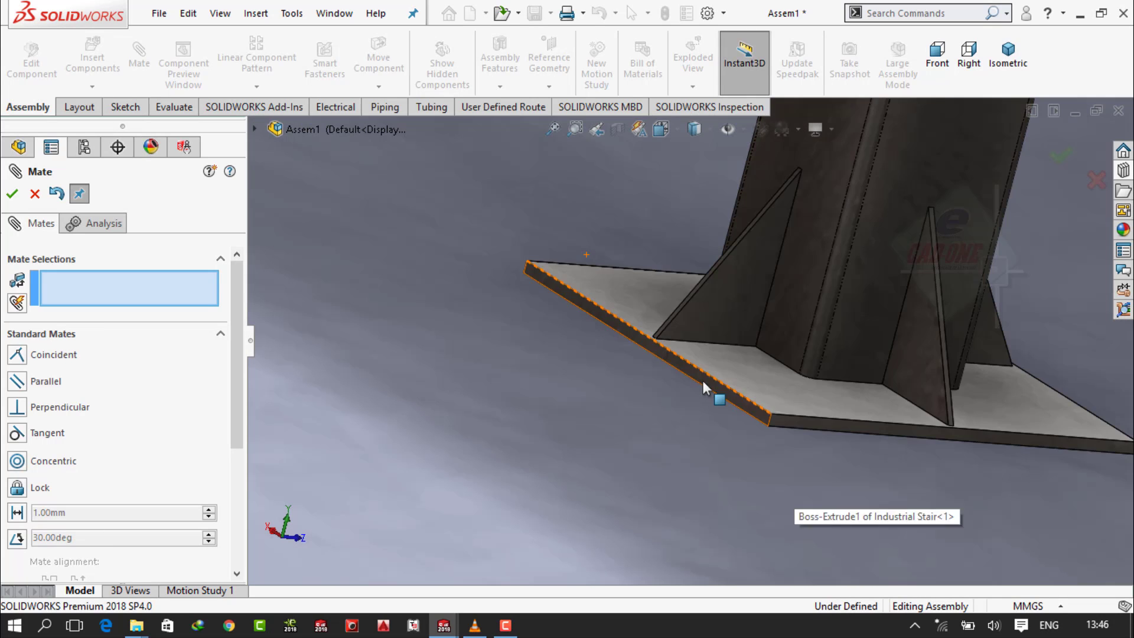
scroll(554, 357, "up", 5)
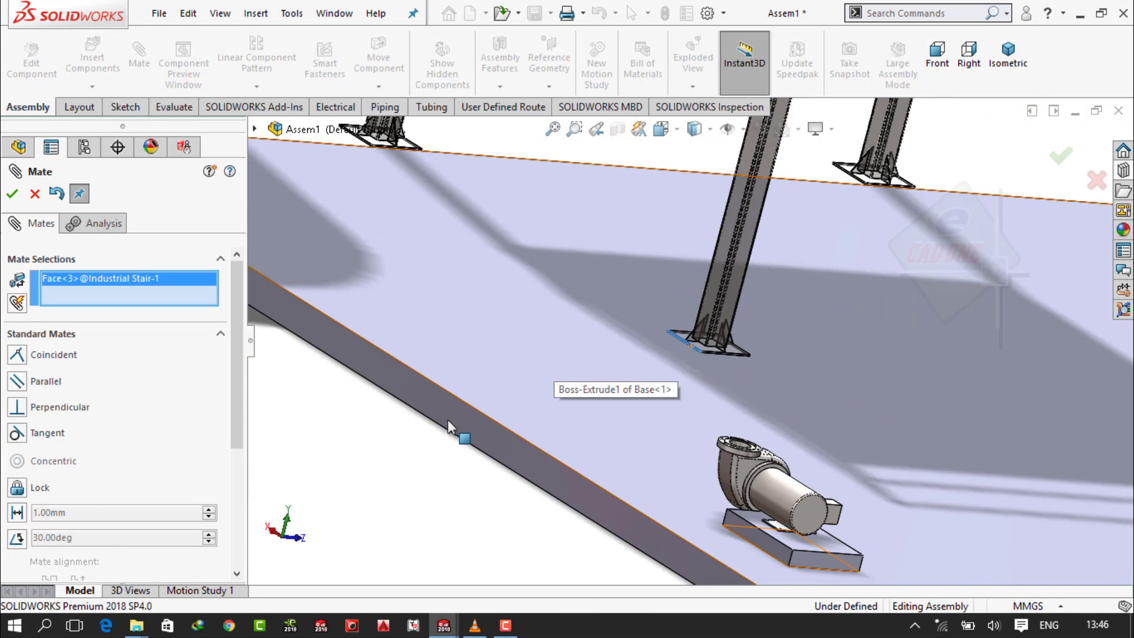
left_click(446, 416)
left_click(427, 442)
scroll(502, 439, "up", 10)
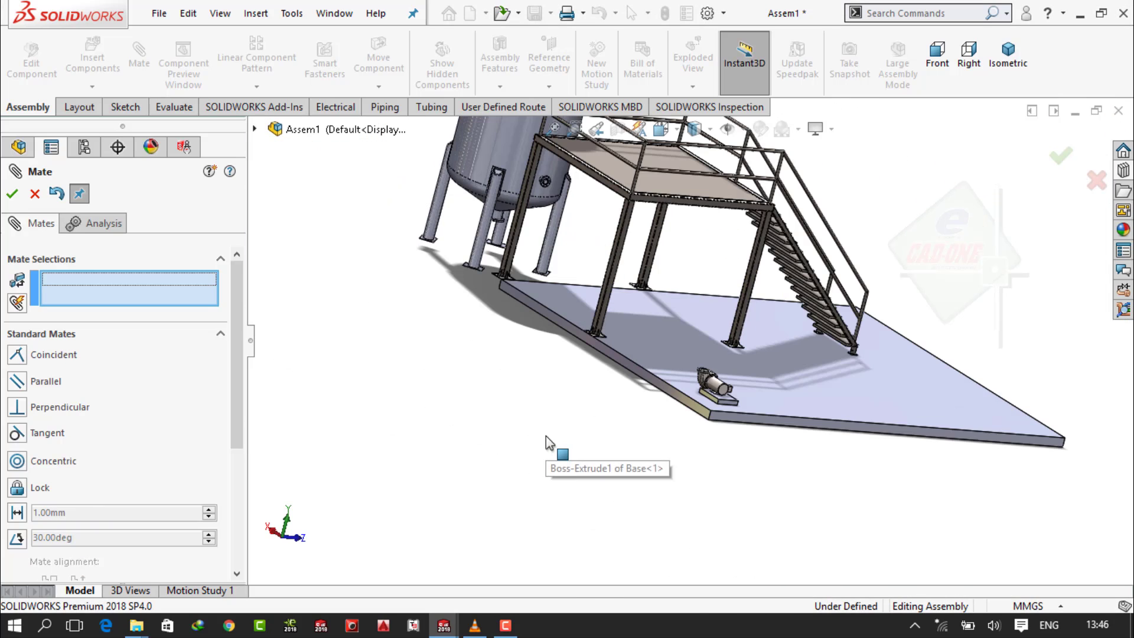
right_click(546, 436)
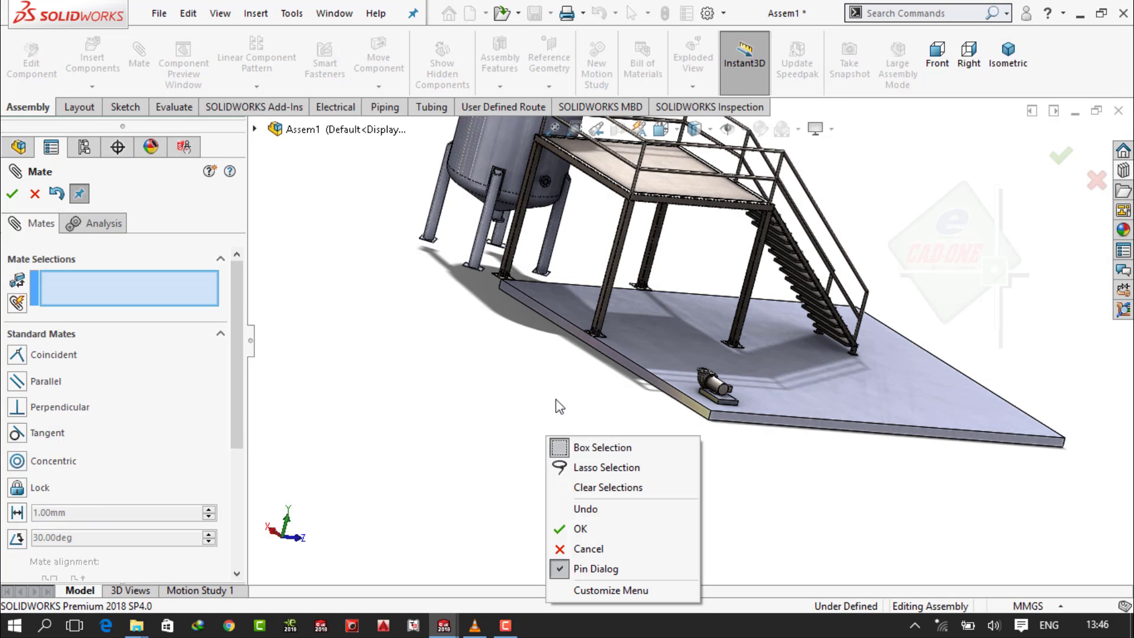
left_click(384, 361)
Mate the corner base plate's end face coincident with the slab's adjacent end face, finish mating, and return to the isometric view.
middle_click_drag(491, 336, 560, 320)
scroll(646, 347, "down", 10)
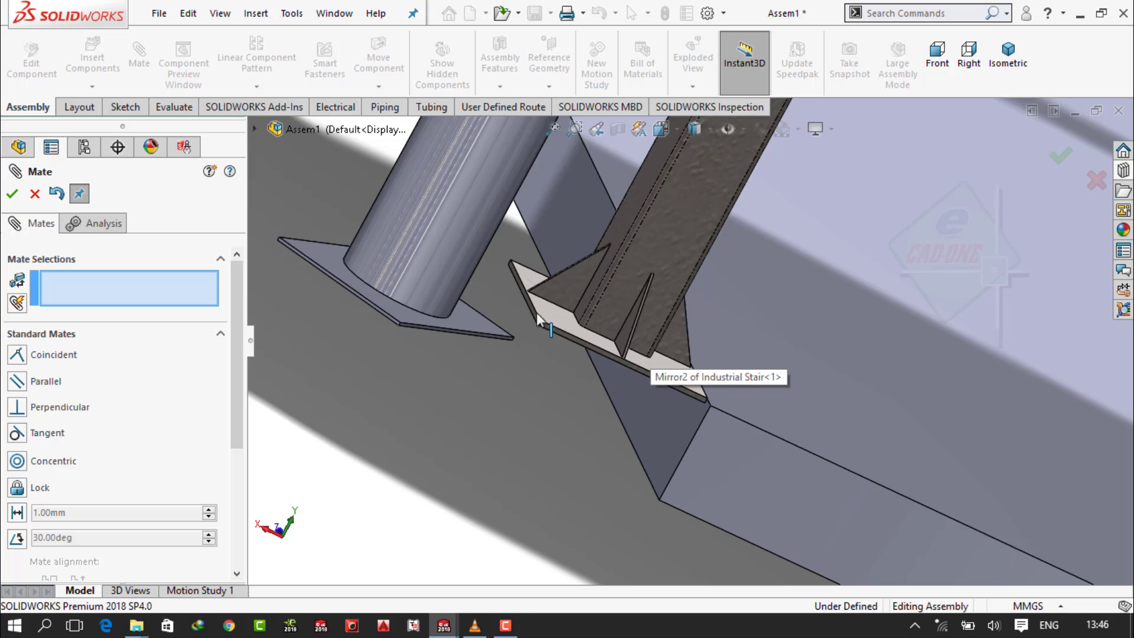
scroll(538, 319, "down", 5)
left_click(574, 323)
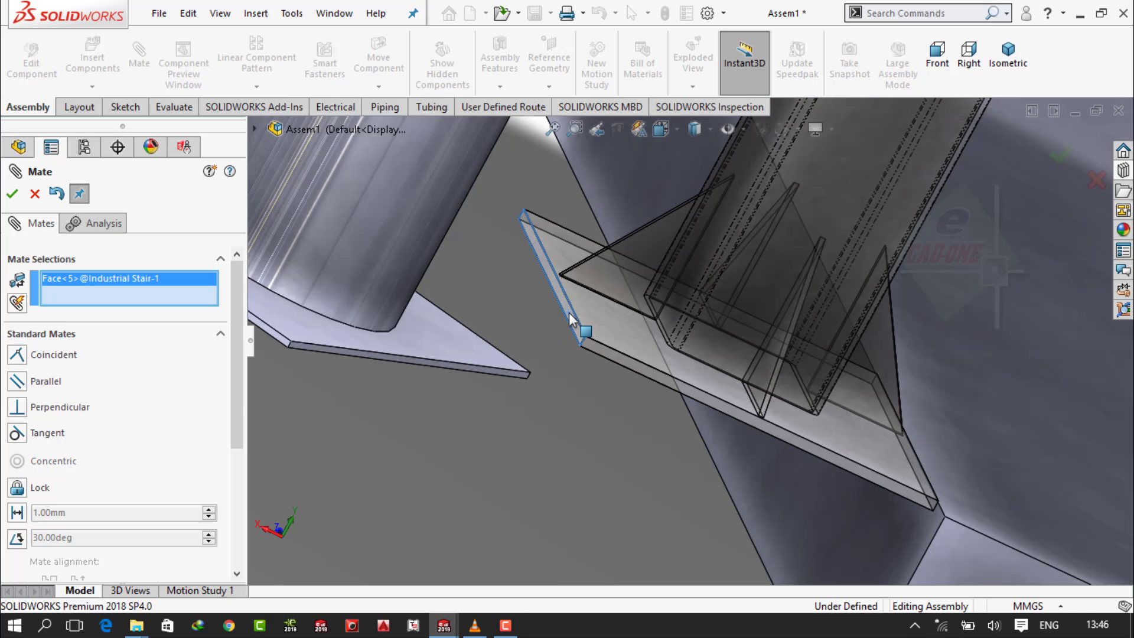
left_click(807, 491)
left_click(992, 512)
left_click(1008, 57)
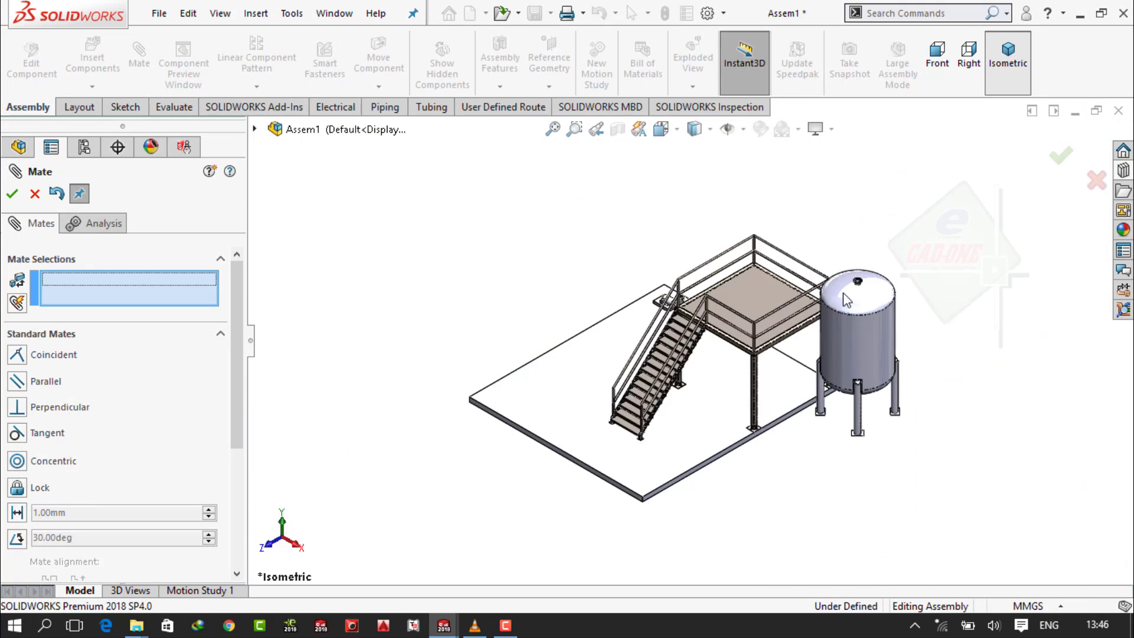
scroll(846, 300, "down", 5)
key("Escape")
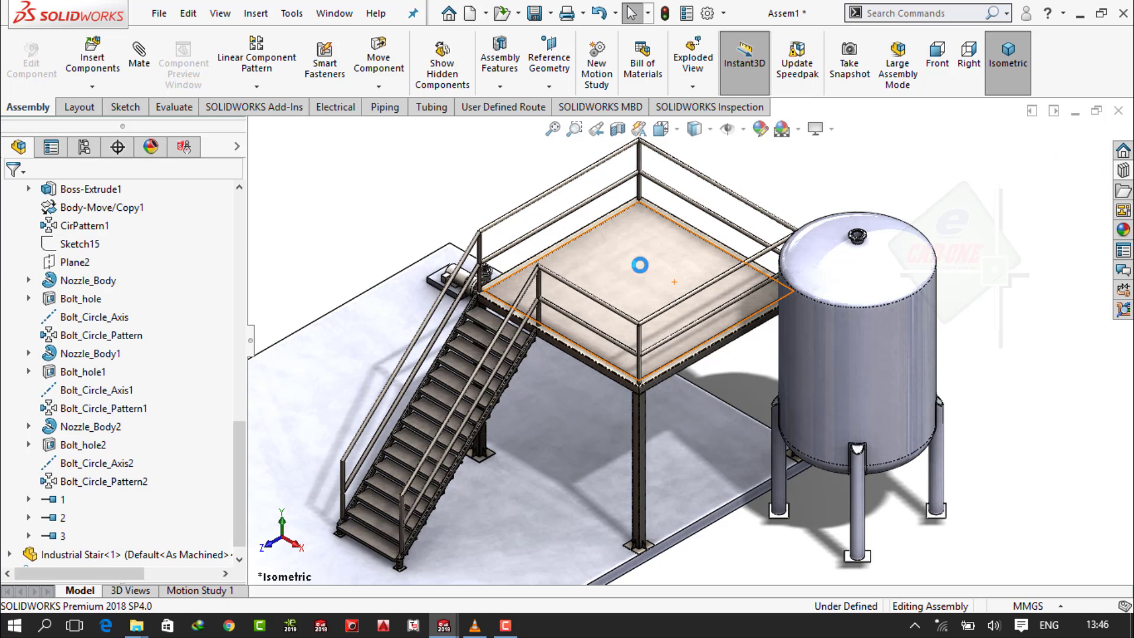
Start a sketch on the stair platform's deck face and orient the view normal to it.
left_click(655, 262)
left_click(787, 158)
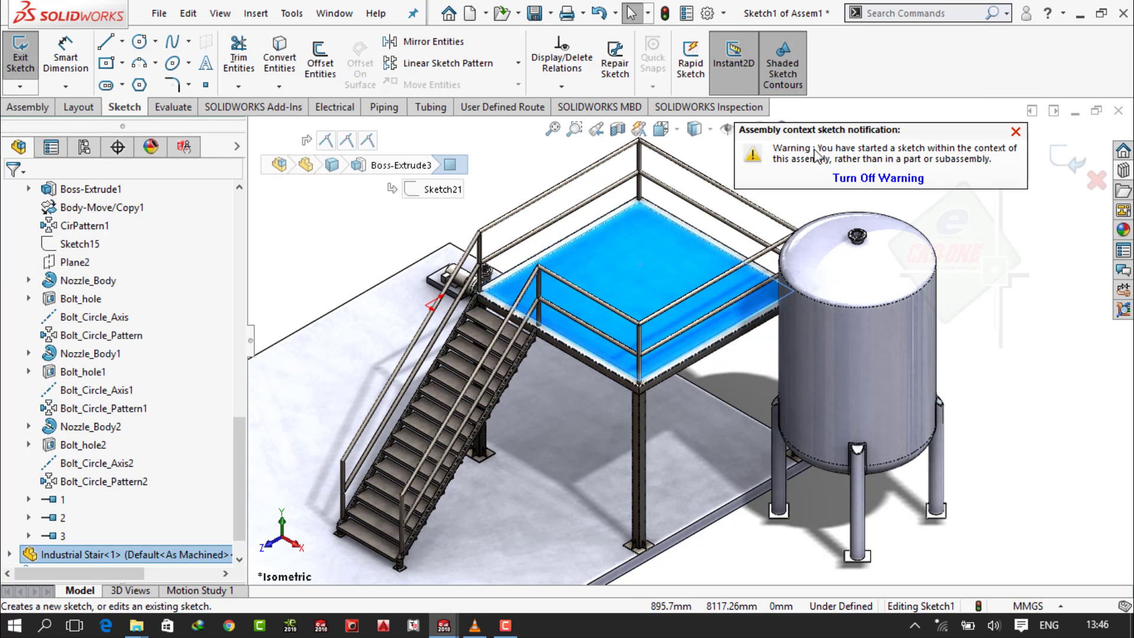
left_click(659, 129)
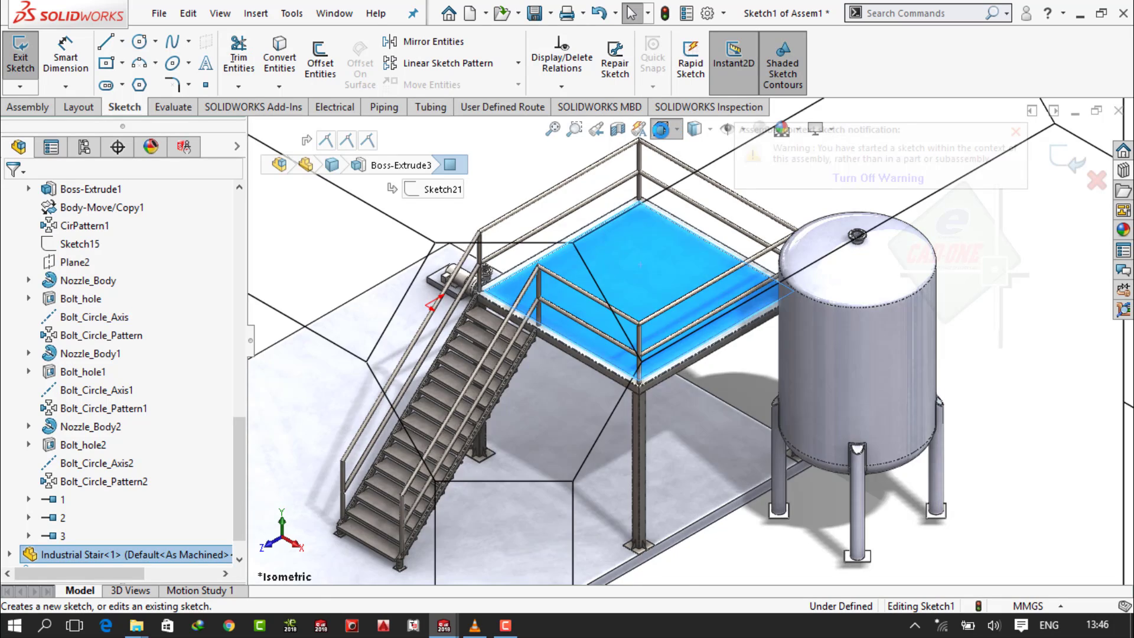
left_click(677, 131)
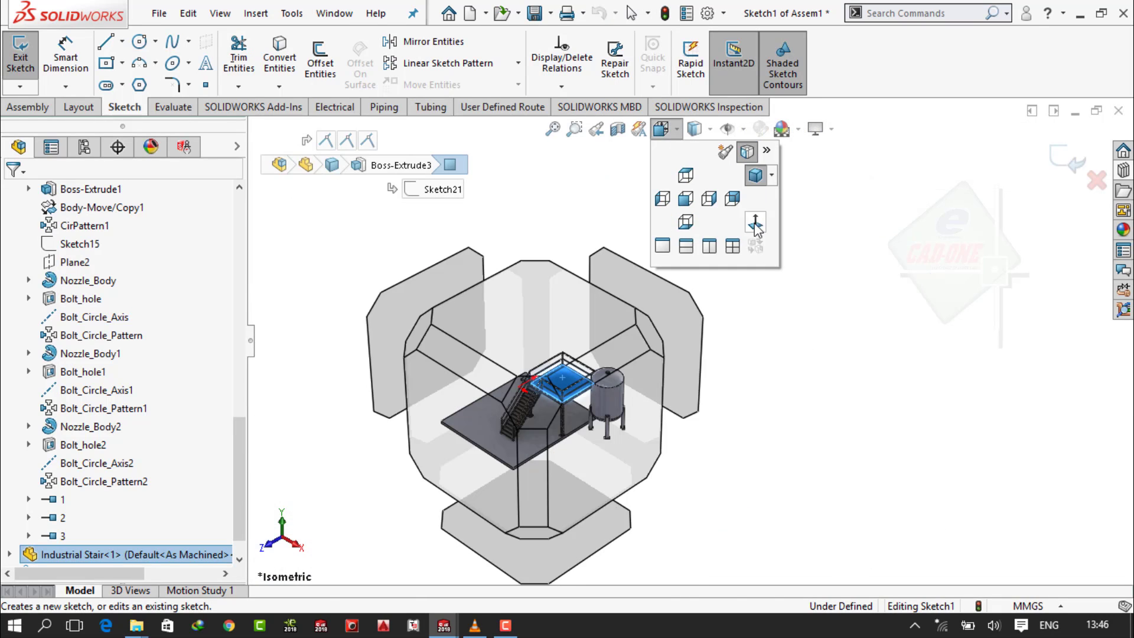
left_click(755, 223)
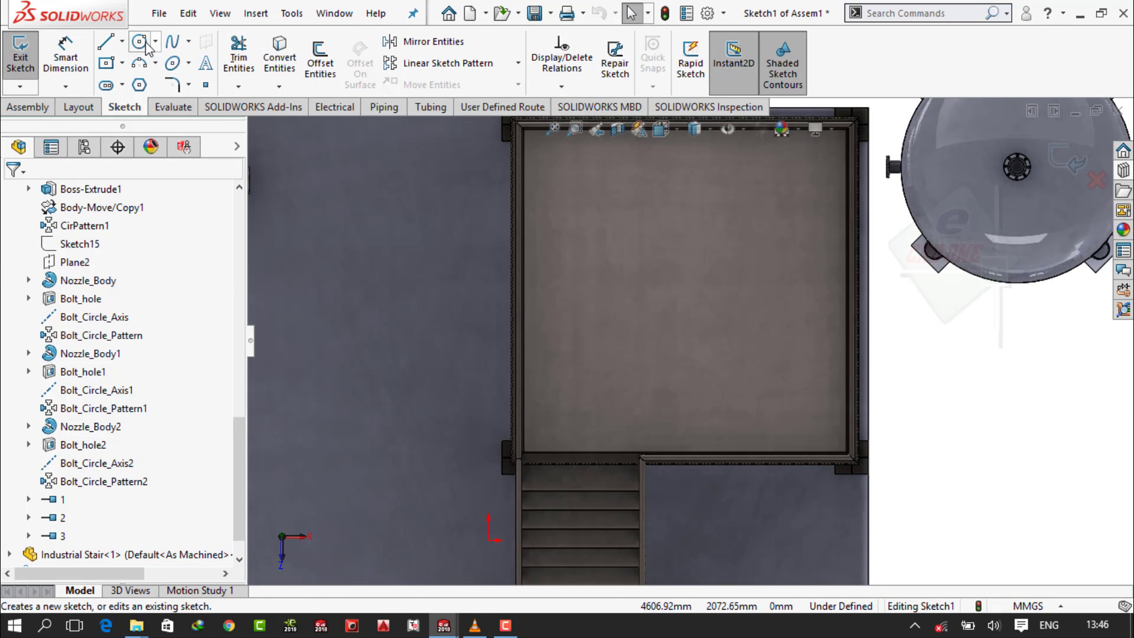
Draw a construction centerline across the deck from the midpoint of its far edge to the opposite edge by the stairs.
left_click(140, 42)
left_click(140, 43)
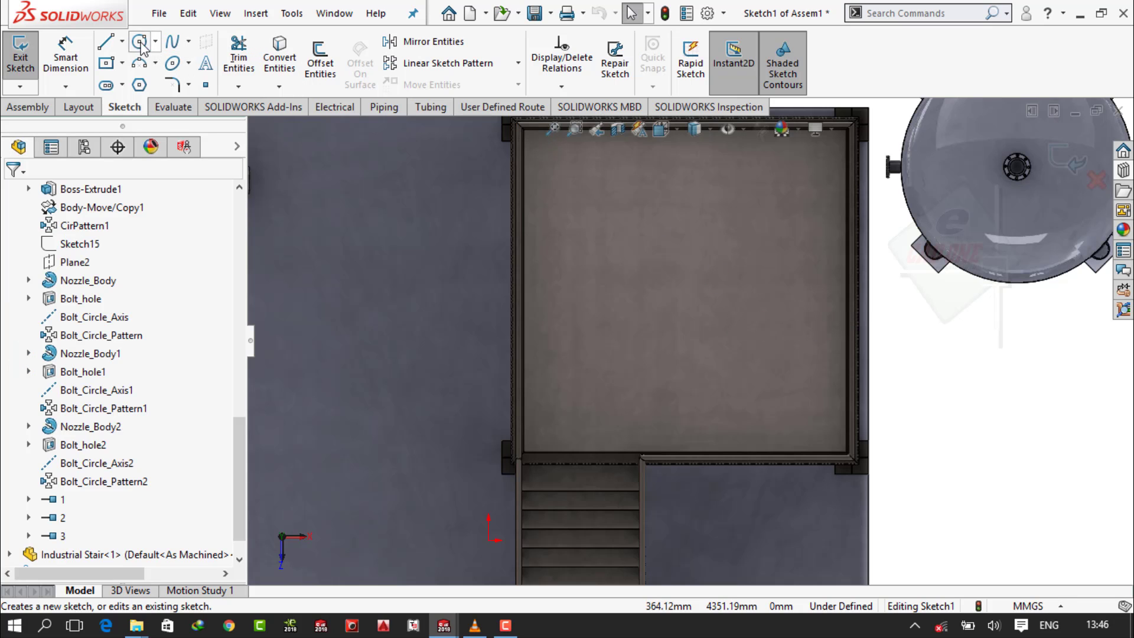
left_click(122, 42)
left_click(130, 85)
scroll(759, 307, "up", 2)
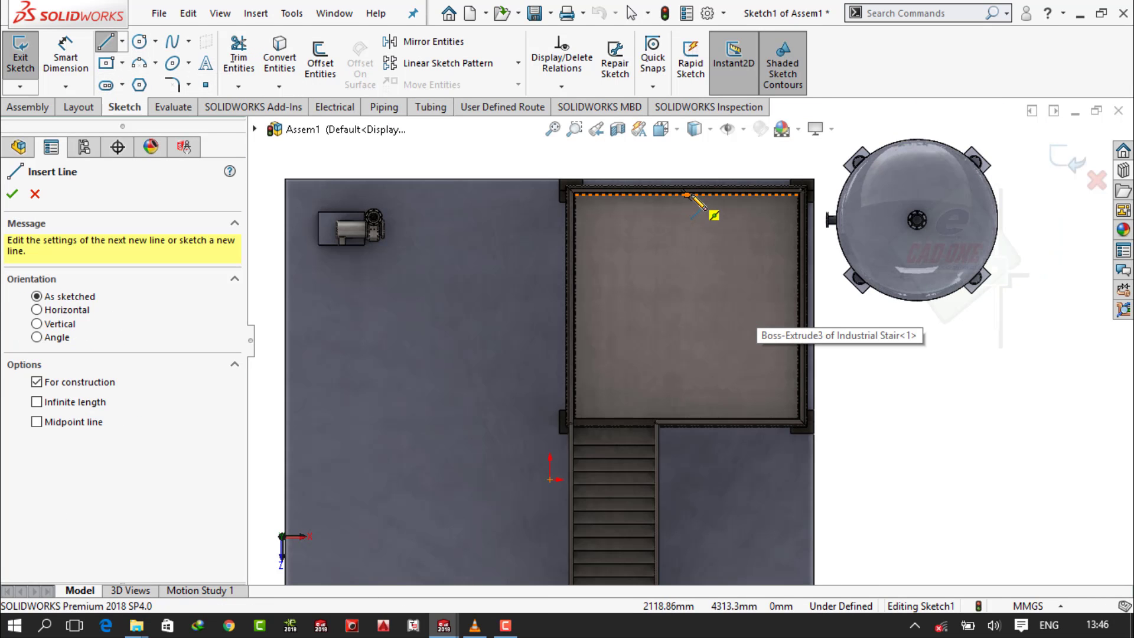
left_click(687, 195)
left_click(687, 418)
key("Escape")
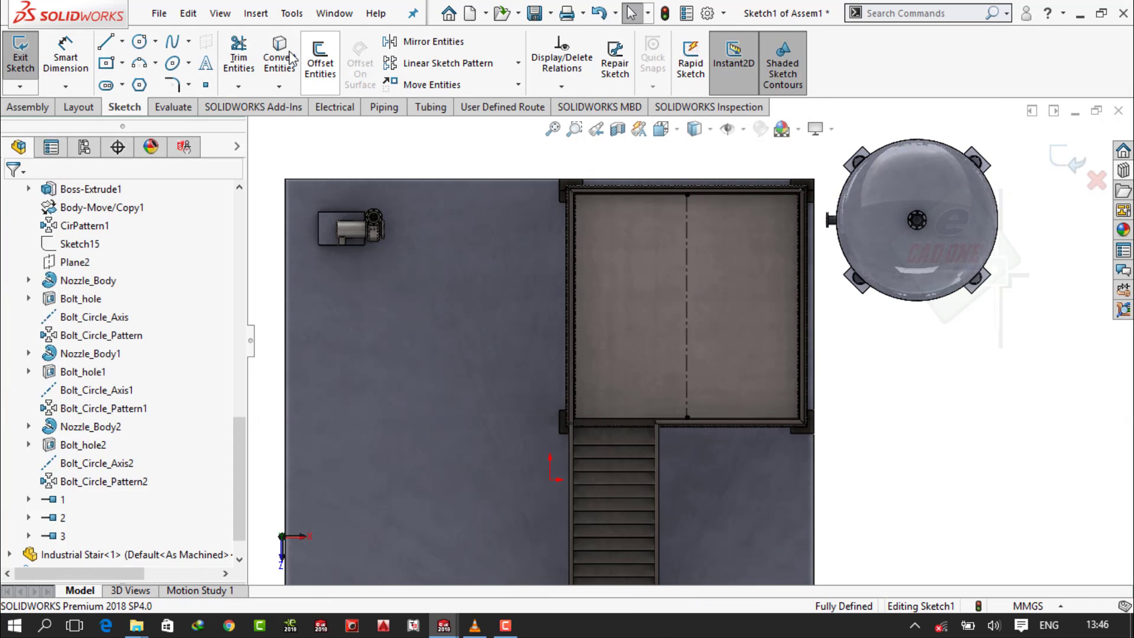
Sketch a circle centred on the centerline's midpoint and dimension its diameter to 2000 mm.
left_click(140, 43)
left_click_drag(686, 304, 626, 273)
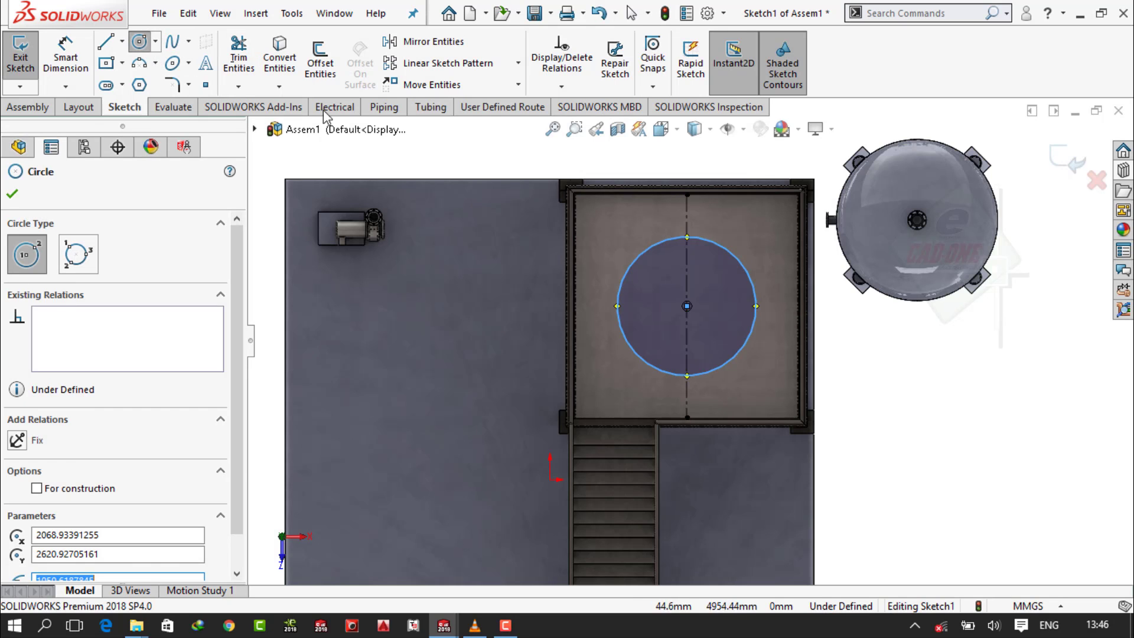
left_click(66, 59)
left_click(633, 261)
left_click(500, 304)
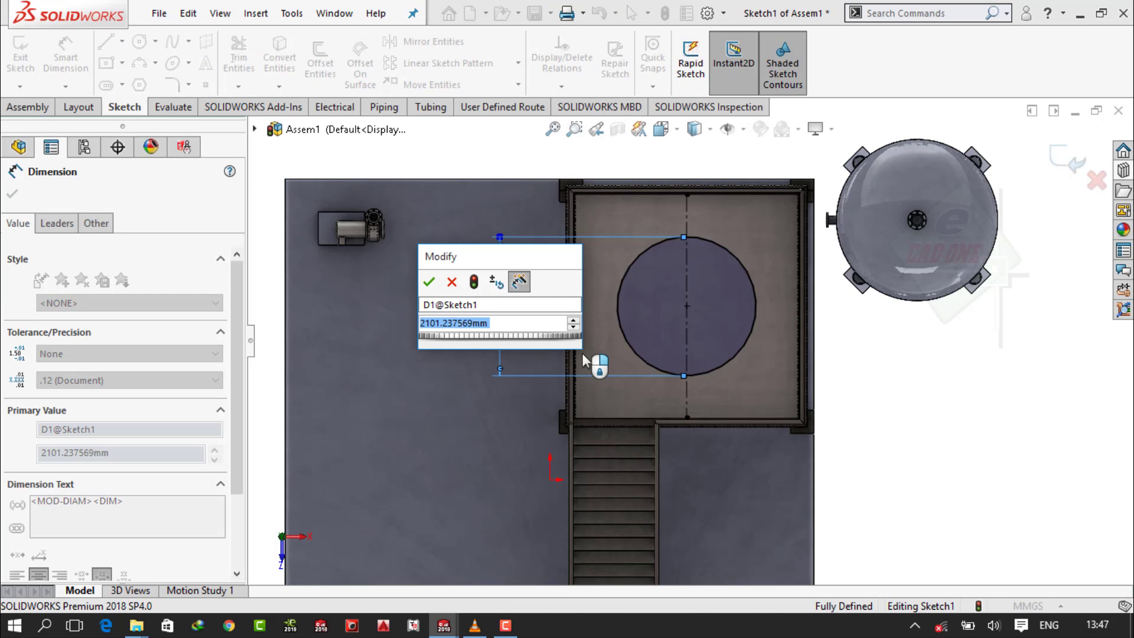
type("2000")
key("Return")
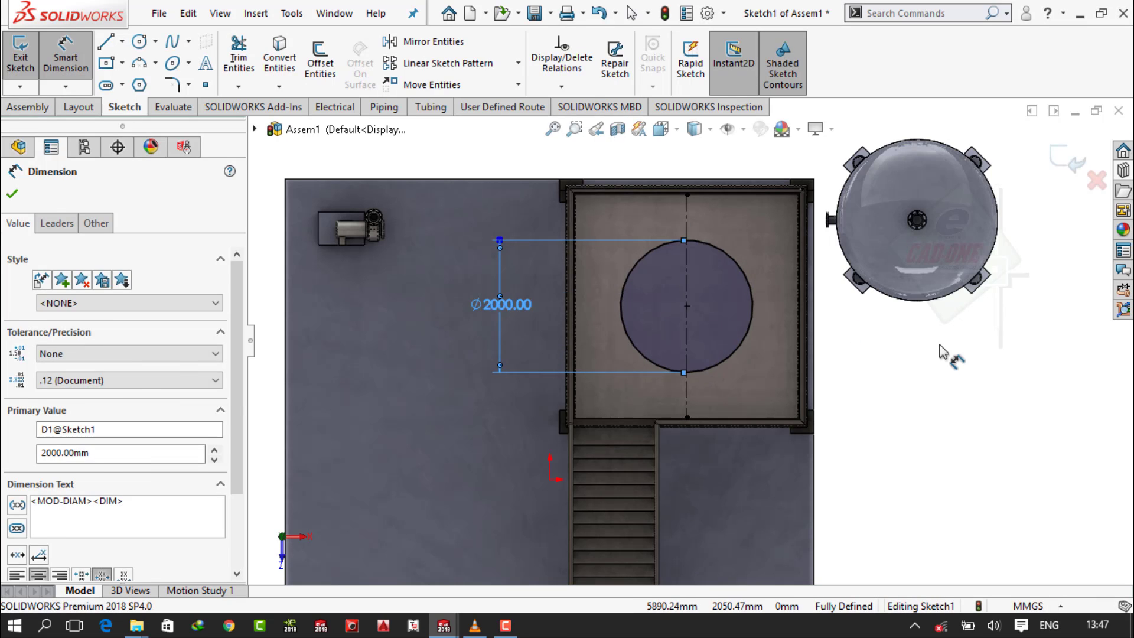
key("Escape")
Cut the circle through the platform deck with an 80 mm blind extruded cut.
left_click(28, 107)
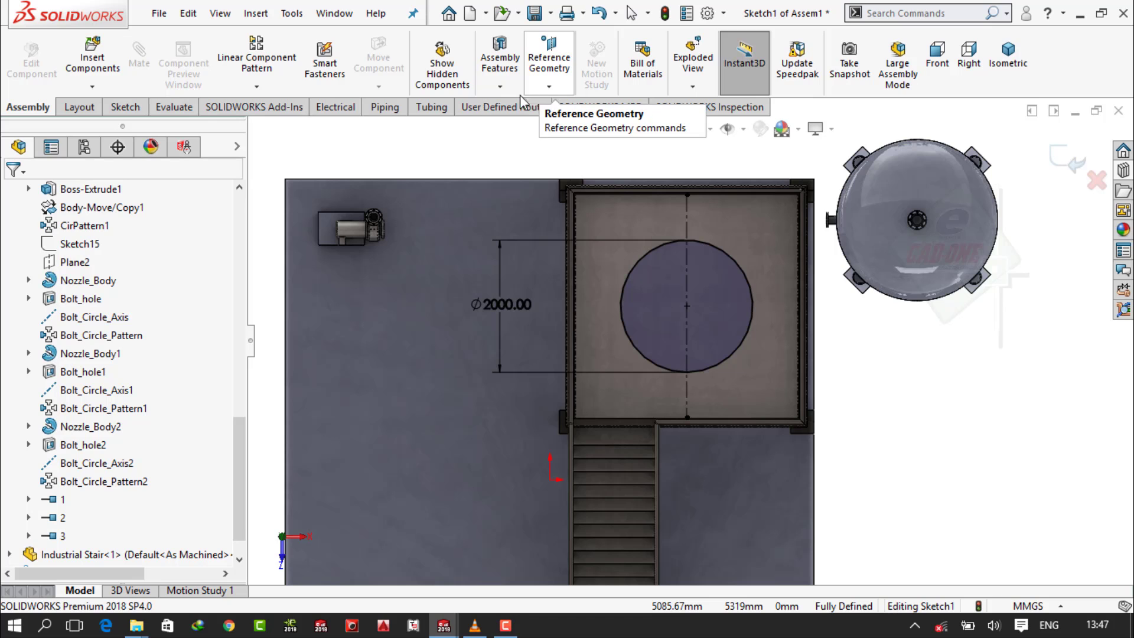
left_click(499, 62)
left_click(520, 105)
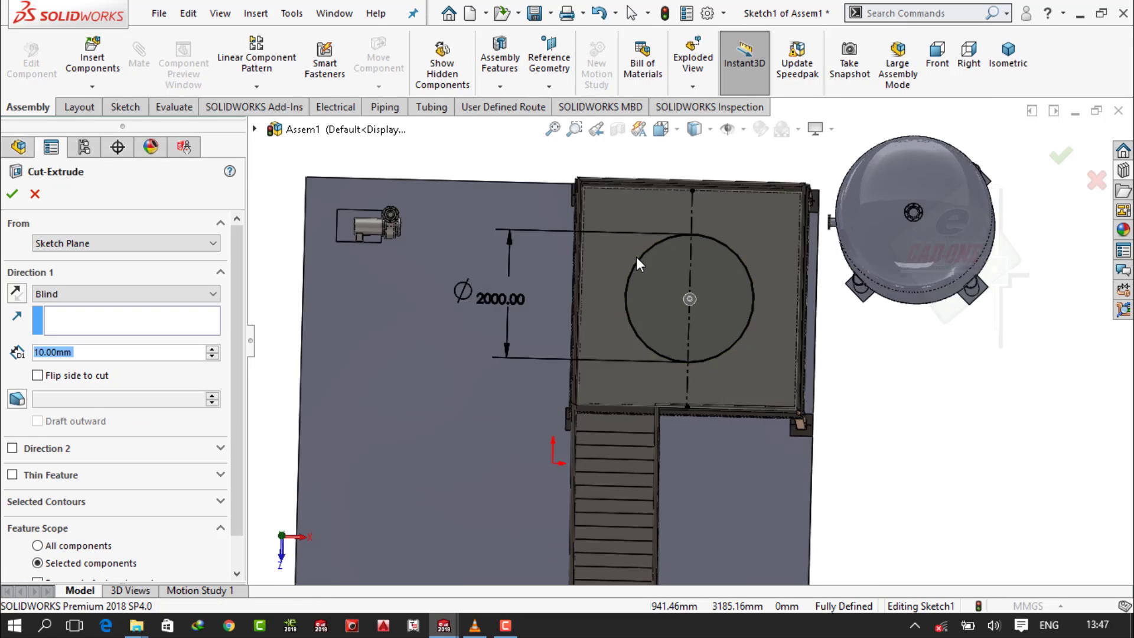
scroll(715, 248, "down", 5)
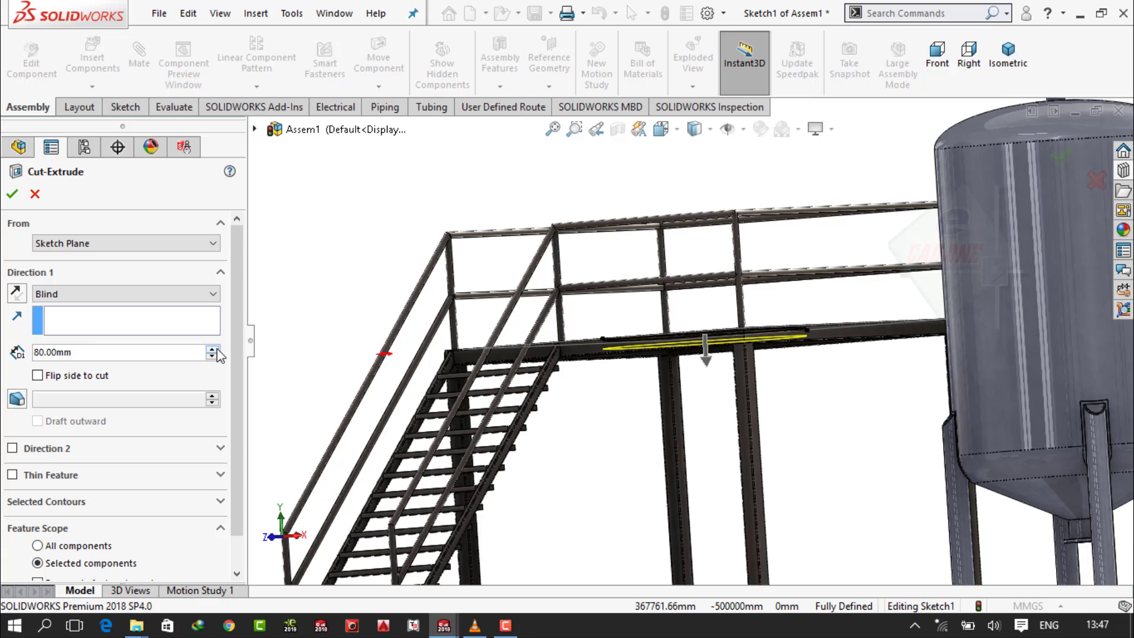
left_click(12, 194)
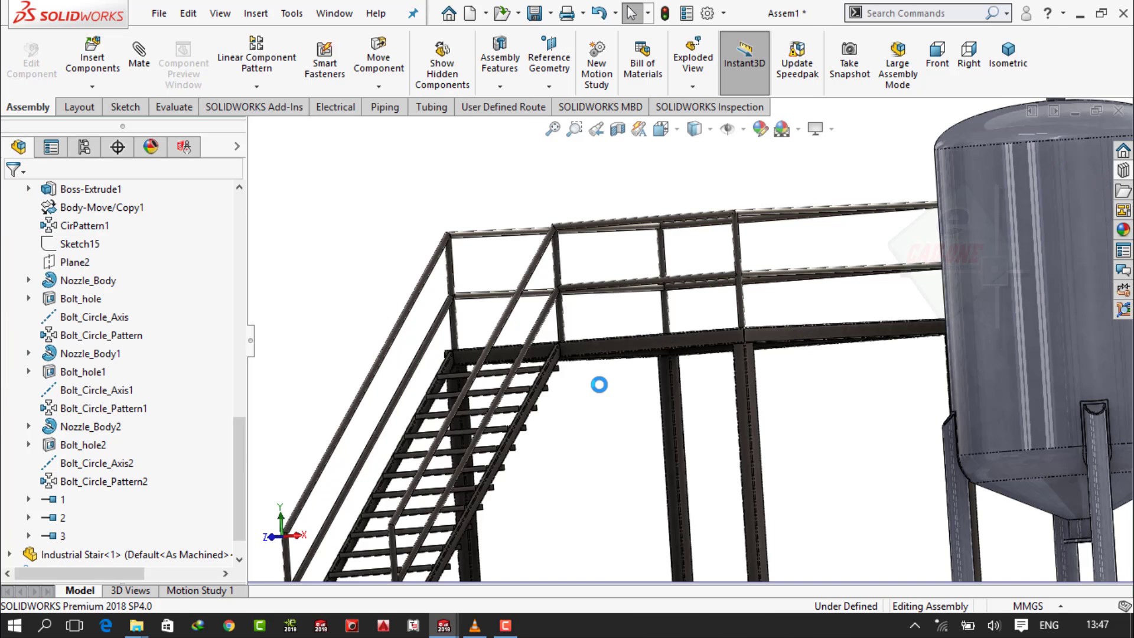
Mate the tank's cylindrical shell concentric with the circular opening in the platform deck.
left_click(850, 291)
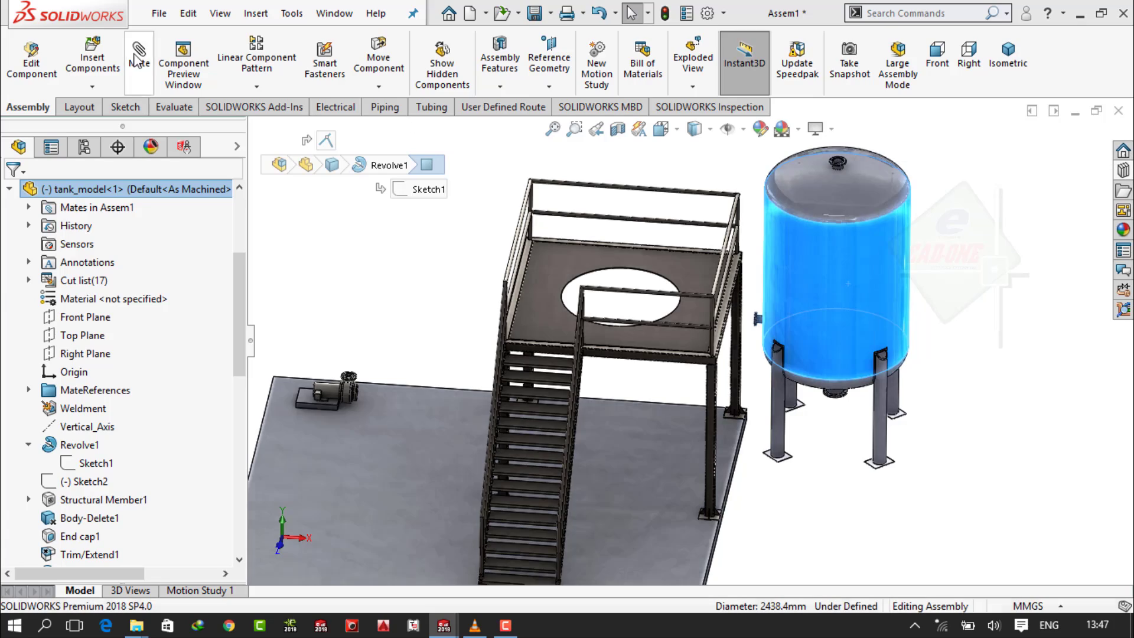
left_click(140, 56)
scroll(612, 300, "down", 8)
middle_click_drag(583, 278, 533, 314)
left_click(534, 309)
left_click(515, 273)
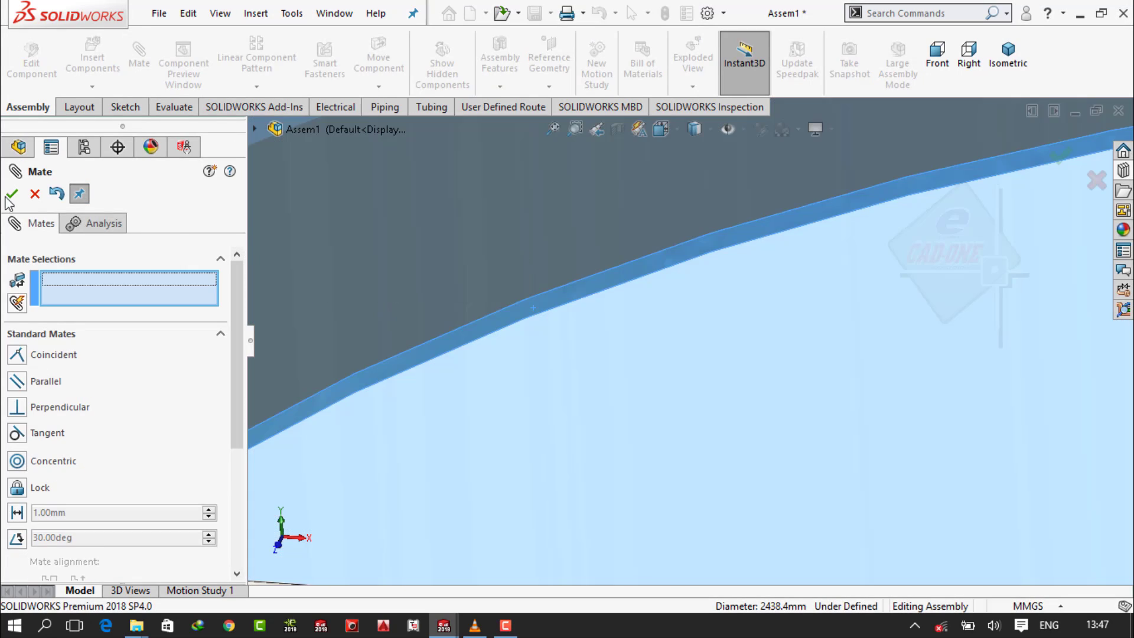
left_click(11, 195)
Return to the isometric view and save the assembly together with the modified tank_model part.
left_click(1007, 67)
middle_click_drag(902, 294, 876, 323)
left_click(868, 307)
left_click(831, 285)
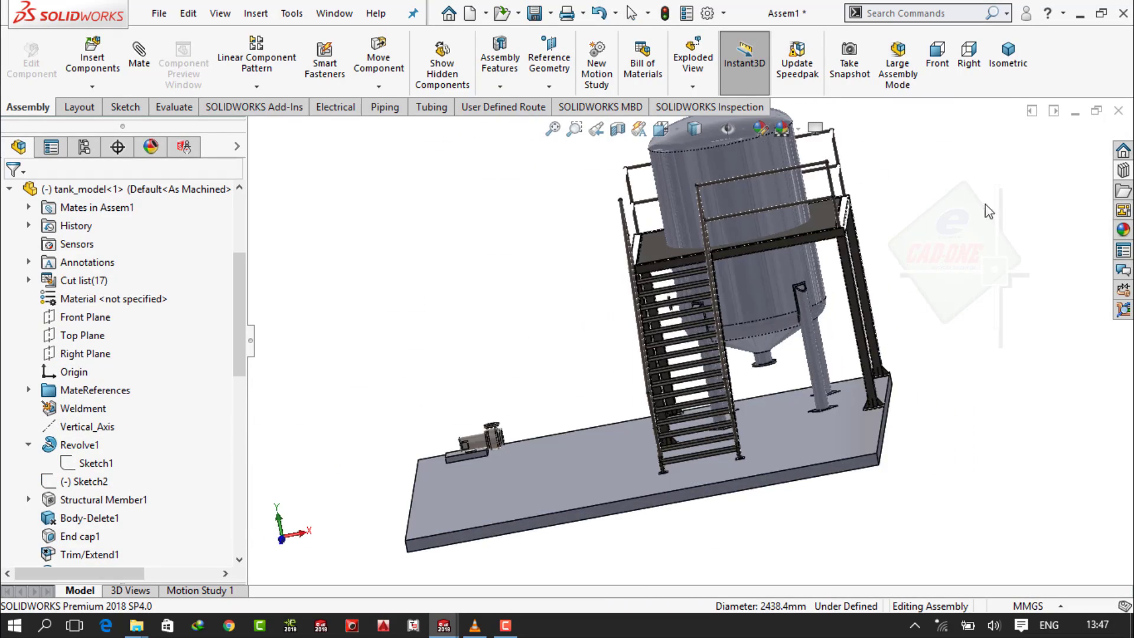
left_click(1008, 56)
key("ctrl+s")
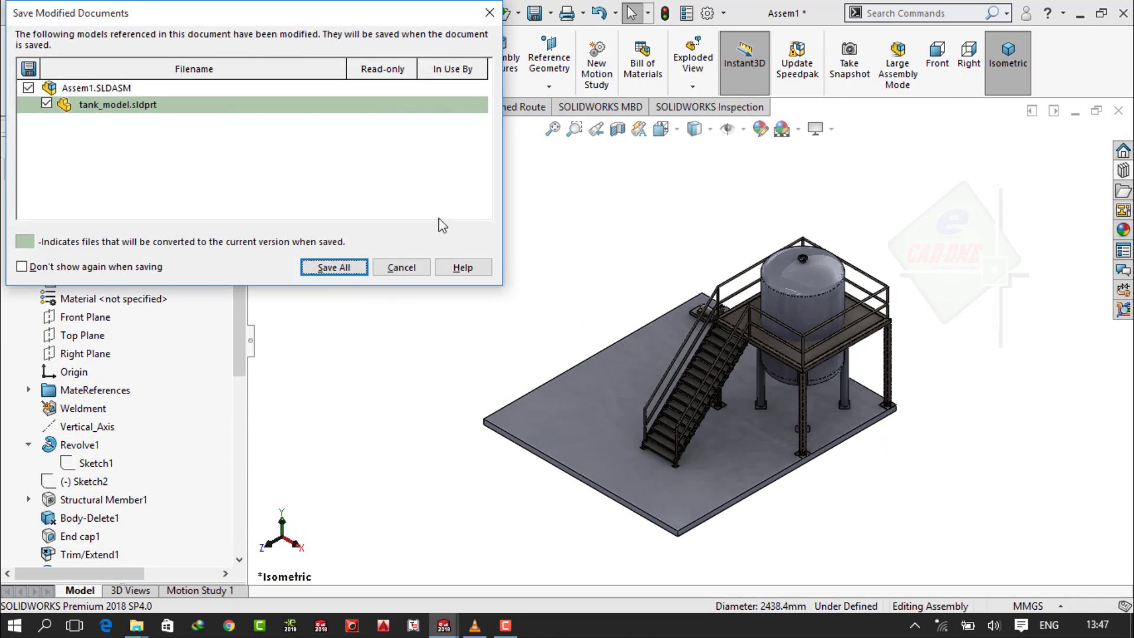
left_click(341, 271)
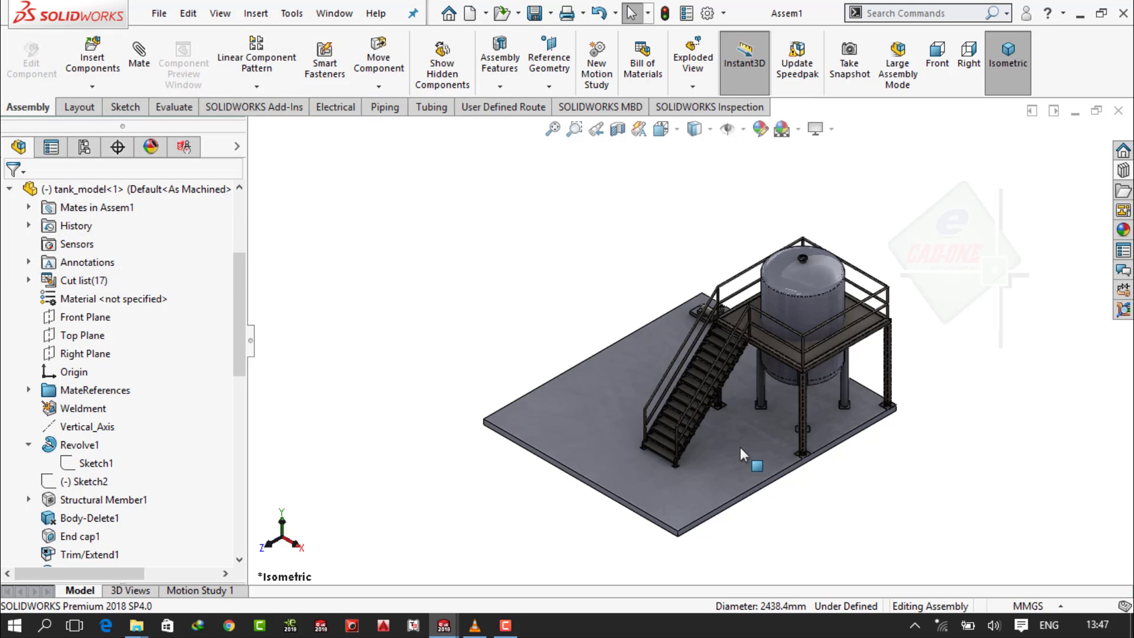
Apply the 3 Point Faded scene to the assembly.
middle_click_drag(720, 458, 723, 384)
scroll(702, 385, "down", 2)
left_click(798, 130)
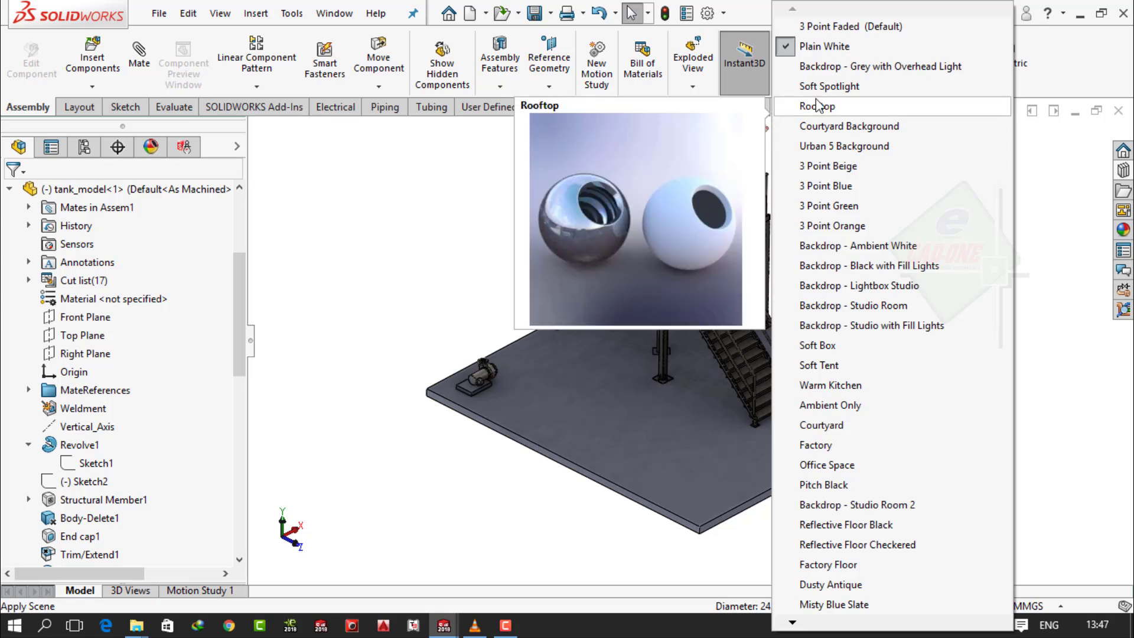
left_click(836, 31)
scroll(594, 363, "down", 3)
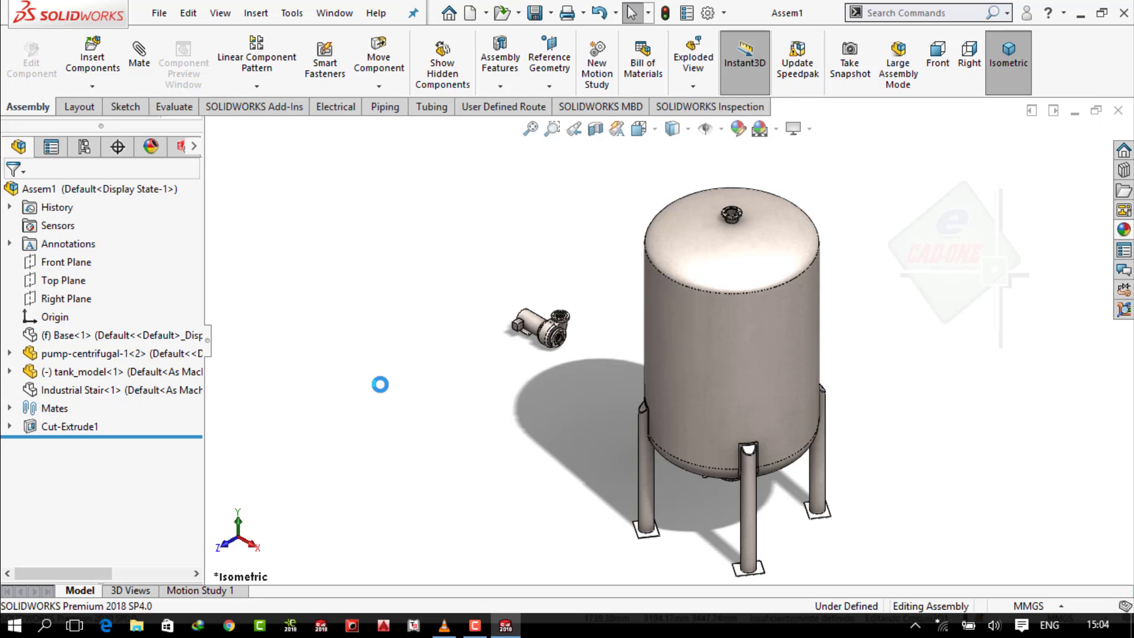
Place a slip on weld flange from the piping flanges library on the tank's top nozzle and cancel the route properties.
scroll(756, 211, "down", 5)
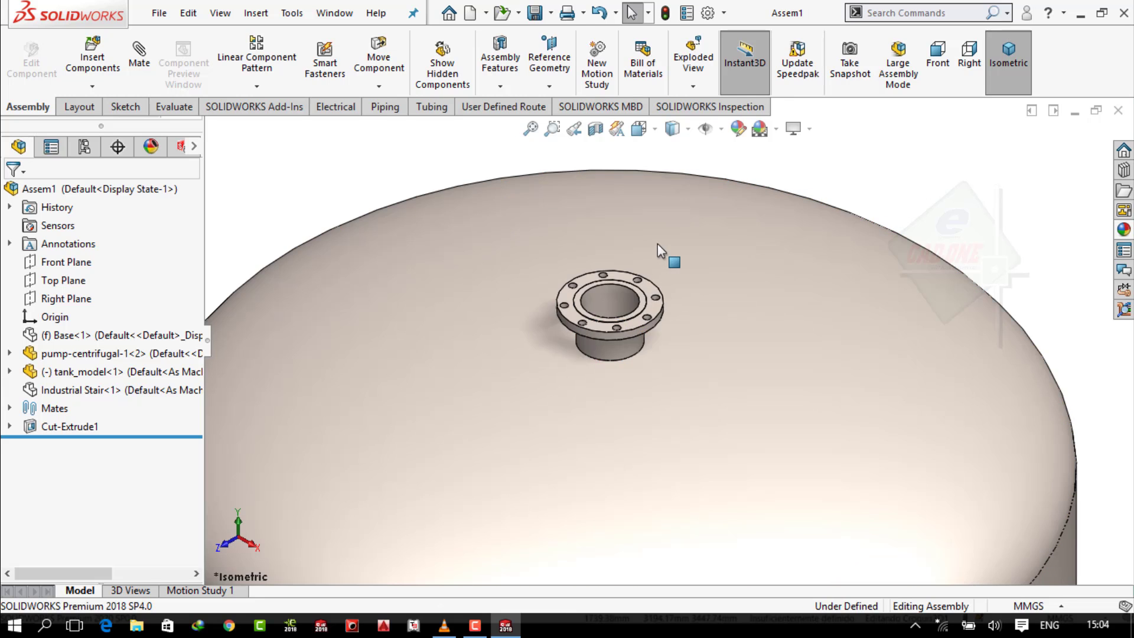
left_click(1124, 170)
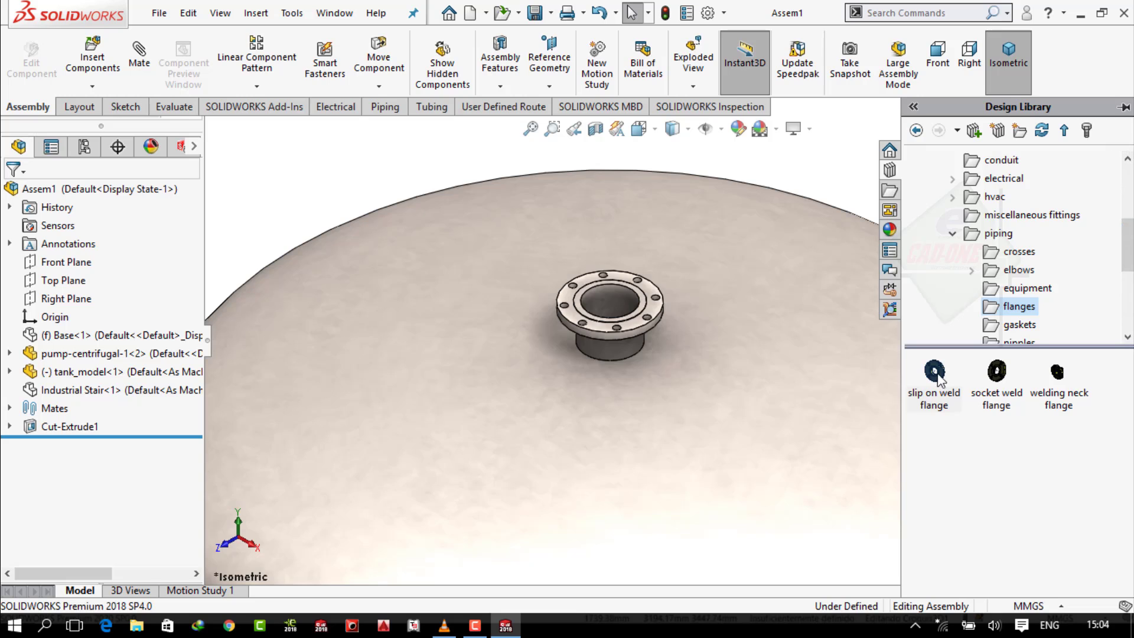
left_click_drag(924, 413, 651, 307)
left_click(556, 372)
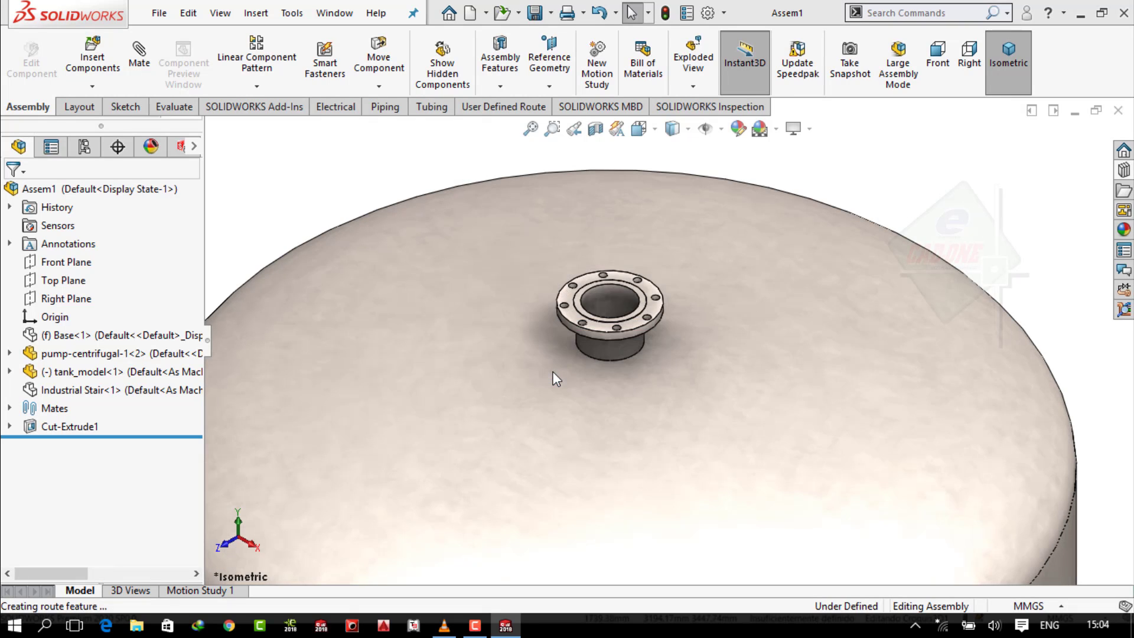
scroll(696, 322, "up", 6)
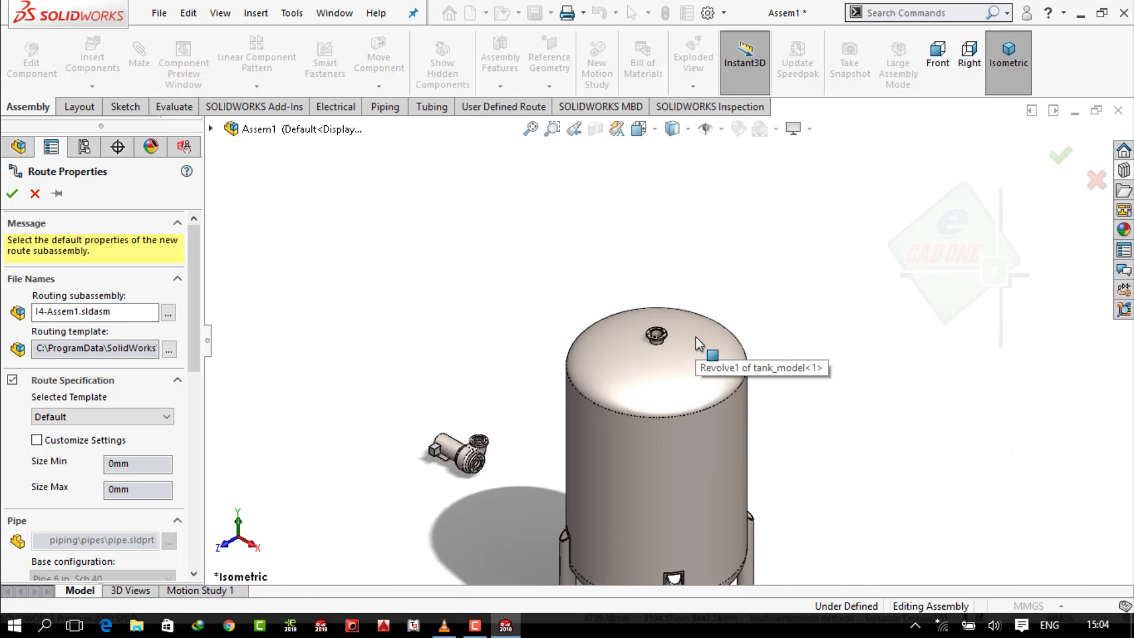
scroll(650, 355, "down", 3)
scroll(645, 326, "up", 1)
key("Escape")
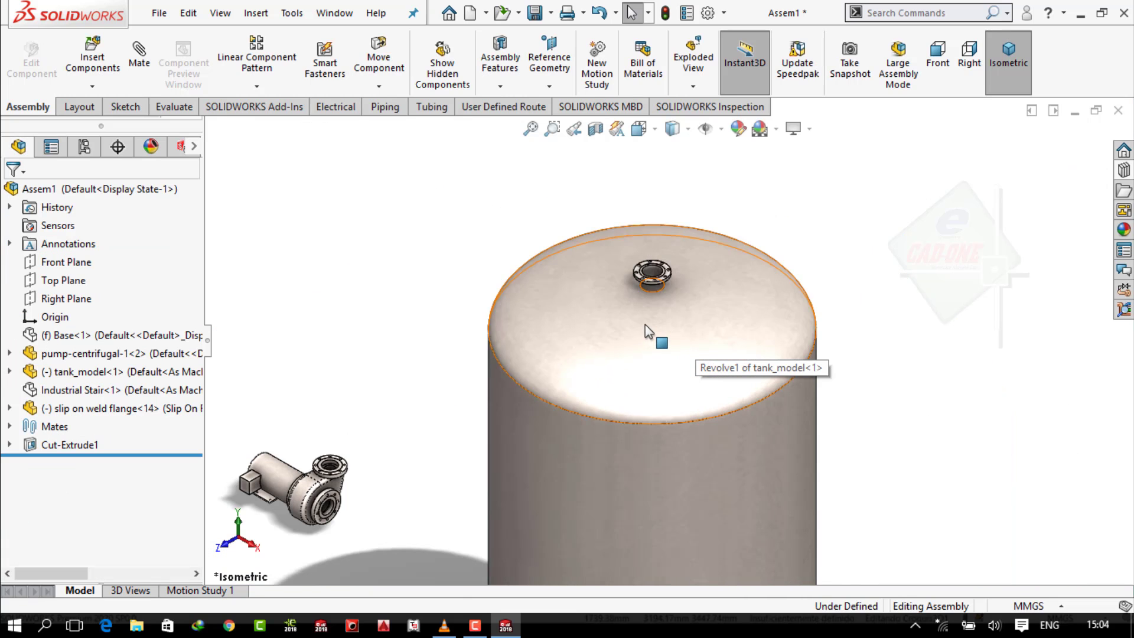
Delete the slip on weld flange from the assembly.
left_click(145, 408)
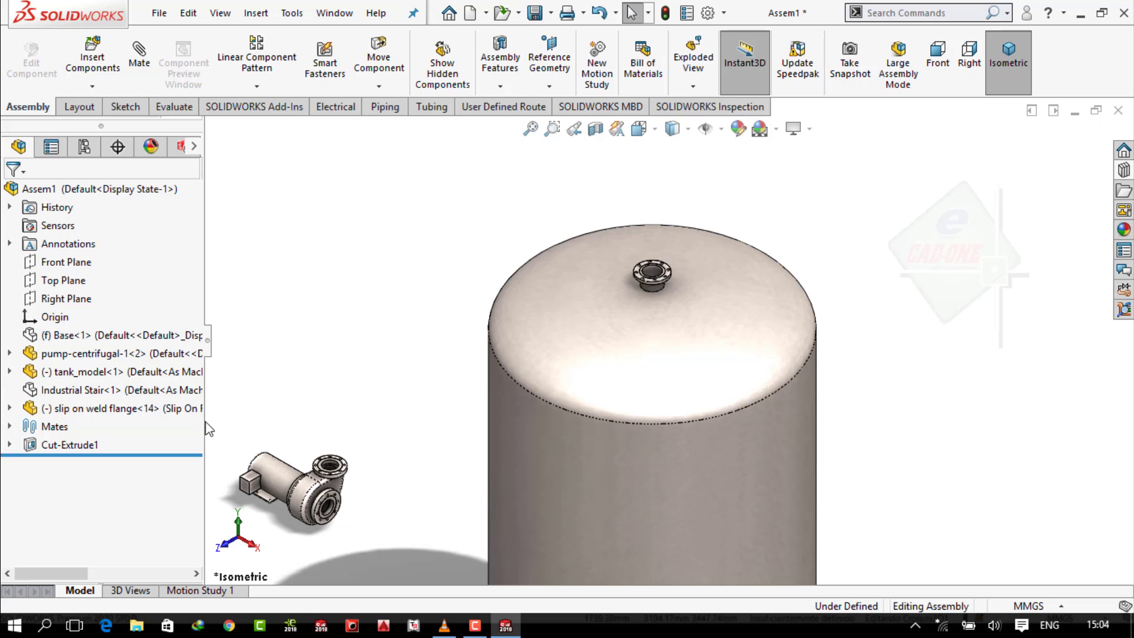
right_click(145, 406)
left_click(177, 418)
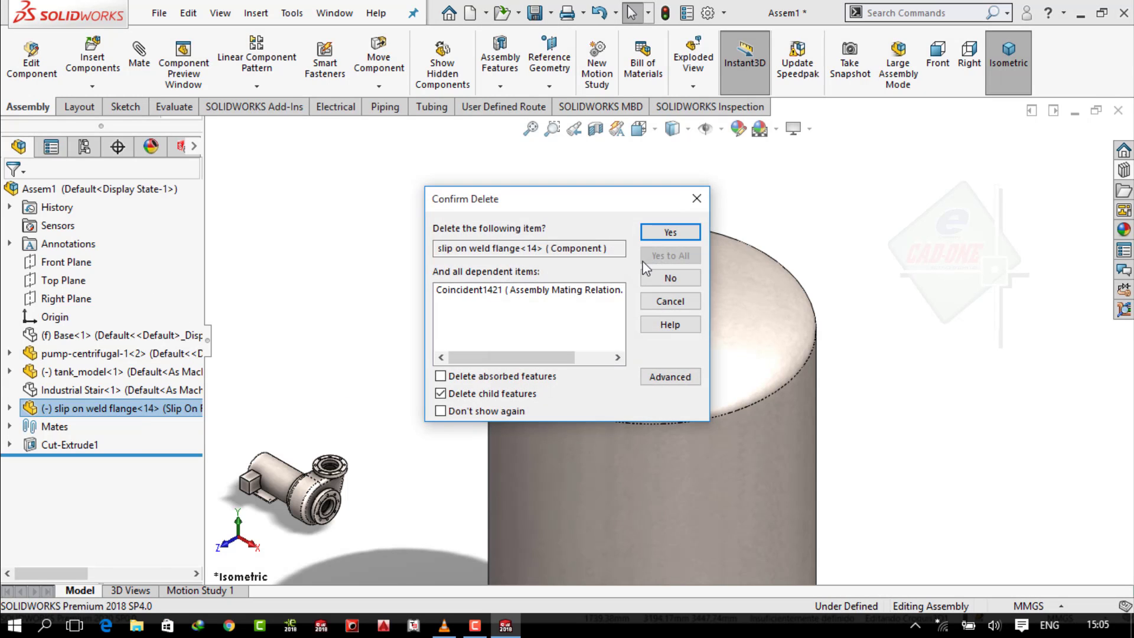
left_click(663, 237)
Place a slip on weld flange beside the tank's dome and start a pipe route from it, discarding the modified Pipe_13-Assem1 files.
left_click(1123, 170)
left_click_drag(952, 413, 794, 253)
left_click(633, 335)
left_click(536, 375)
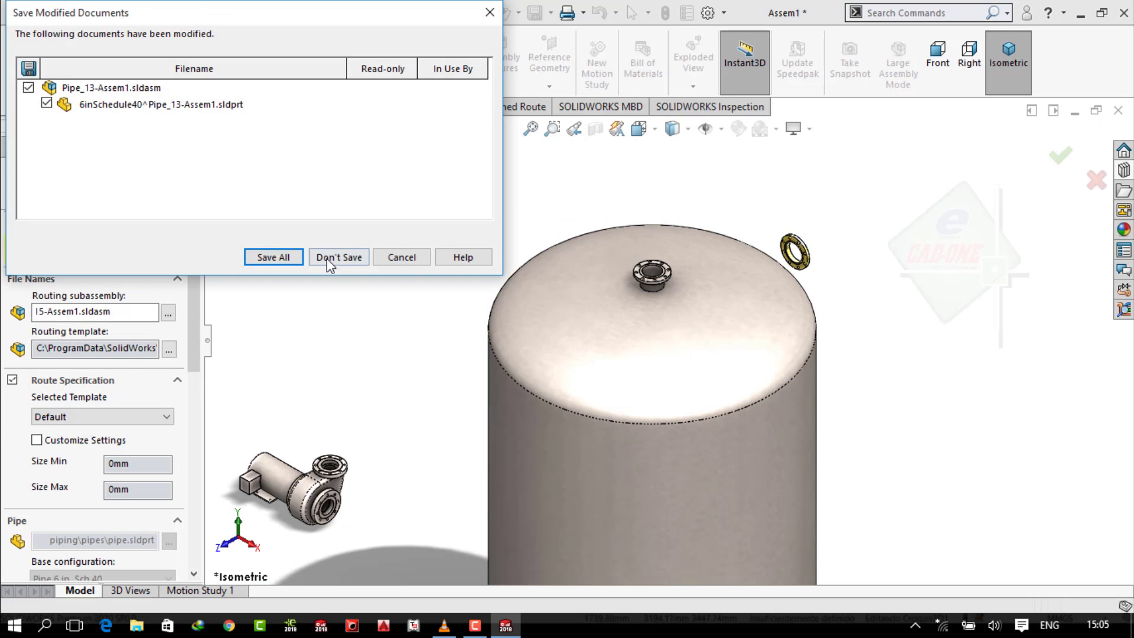
left_click(328, 257)
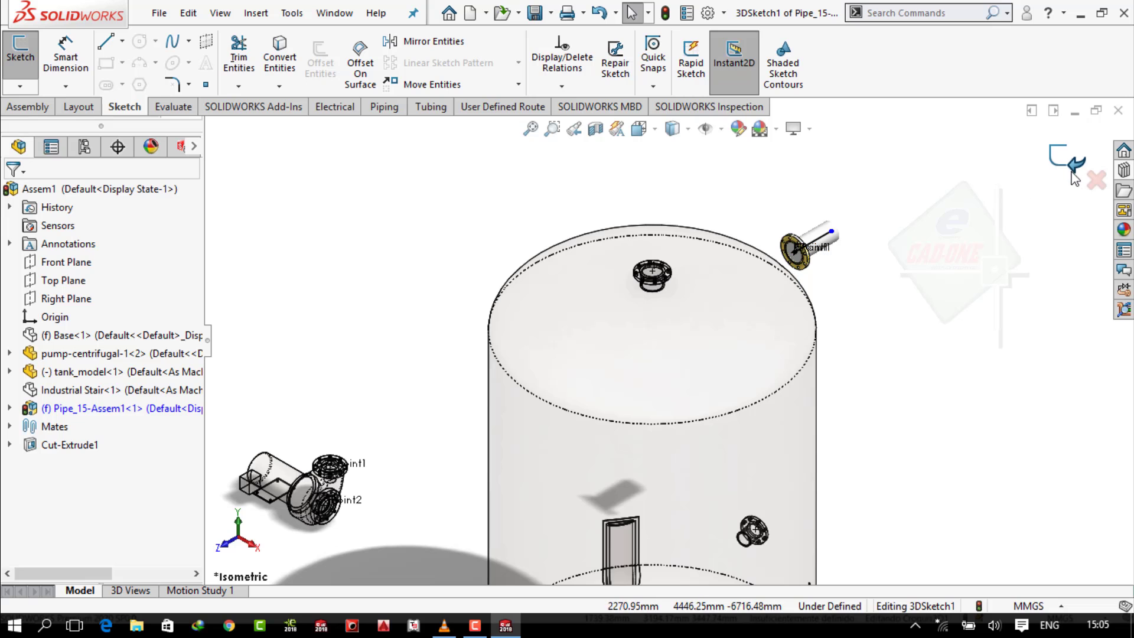
Mate the slip on weld flange's front face coincident with the tank top nozzle's flange face and finish editing the pipe assembly.
scroll(800, 251, "down", 5)
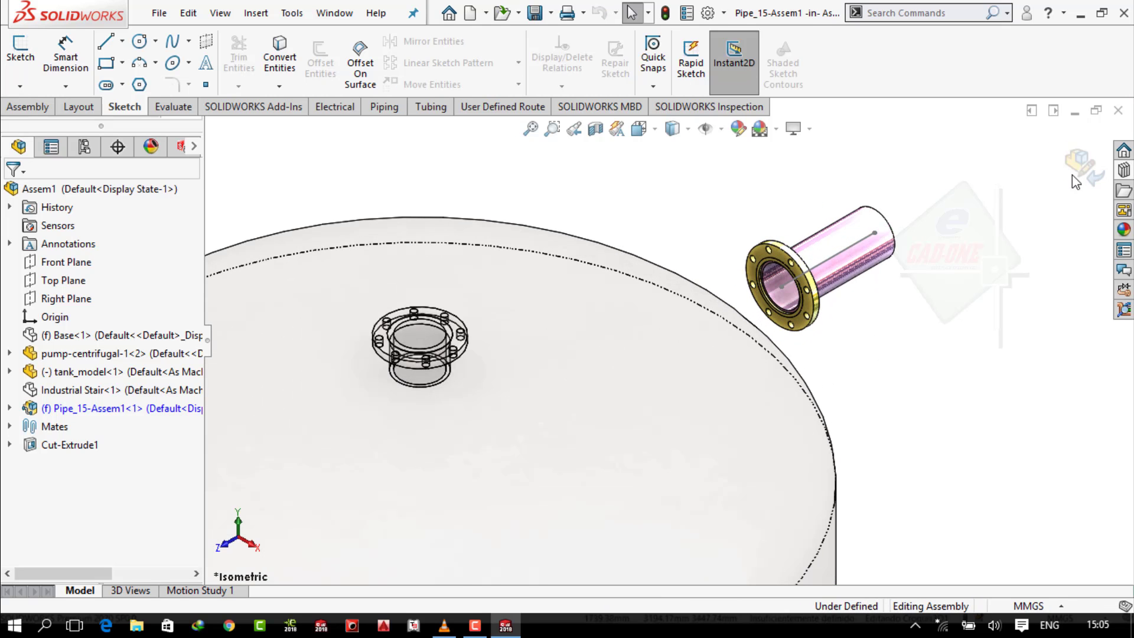
scroll(770, 300, "down", 6)
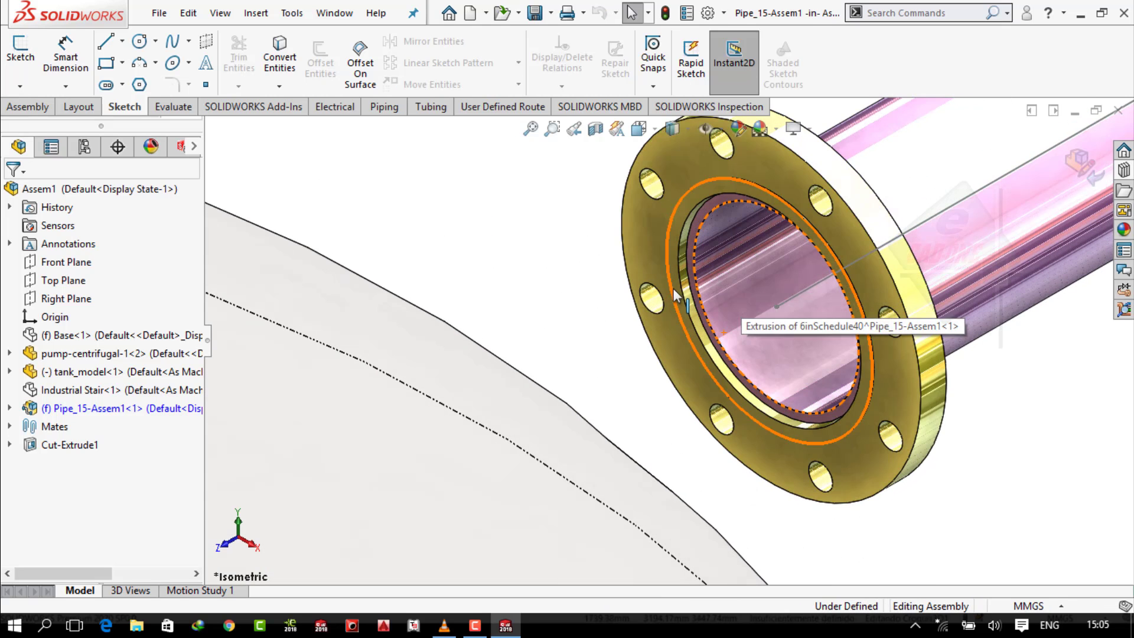
left_click(675, 268)
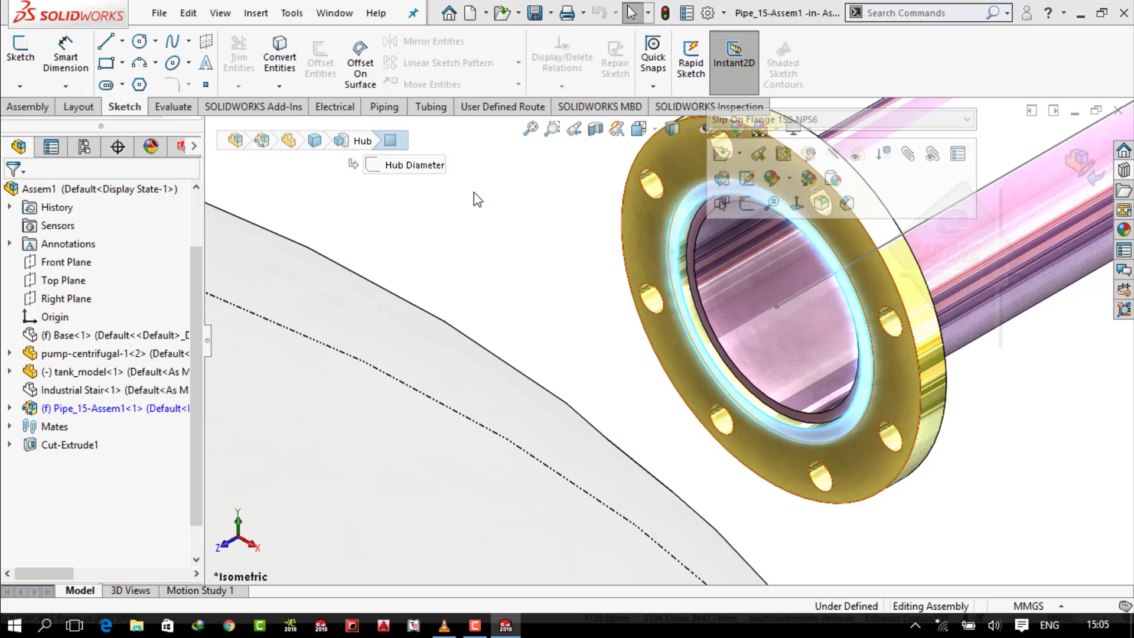
left_click(28, 106)
scroll(533, 265, "up", 3)
scroll(367, 328, "up", 1)
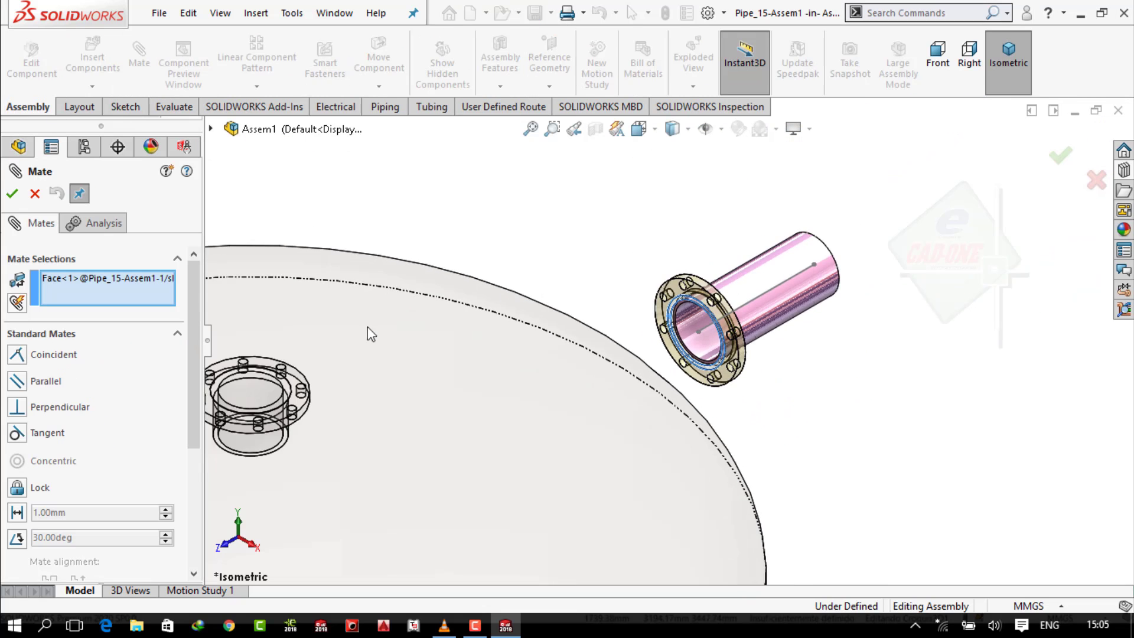
scroll(301, 372, "down", 5)
left_click(301, 372)
left_click(602, 327)
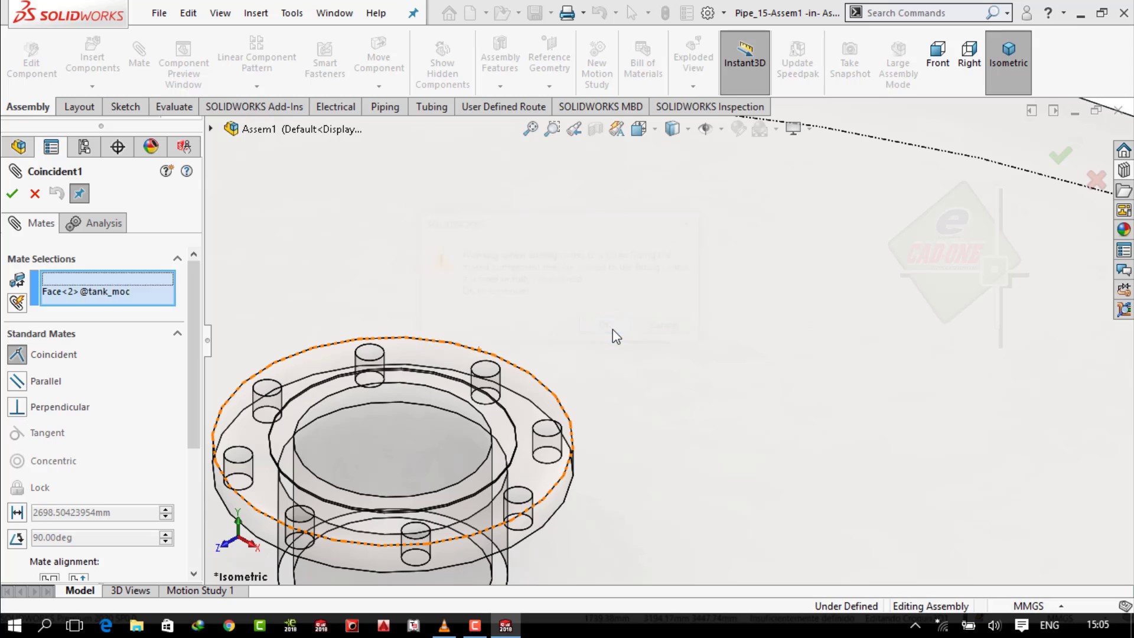
left_click(781, 305)
scroll(698, 337, "up", 5)
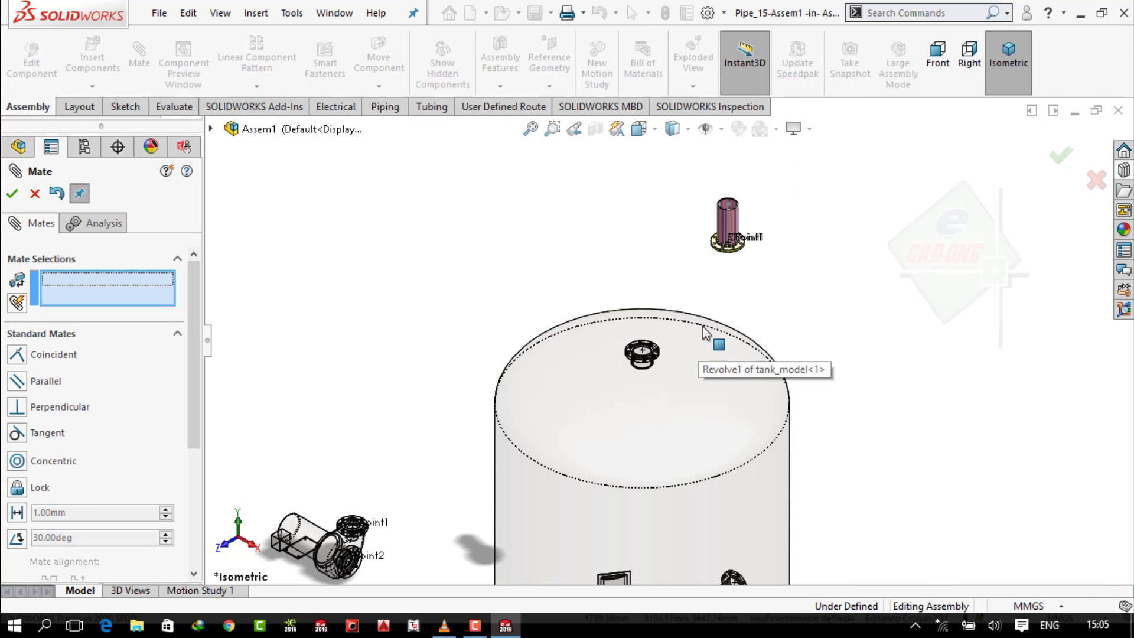
key("Escape")
left_click(1083, 167)
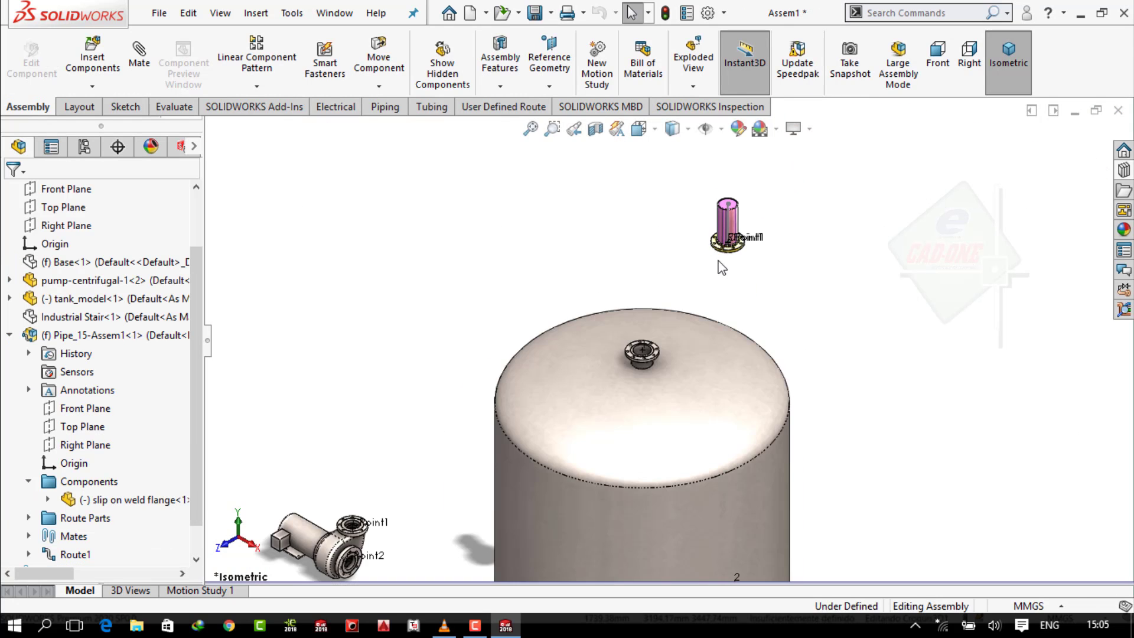
Mate the slip on weld flange's bore concentric with the cylindrical face of the tank's top nozzle.
middle_click_drag(806, 264, 728, 253)
scroll(727, 253, "down", 8)
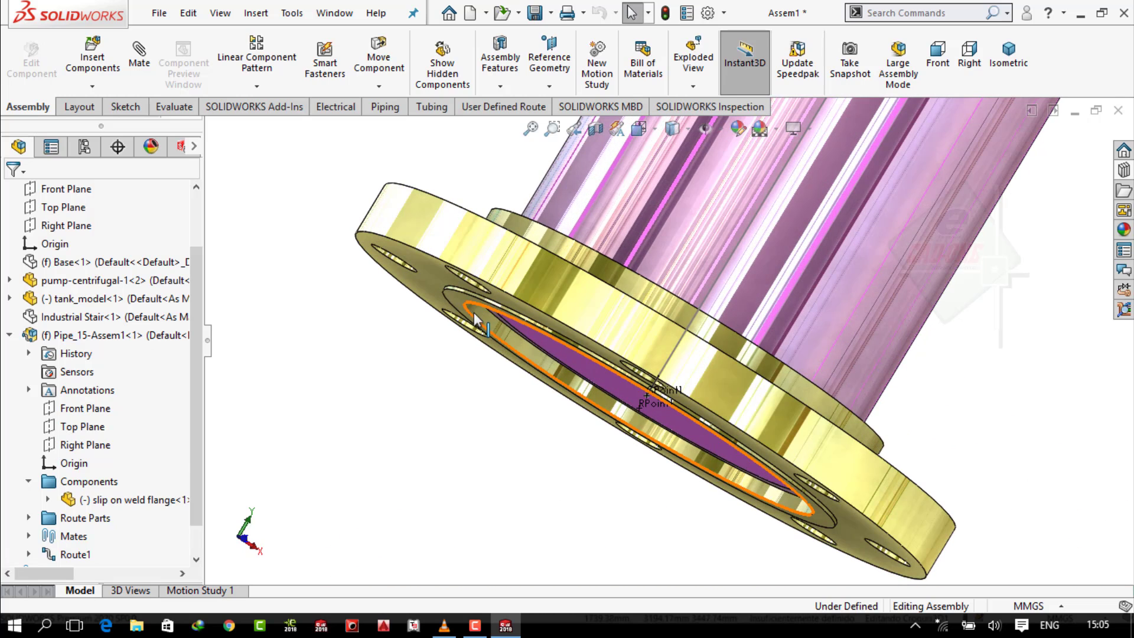
left_click(637, 407)
left_click(139, 65)
scroll(843, 504, "up", 6)
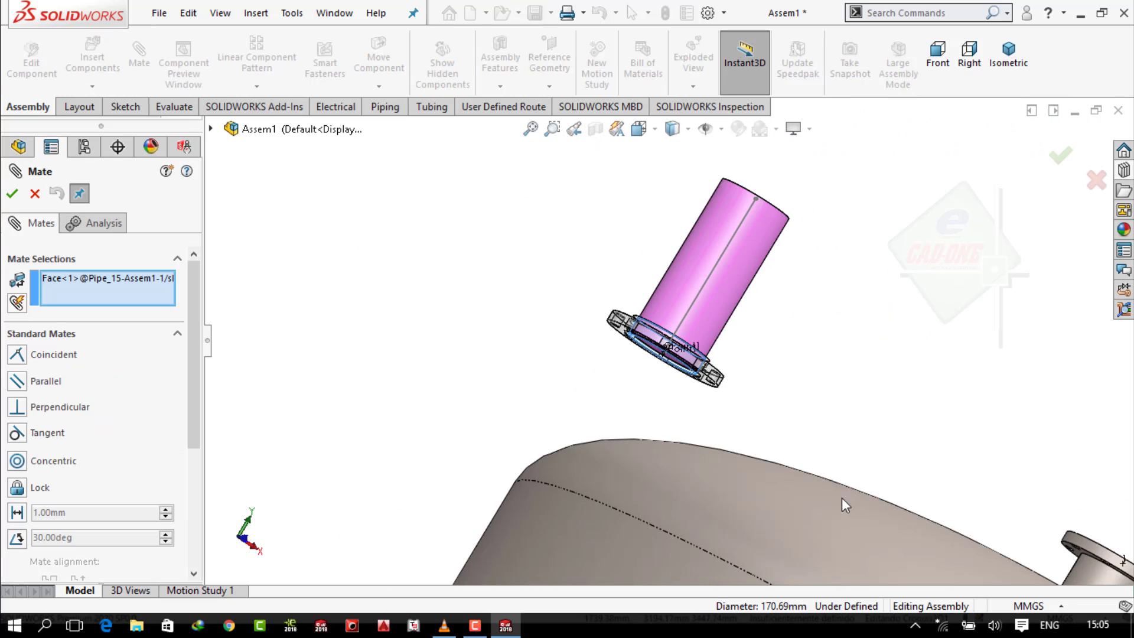
scroll(888, 442, "down", 5)
left_click(724, 354)
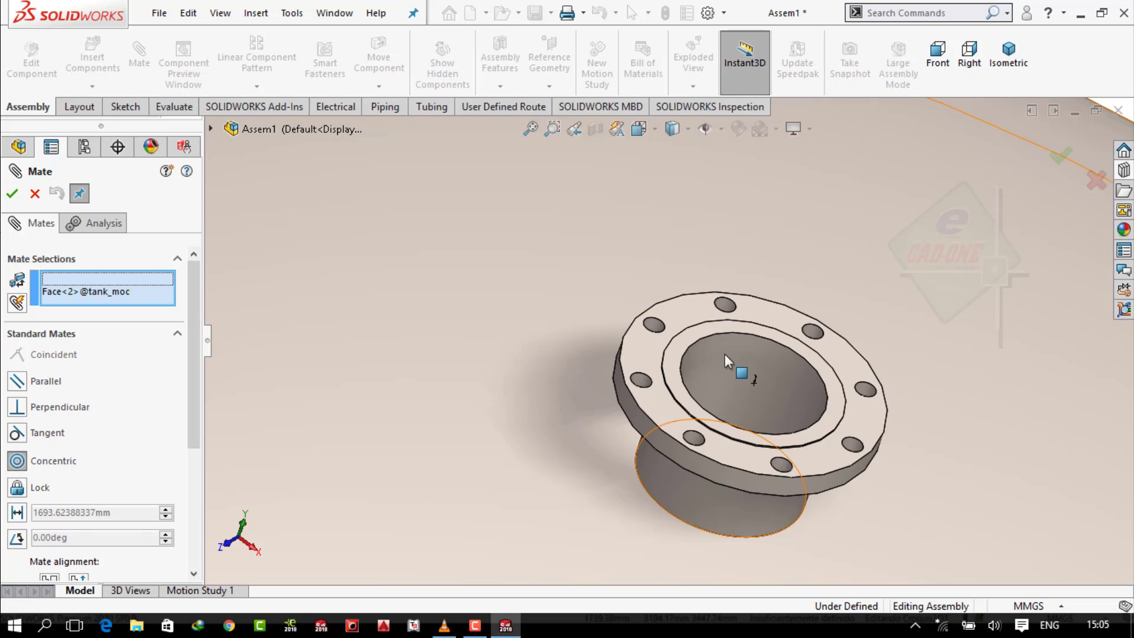
scroll(725, 354, "up", 5)
left_click(529, 406)
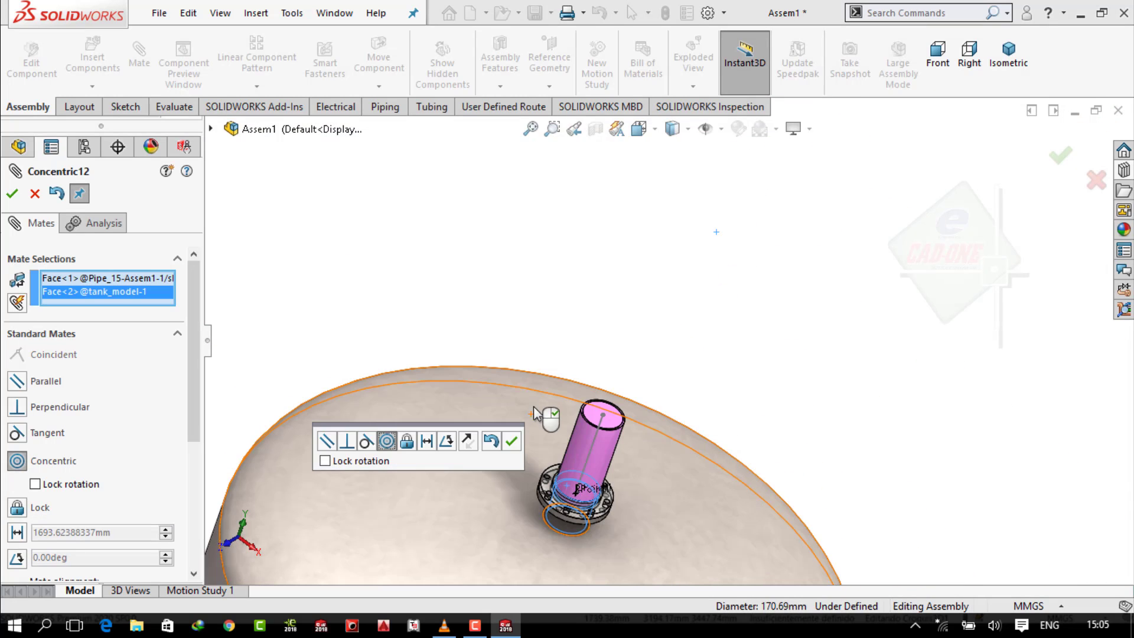
left_click(511, 439)
left_click(12, 193)
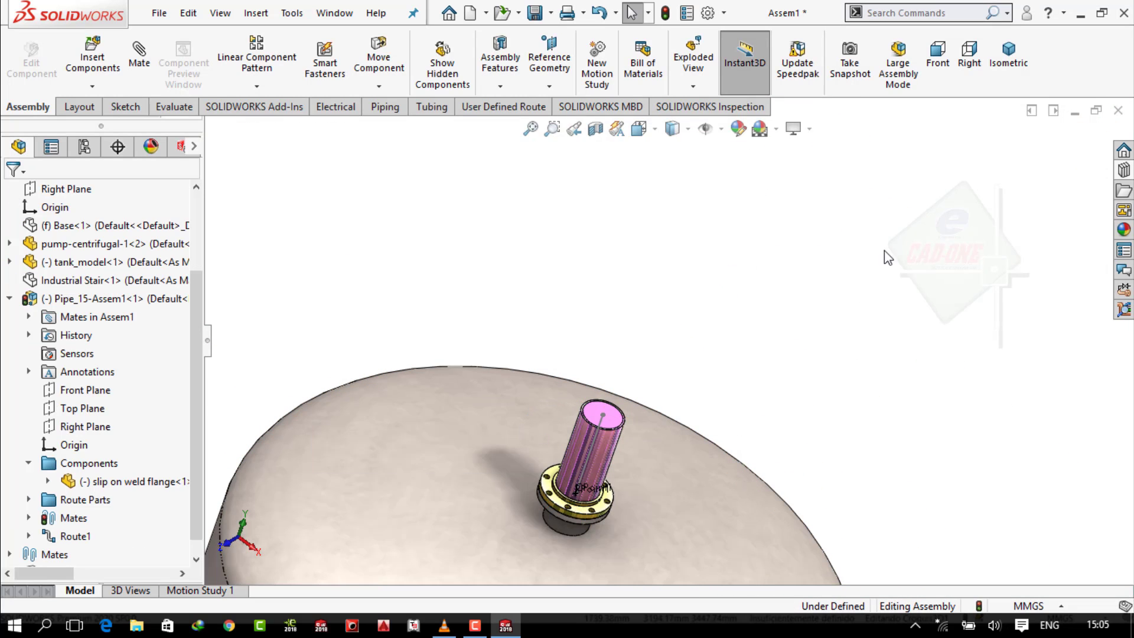
Open the route of the Pipe_15-Assem1 subassembly on the tank's top nozzle for editing.
left_click(1008, 54)
scroll(714, 307, "down", 5)
left_click(711, 317)
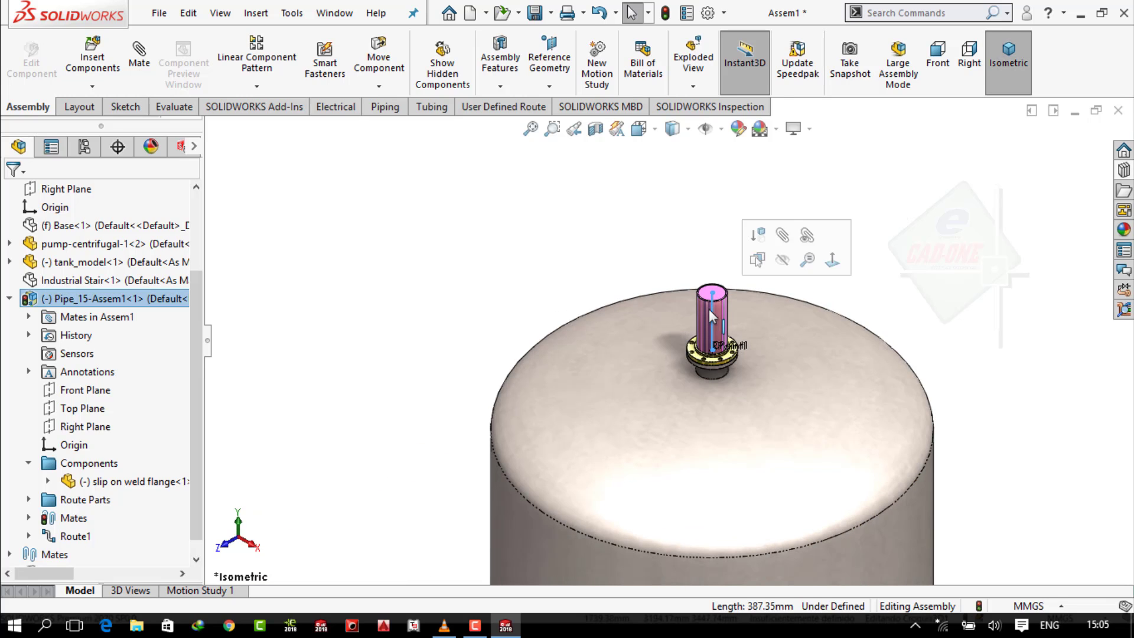
right_click(715, 318)
left_click(768, 411)
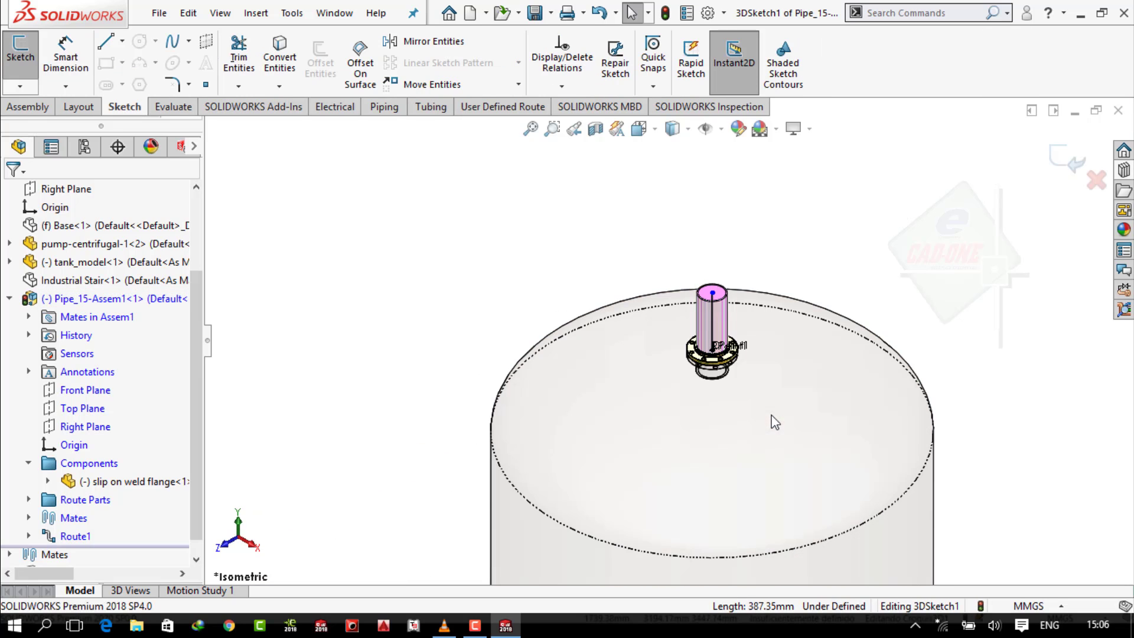
left_click(9, 299)
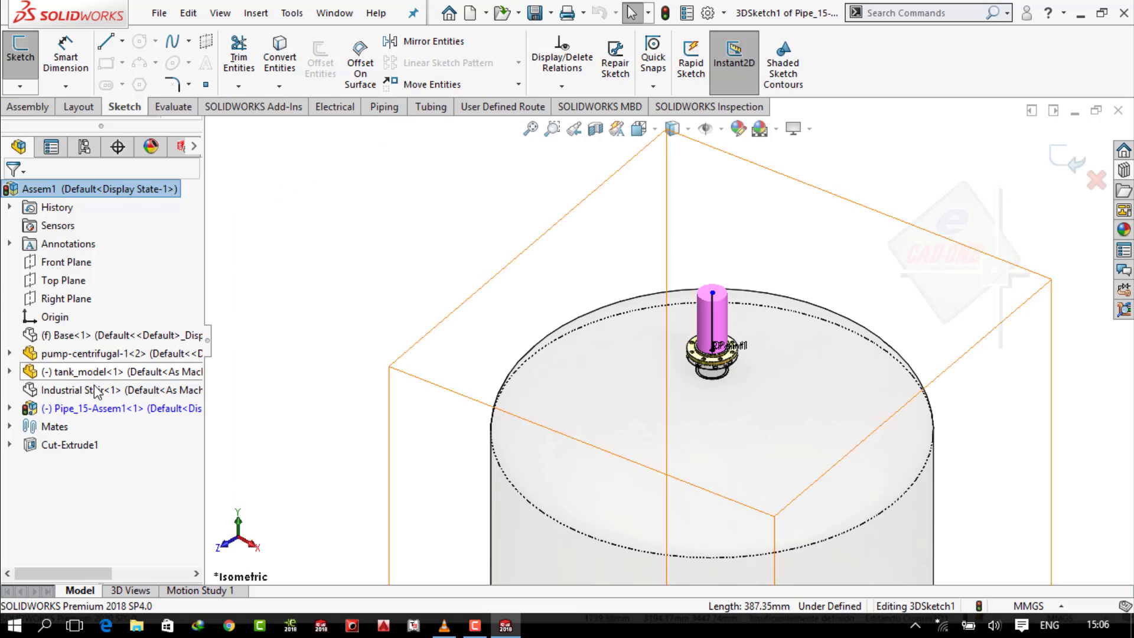
right_click(89, 408)
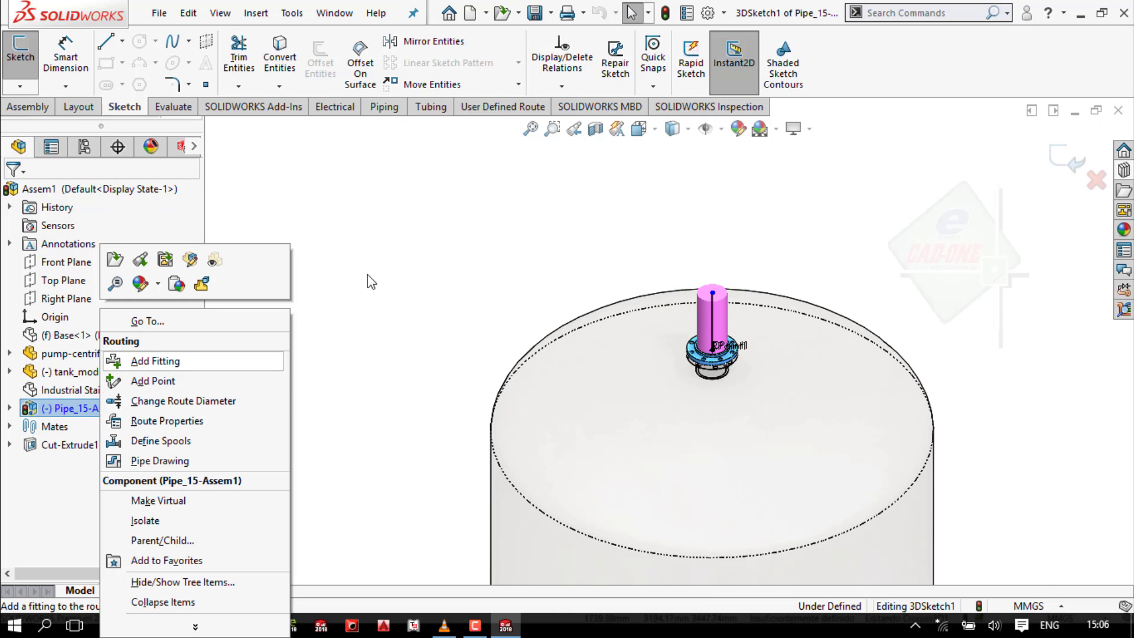
left_click(418, 275)
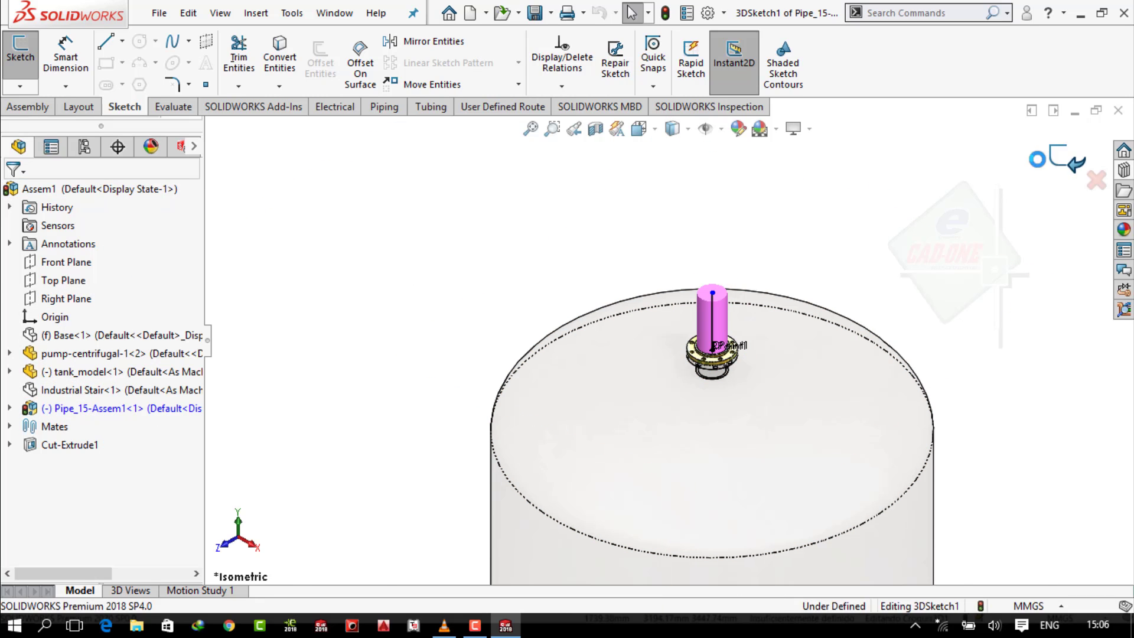
right_click(89, 407)
left_click(260, 322)
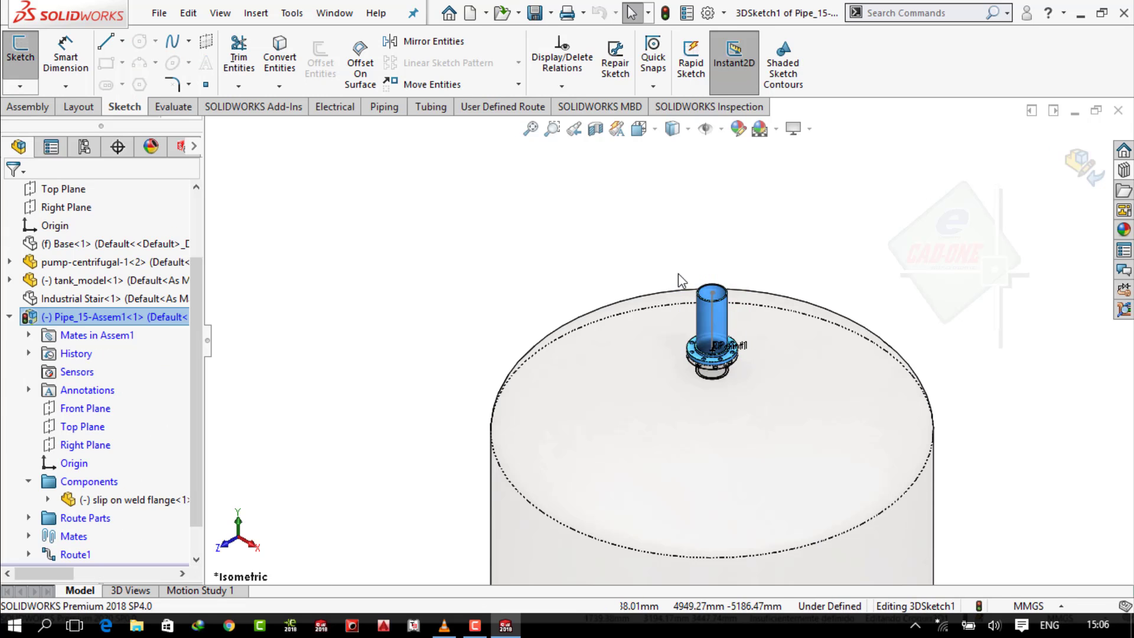
Place a Slip On Flange 150-NPS6 from the piping flanges library above the pump's discharge flange and leave the route sketch.
scroll(679, 281, "up", 4)
scroll(590, 402, "down", 8)
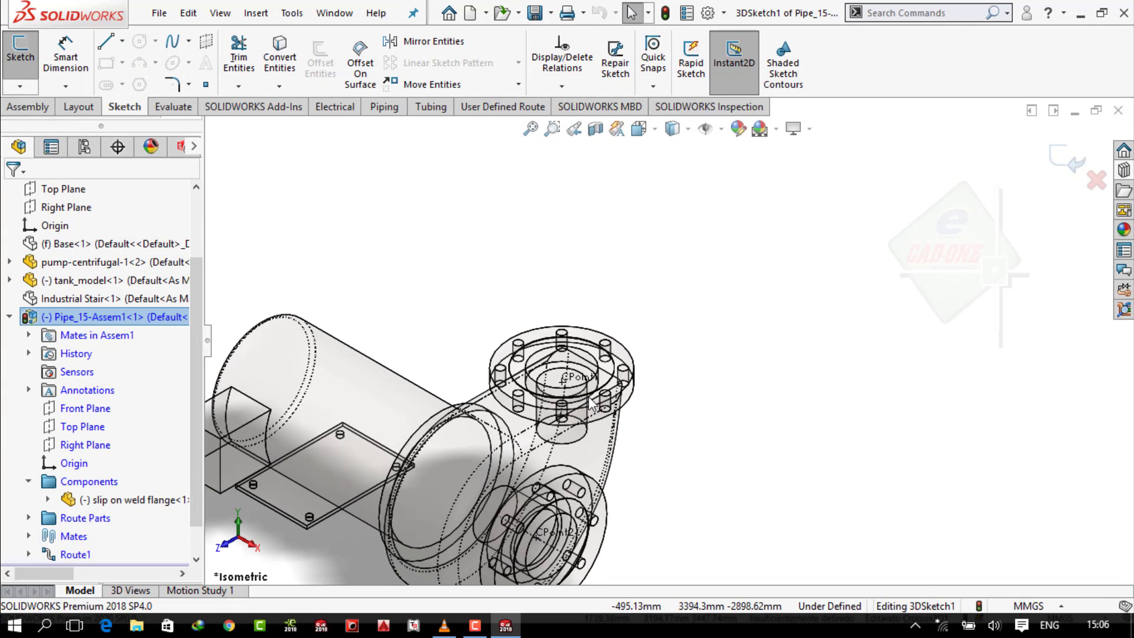
scroll(591, 402, "up", 6)
left_click(1124, 190)
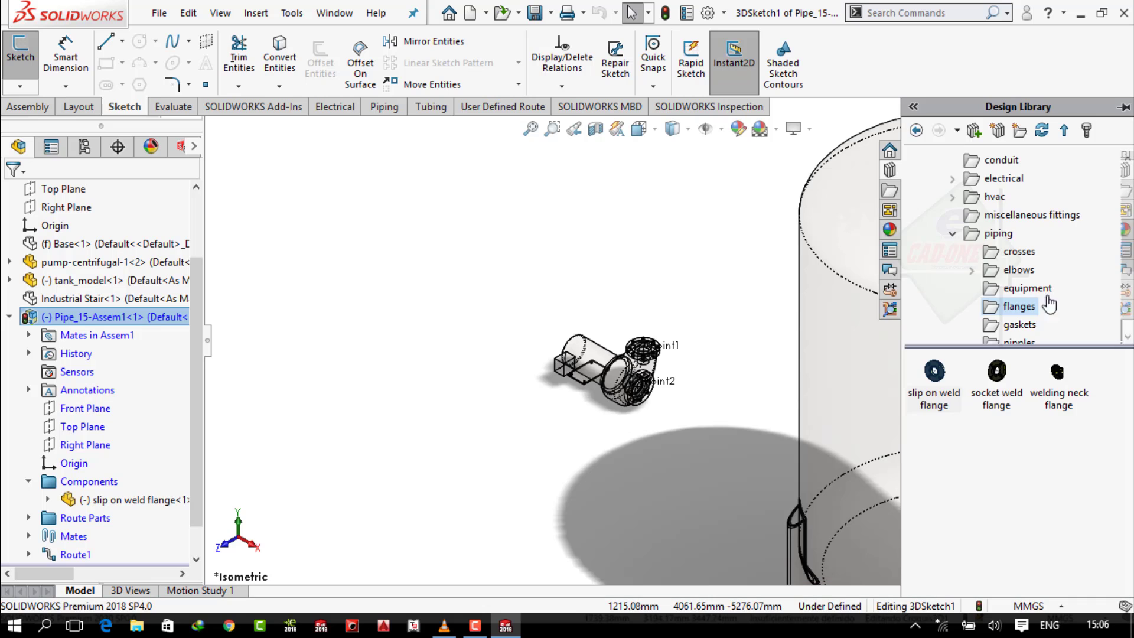
left_click_drag(943, 378, 685, 313)
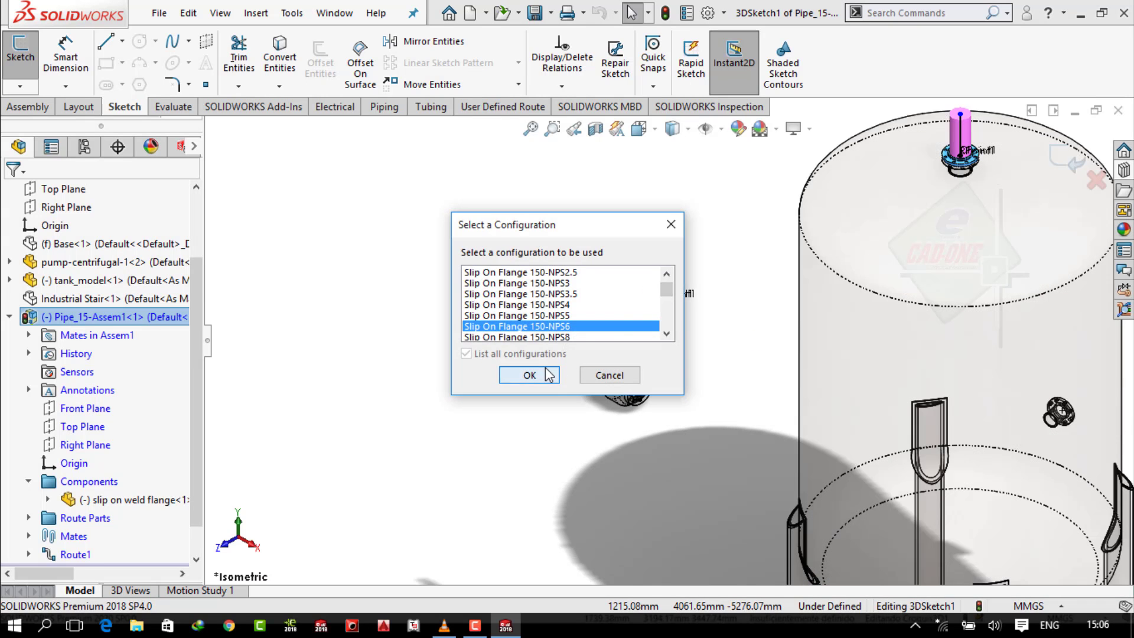
left_click(526, 372)
key("Escape")
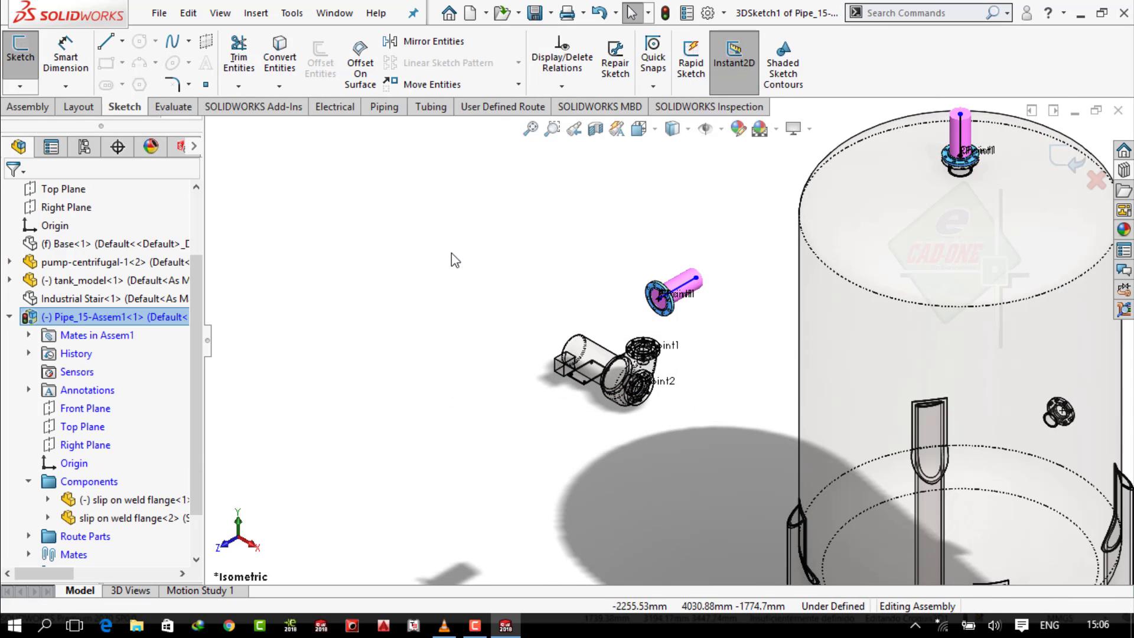
left_click(1094, 177)
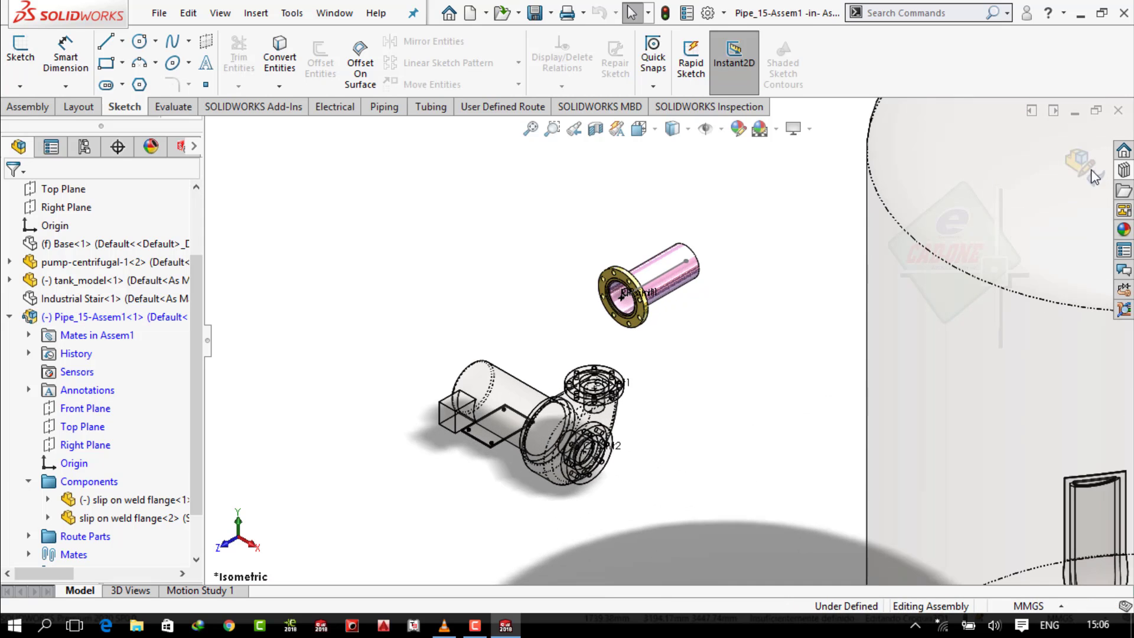
Try to mate the new flange's bore concentric with the bore of the pump's upper nozzle, then clear the mate selections.
scroll(641, 323, "down", 5)
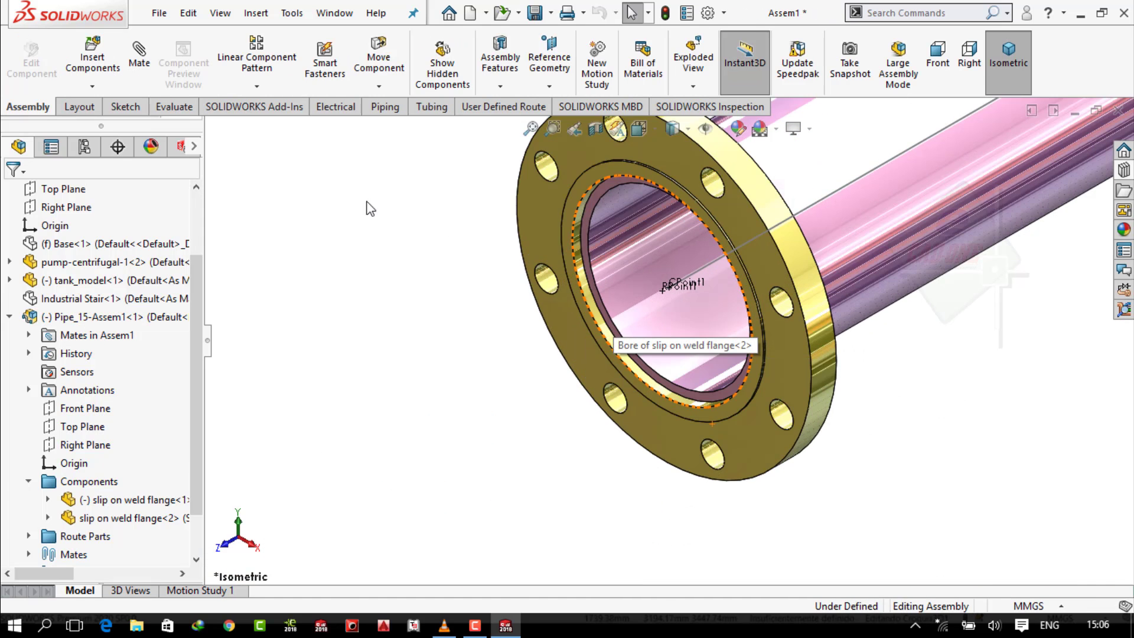
left_click(139, 59)
scroll(606, 347, "down", 3)
left_click(606, 346)
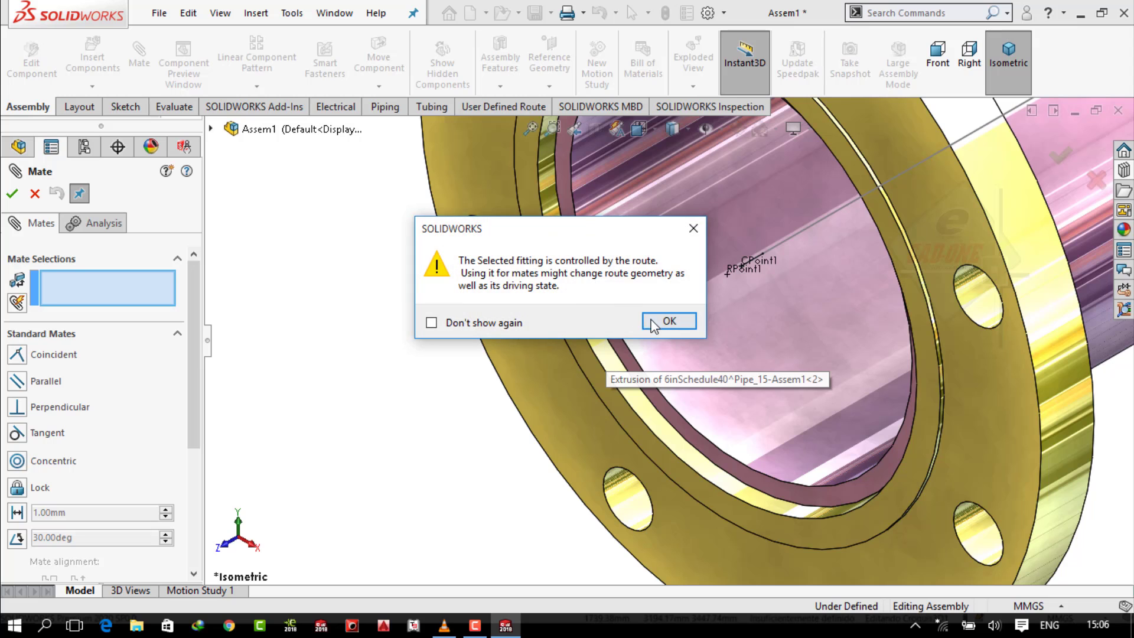
left_click(669, 320)
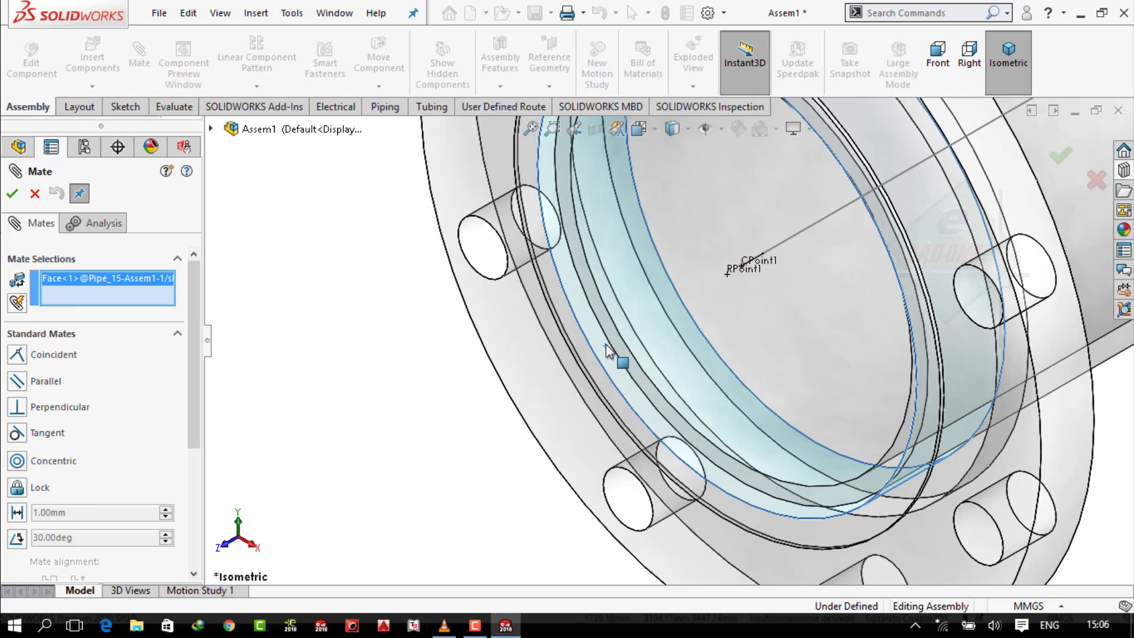
scroll(607, 348, "up", 5)
scroll(611, 501, "down", 3)
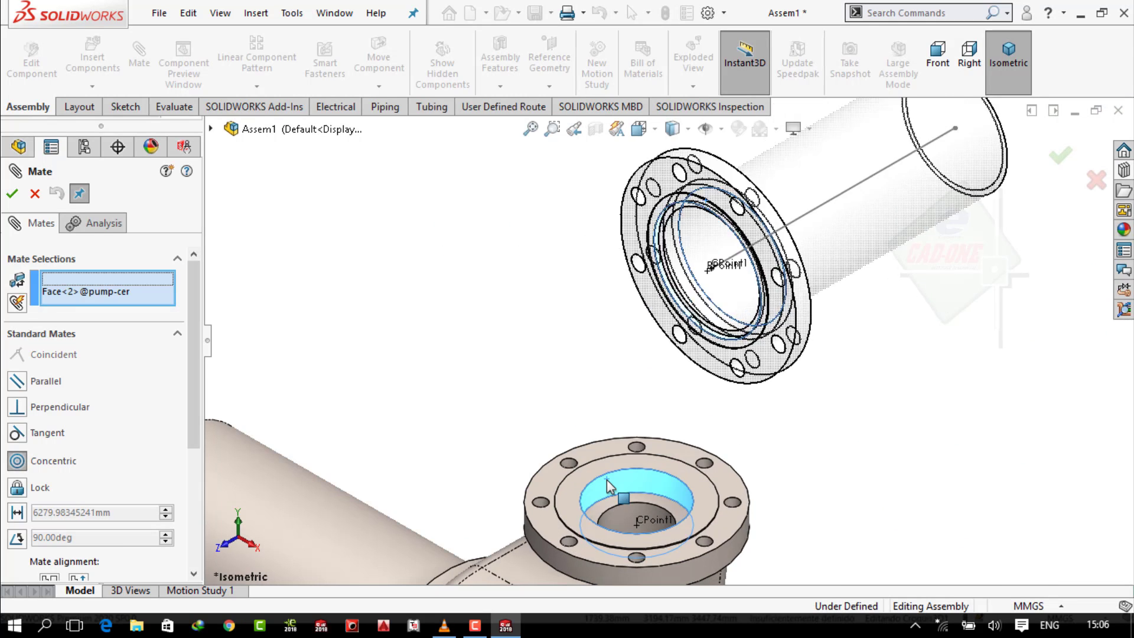
left_click(609, 481)
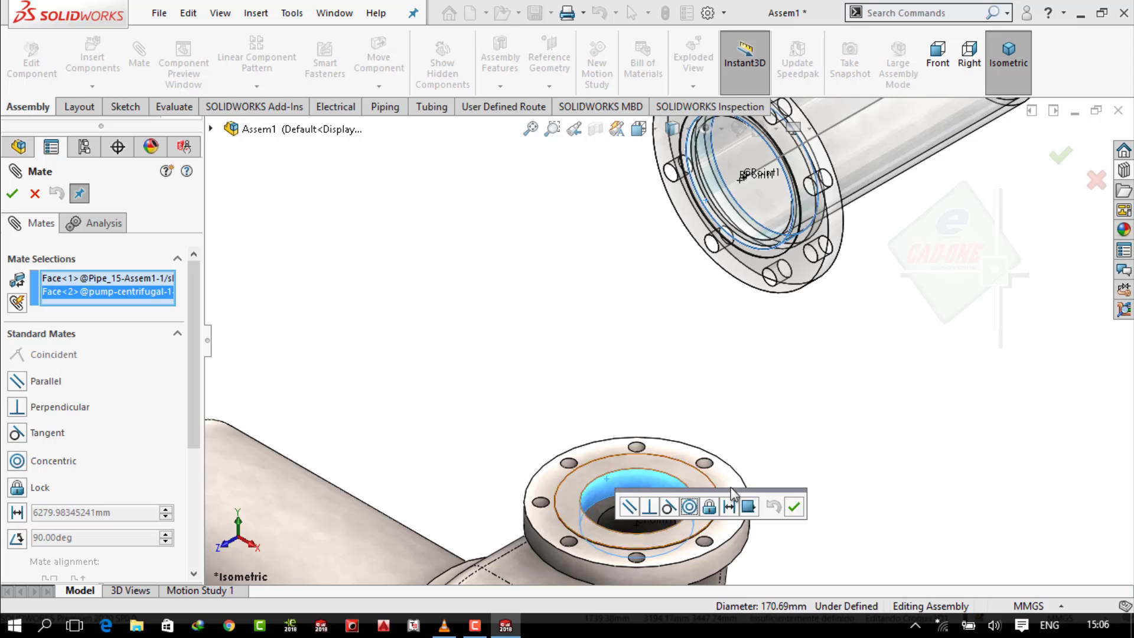
right_click(125, 285)
left_click(254, 294)
Try to mate the new flange's front face coincident with the face of the pump's upper flange.
scroll(686, 219, "down", 3)
left_click(679, 224)
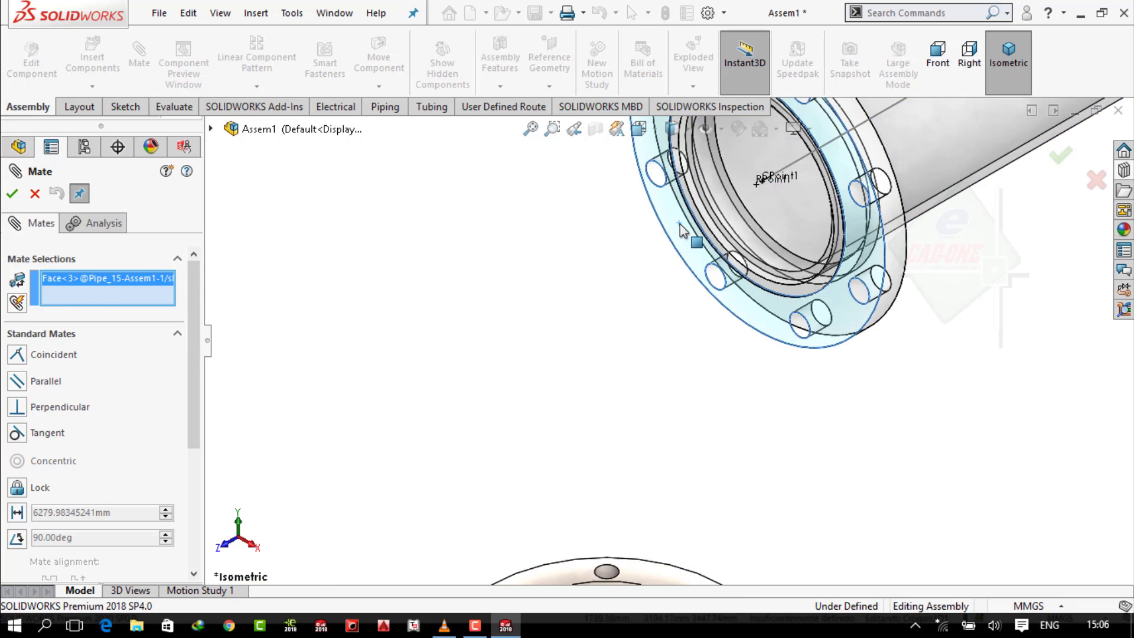
scroll(629, 417, "up", 4)
scroll(589, 430, "down", 4)
left_click(588, 430)
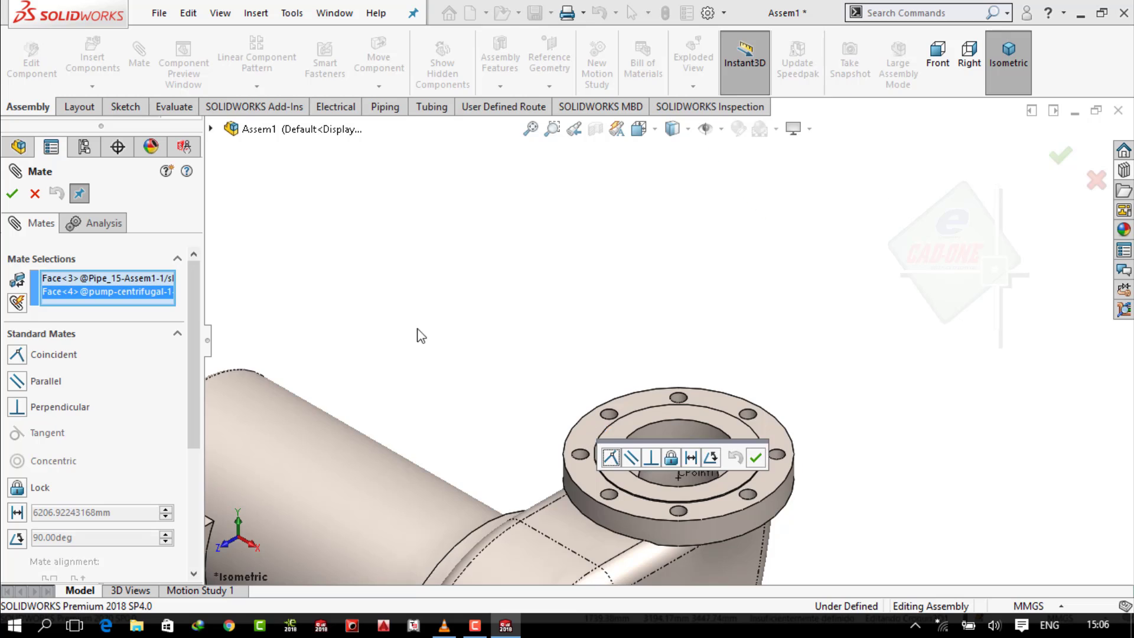
scroll(662, 342, "up", 4)
left_click(756, 458)
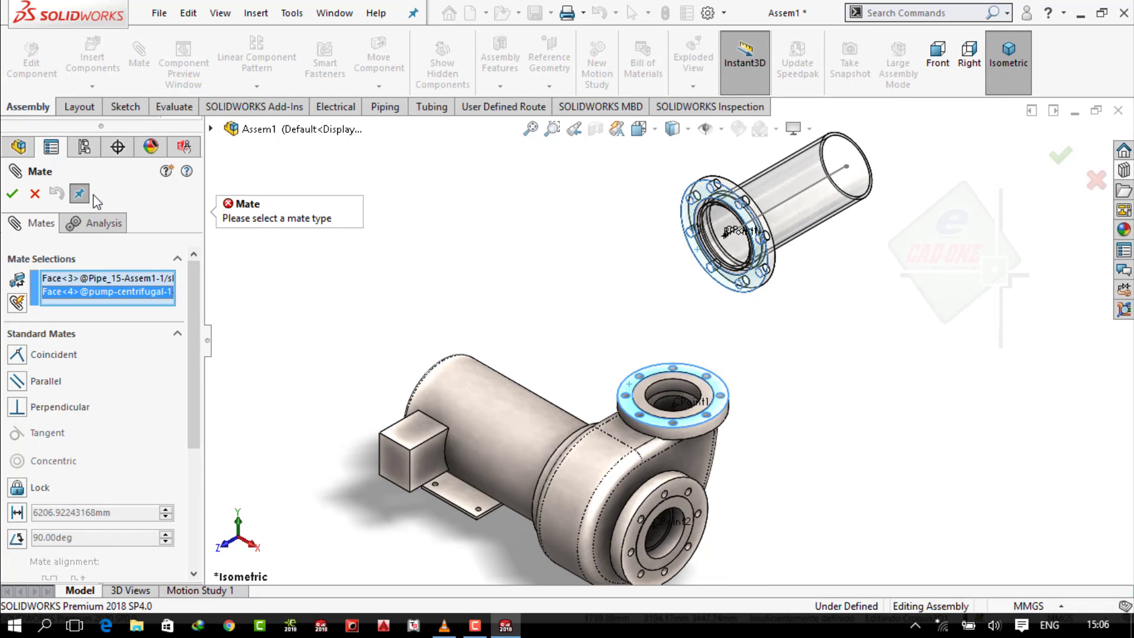
key("Escape")
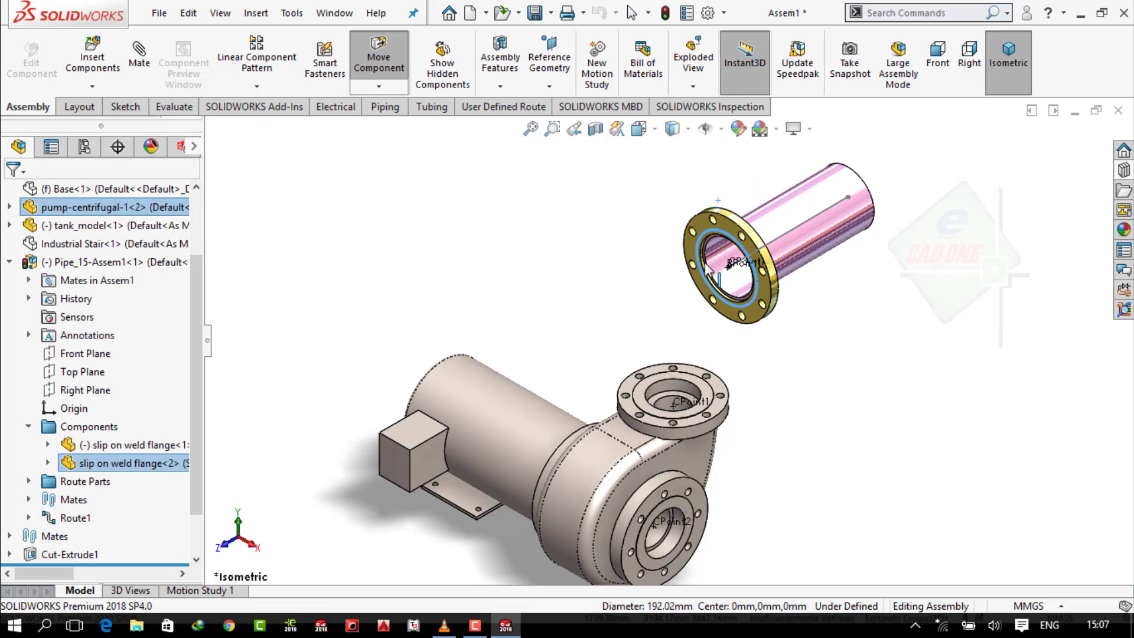
Reposition the flanged pipe beside the pump's upper flange with Rotate Component in Free Drag mode.
left_click(378, 86)
left_click(408, 126)
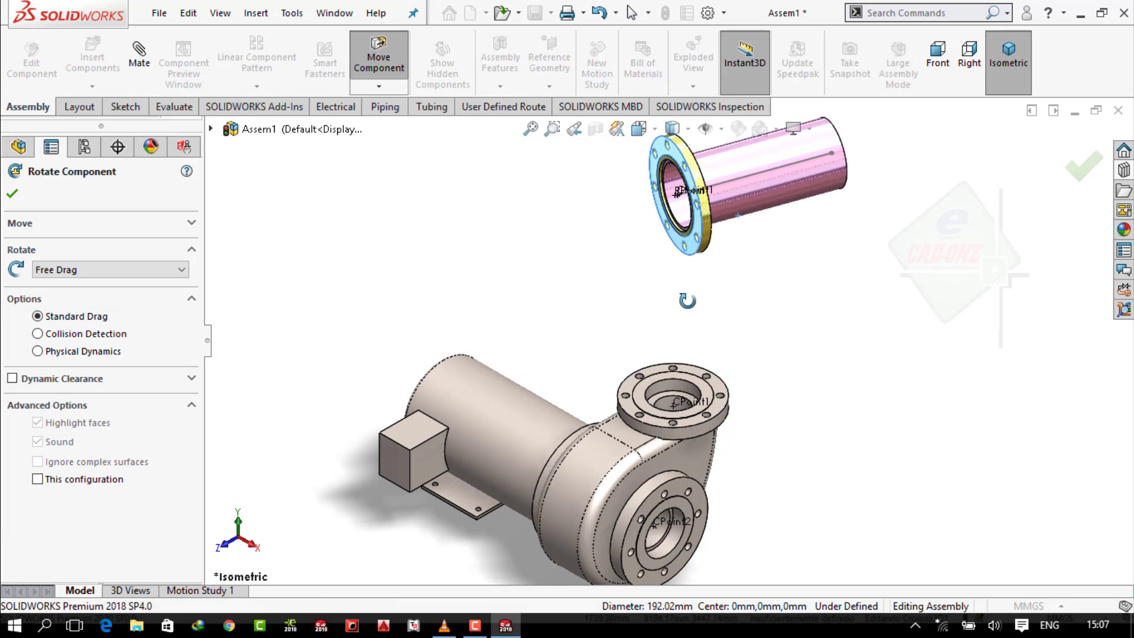
left_click_drag(660, 223, 629, 161)
left_click(11, 194)
Inspect the Concentric12 mate of the tank among the assembly's mates.
scroll(131, 531, "down", 10)
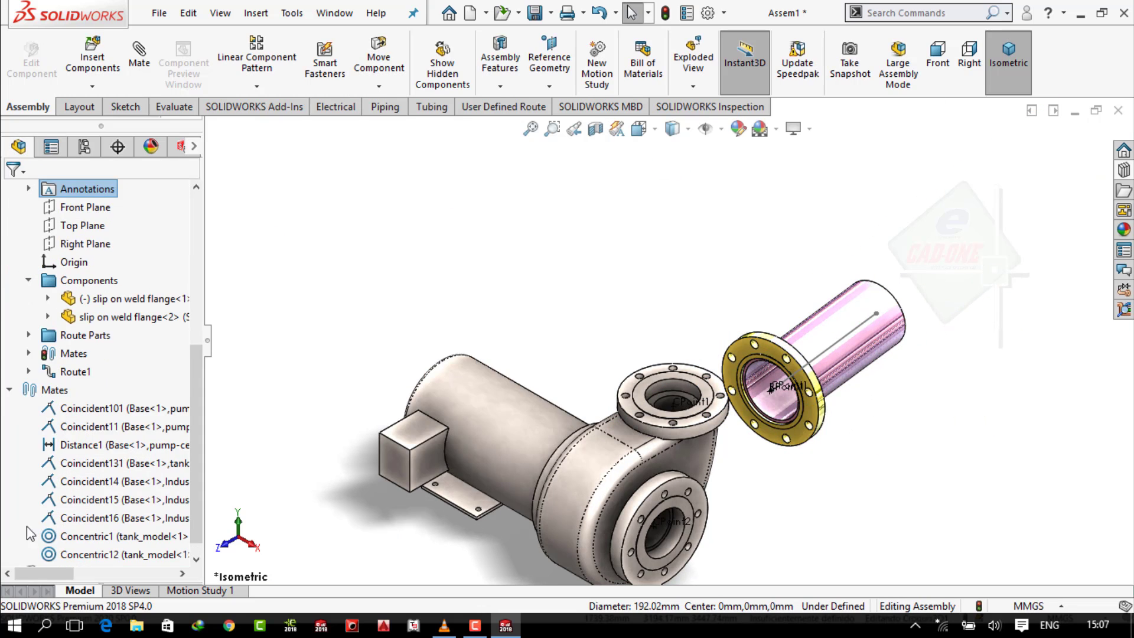
left_click(131, 536)
scroll(561, 427, "up", 5)
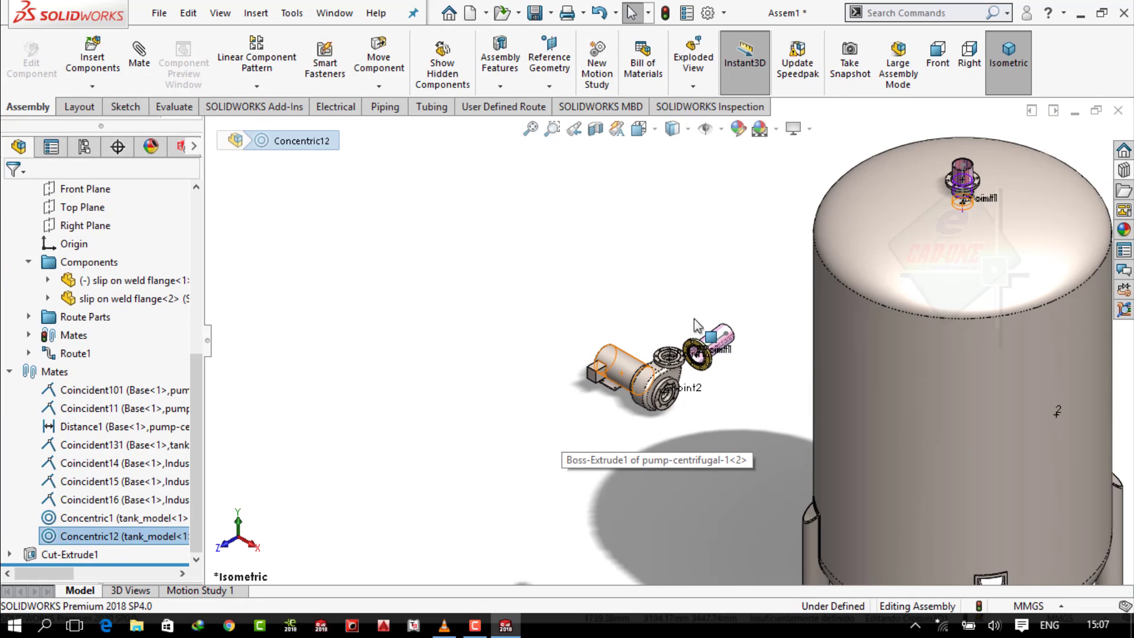
Open the flanged pipe's route for editing at the pump, then exit its 3D sketch to work in the pipe subassembly.
scroll(728, 337, "down", 5)
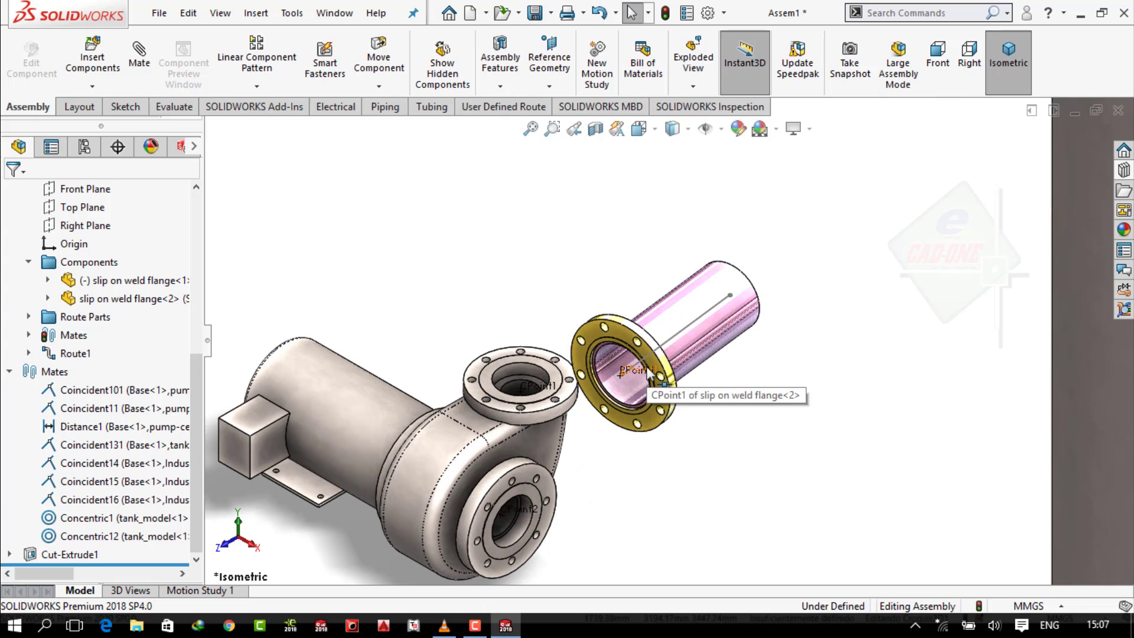
left_click(737, 319)
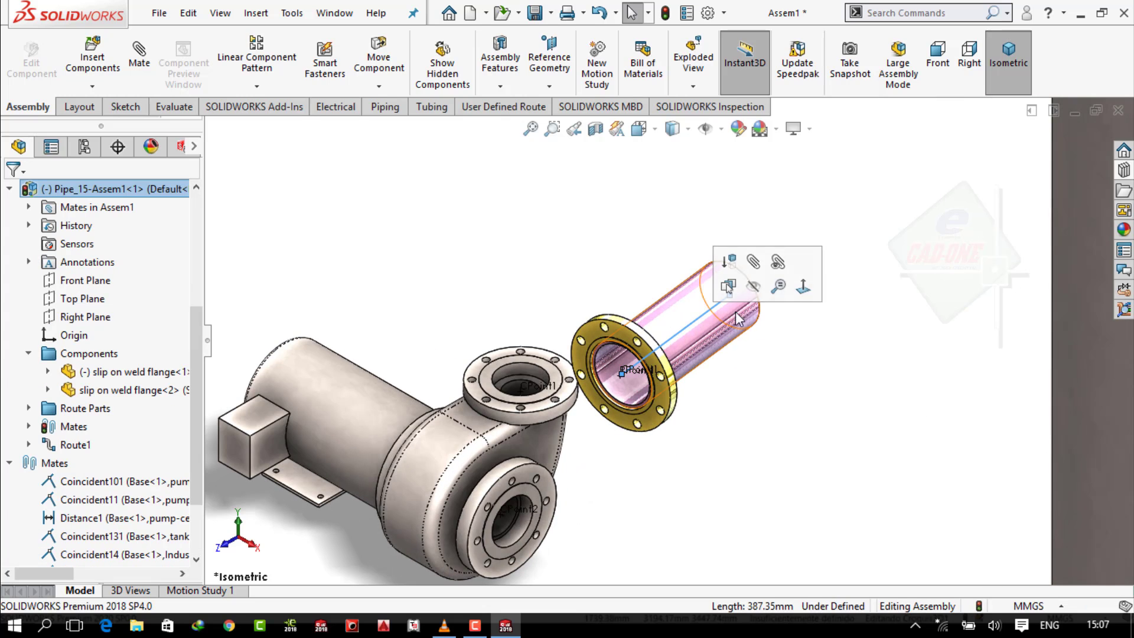
right_click(670, 341)
left_click(709, 461)
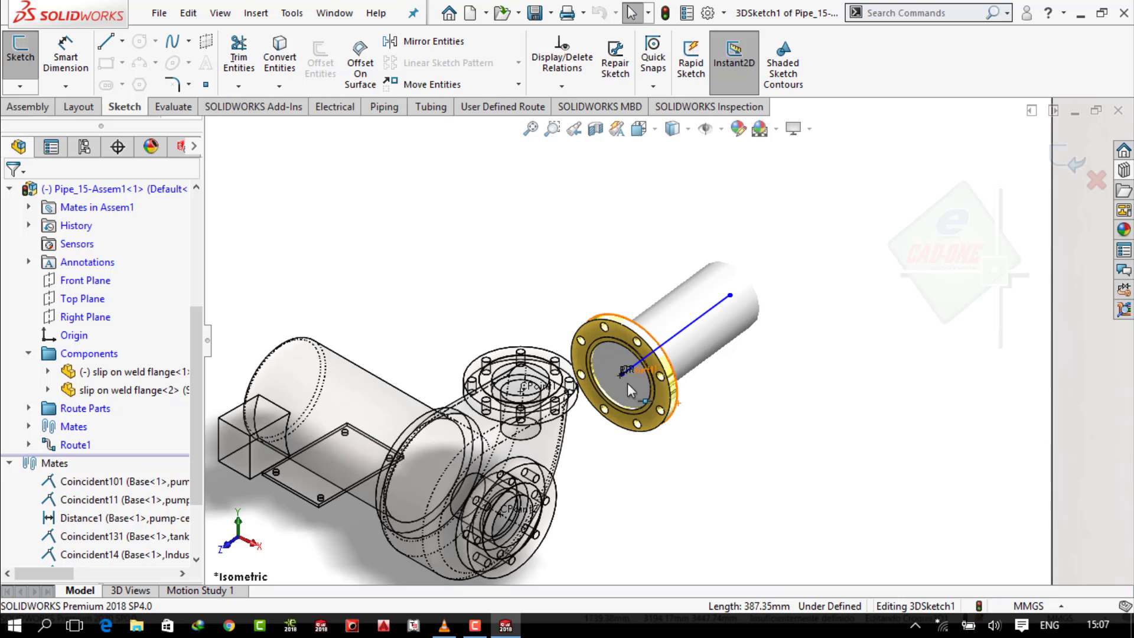
left_click(1067, 158)
left_click(29, 107)
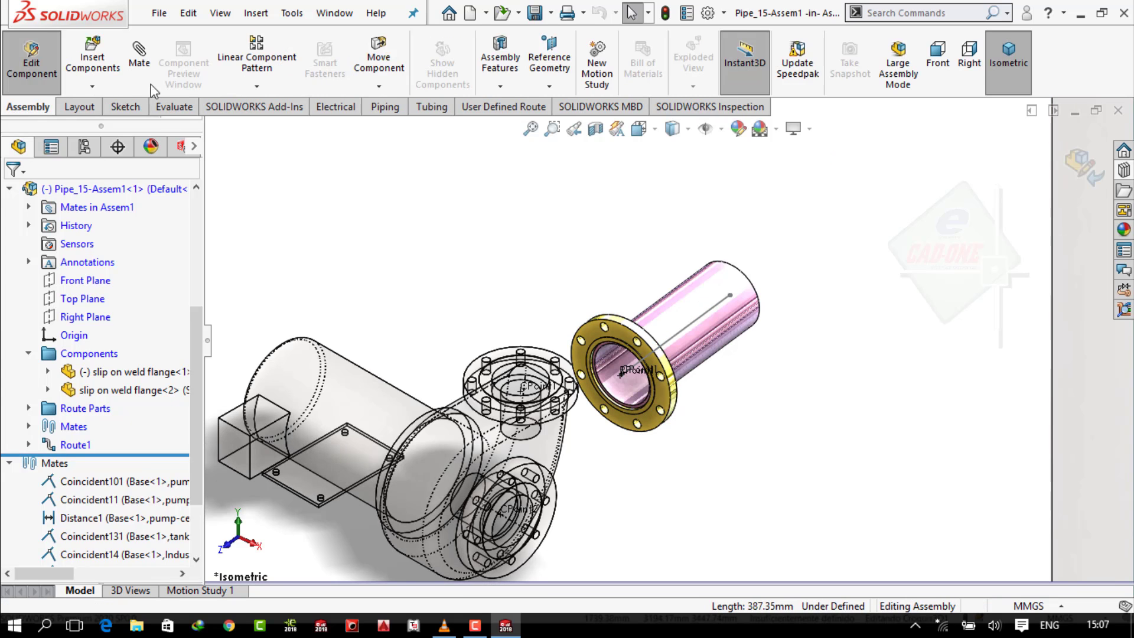
Mate the loose pipe flange's front face coincident with the top face of the pump's upper flange.
left_click(142, 56)
scroll(589, 378, "down", 10)
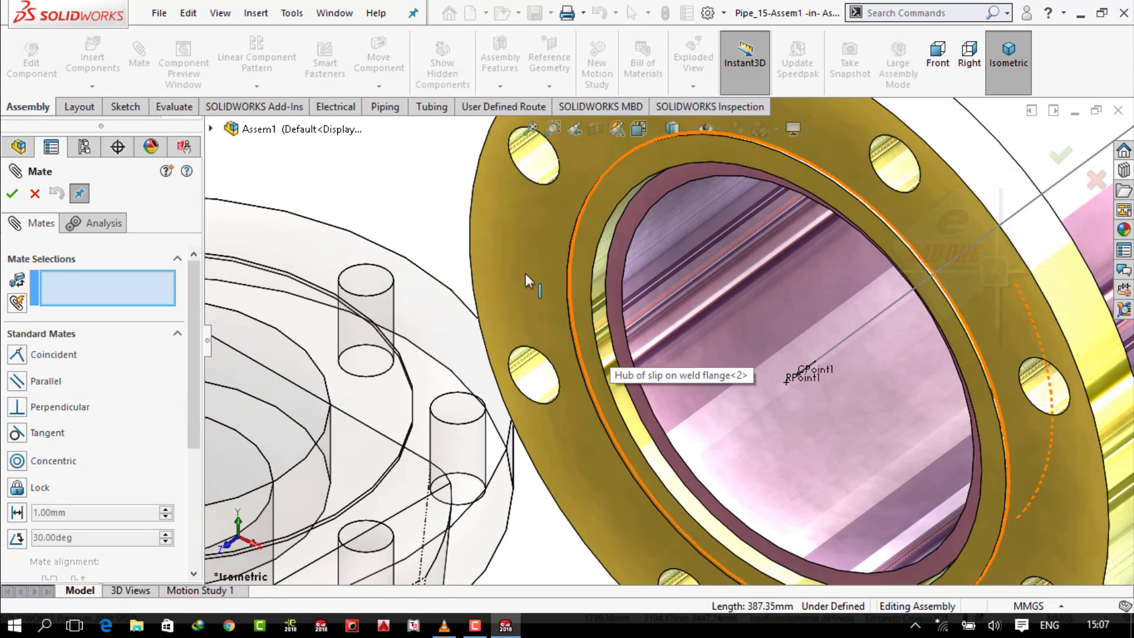
left_click(451, 311)
left_click(603, 327)
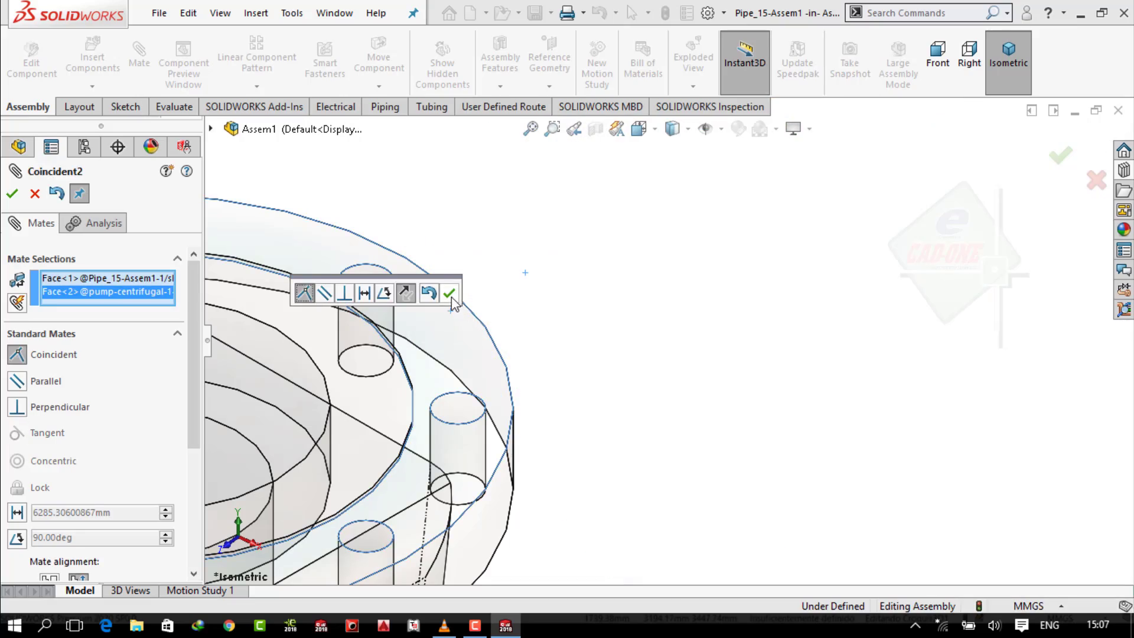
left_click(449, 293)
Mate the pipe flange's bore concentric with the bore of the pump's upper nozzle and finish mating.
scroll(608, 380, "up", 8)
scroll(579, 366, "down", 8)
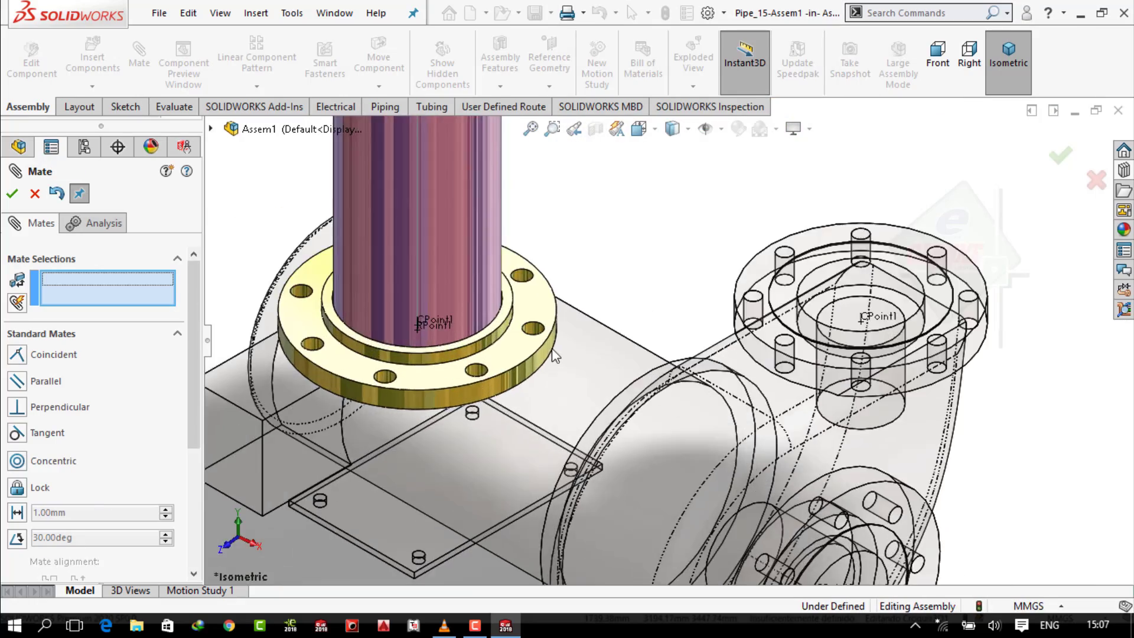
scroll(554, 355, "down", 8)
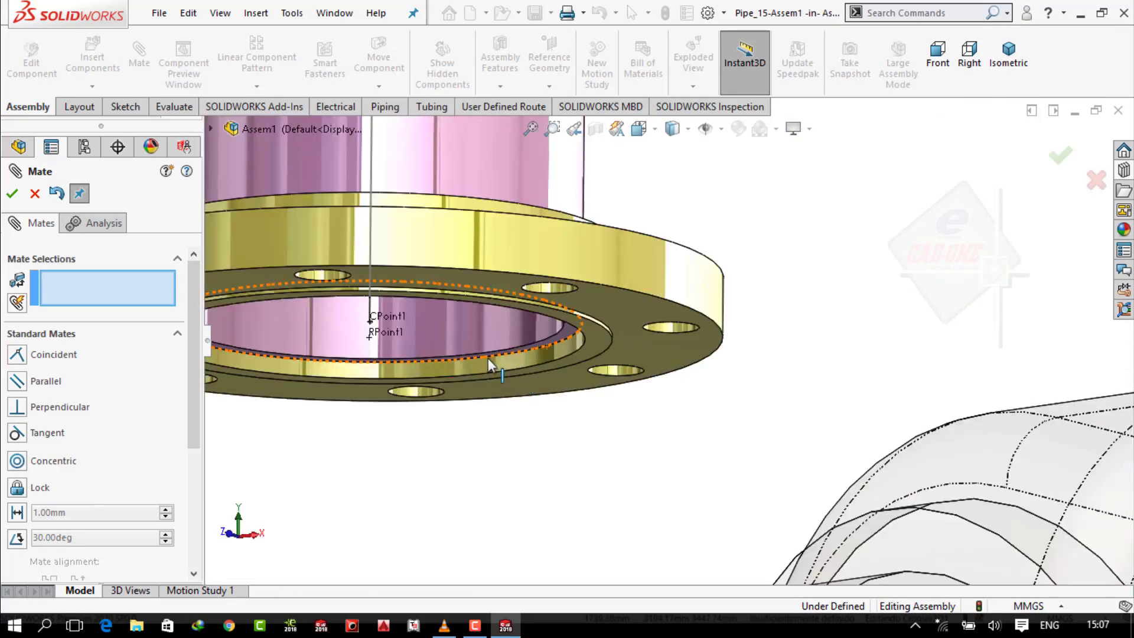
left_click(527, 358)
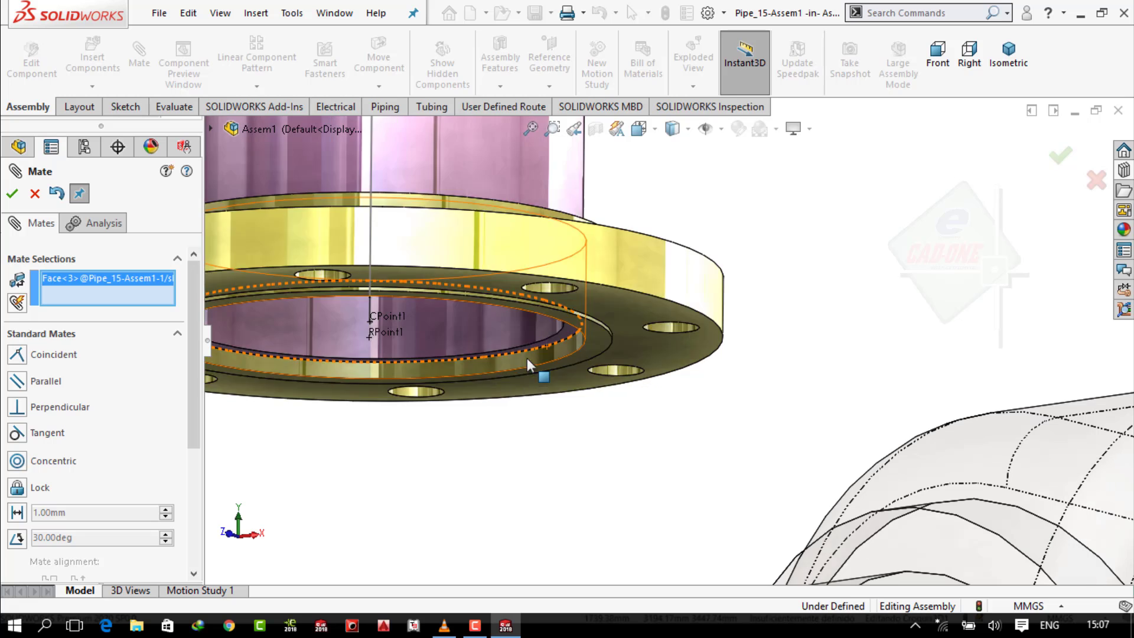
scroll(527, 358, "up", 6)
scroll(1007, 373, "down", 5)
left_click(804, 318)
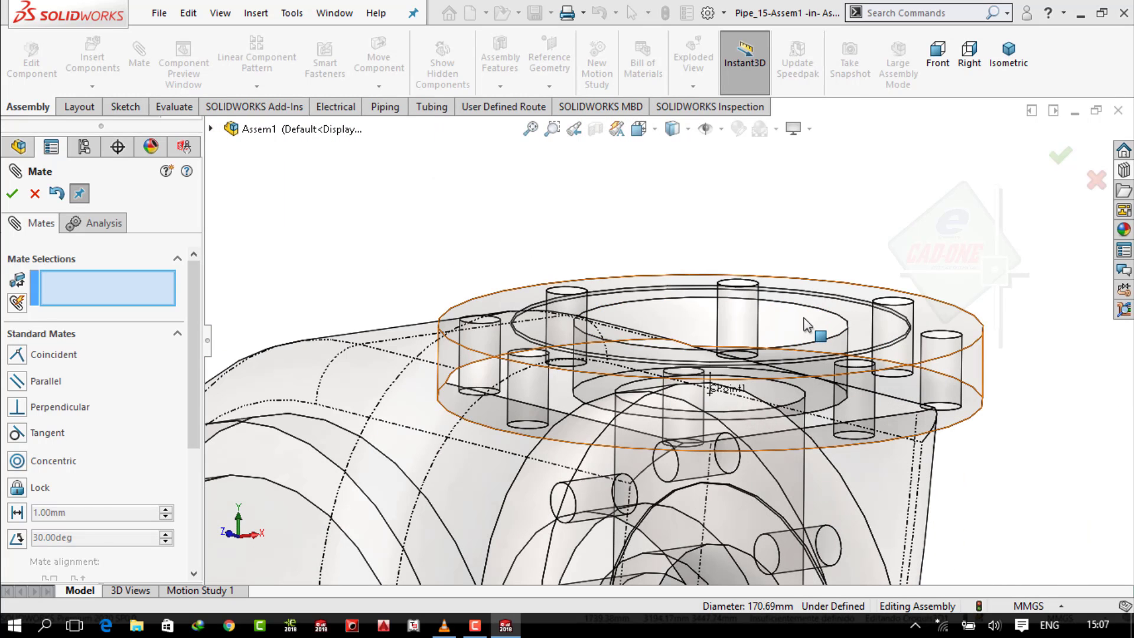
left_click(614, 331)
left_click(805, 301)
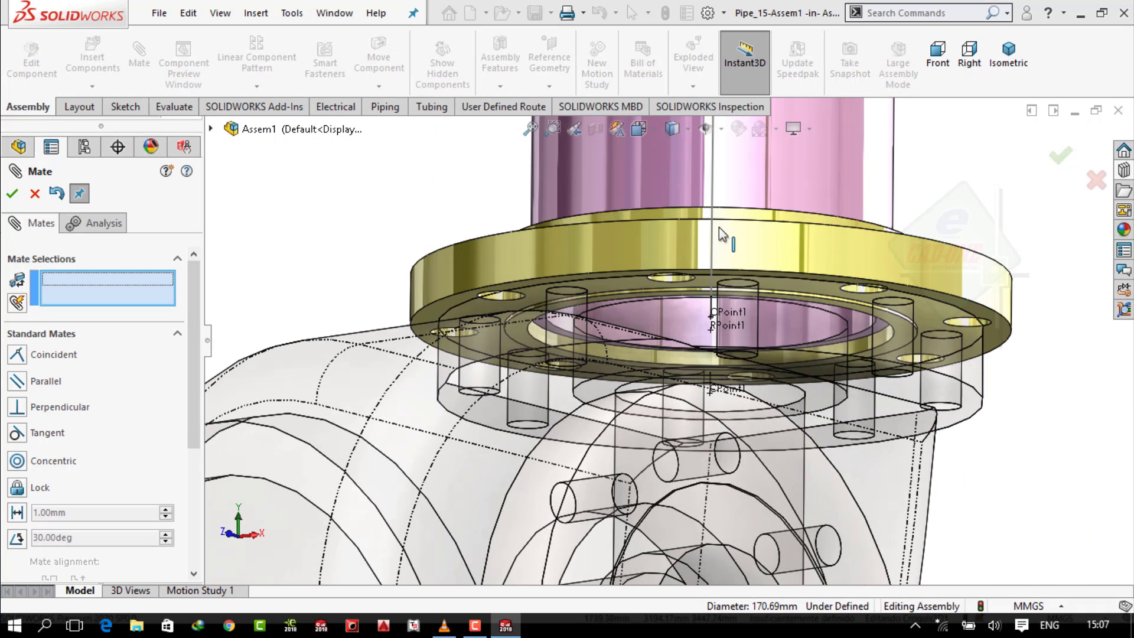
left_click(12, 193)
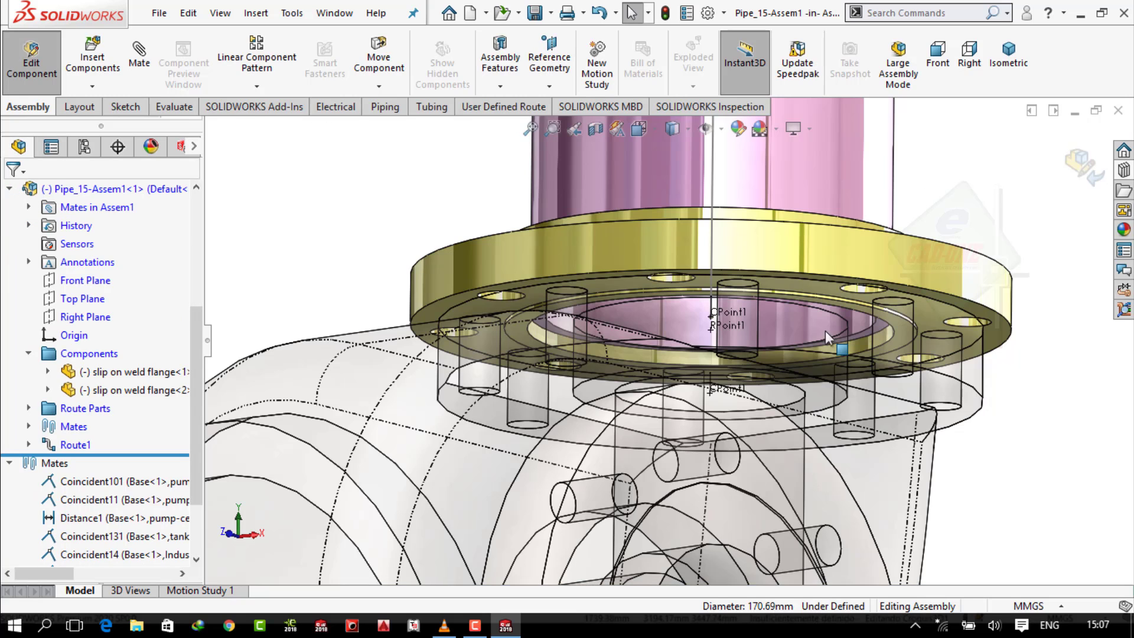
Check the flanged pipe on the tank's top nozzle, finish editing the pipe subassembly and return to the main assembly.
scroll(785, 355, "up", 15)
middle_click_drag(772, 257, 779, 307)
scroll(773, 139, "down", 10)
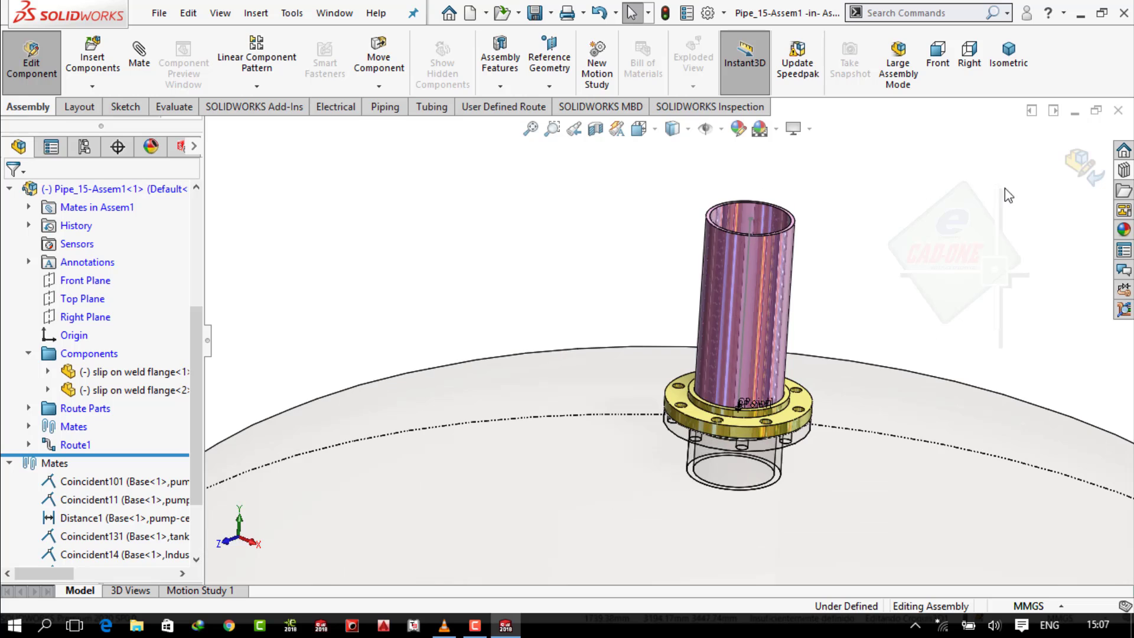
scroll(833, 270, "up", 8)
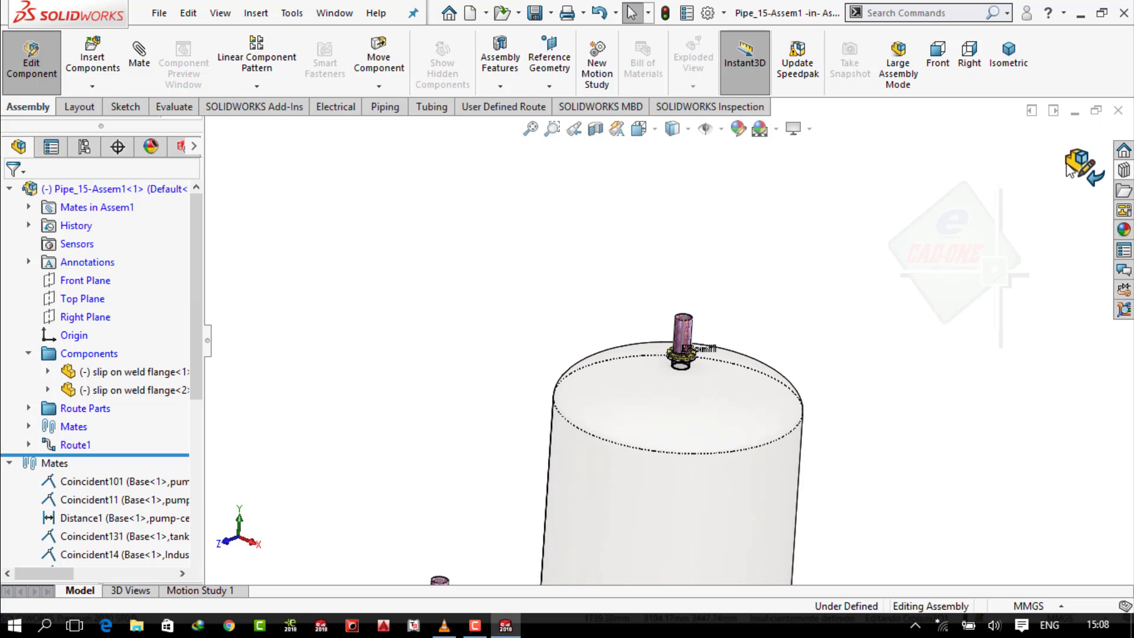
left_click(1070, 172)
scroll(590, 354, "up", 4)
scroll(560, 514, "down", 3)
left_click(475, 625)
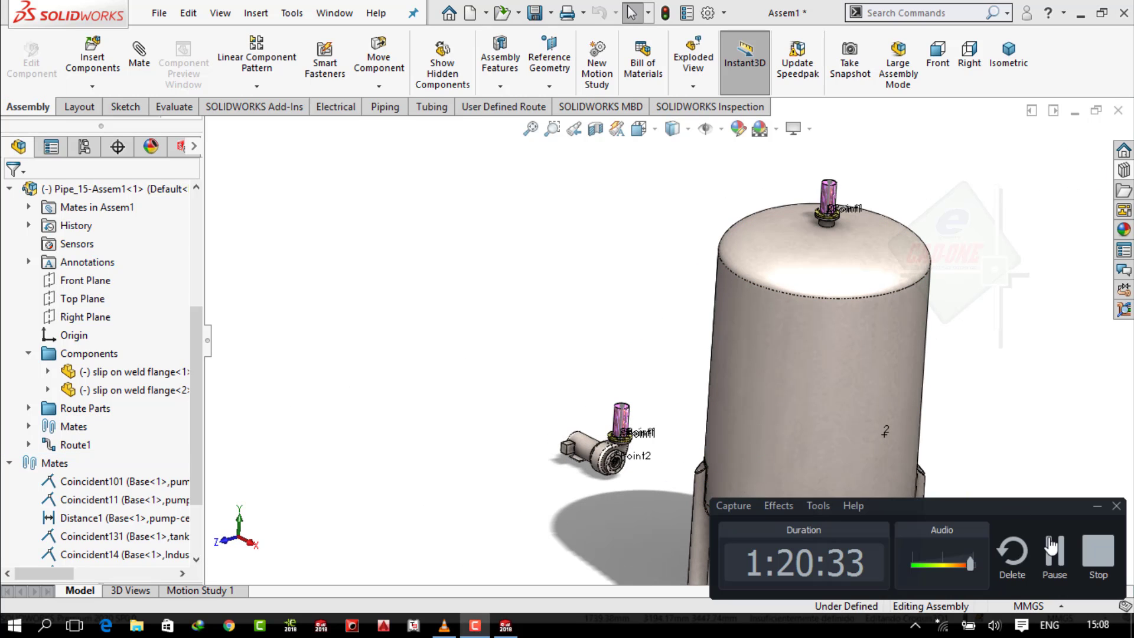
left_click(1050, 546)
Reopen the pipe route for editing and place one reducer from the piping library on the open end of the pump's pipe.
left_click(830, 194)
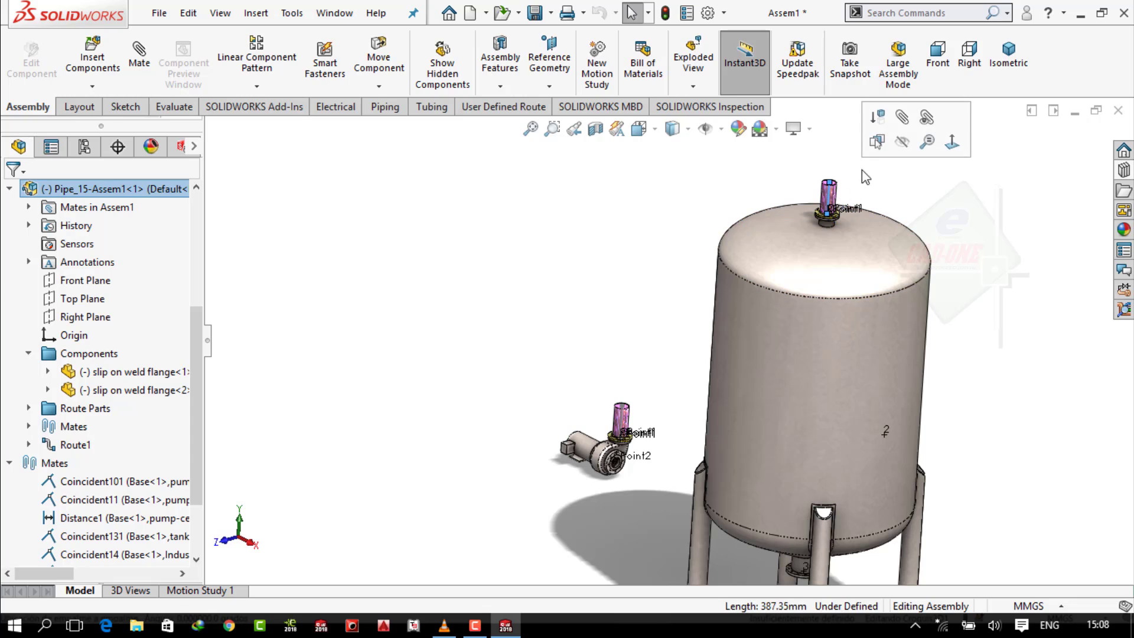
right_click(831, 202)
left_click(875, 293)
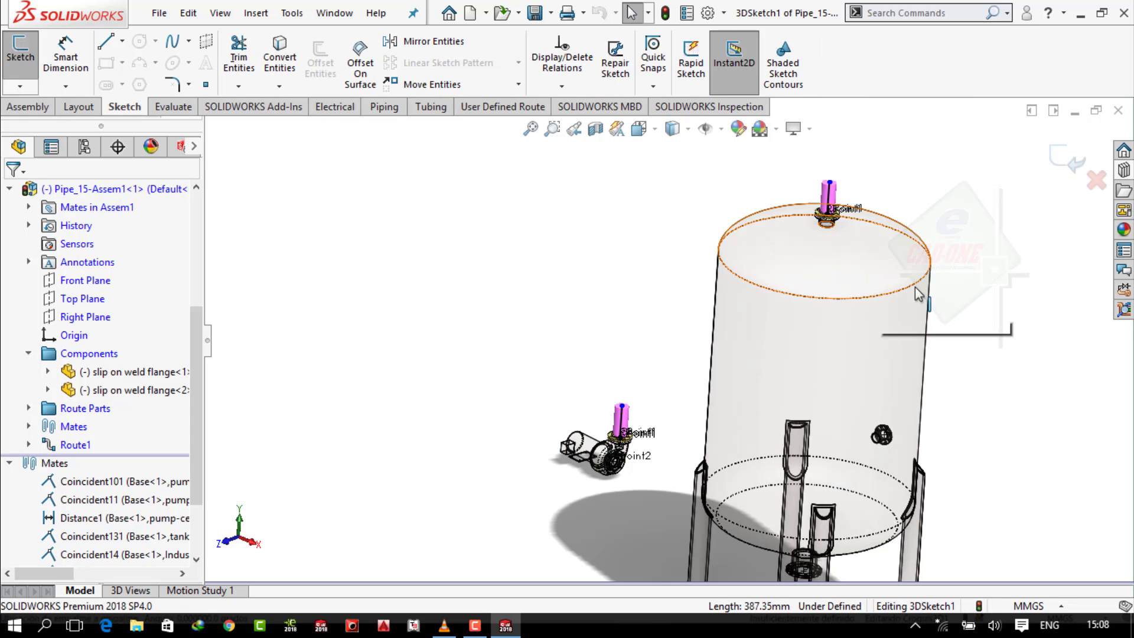
left_click(1123, 190)
left_click(953, 235)
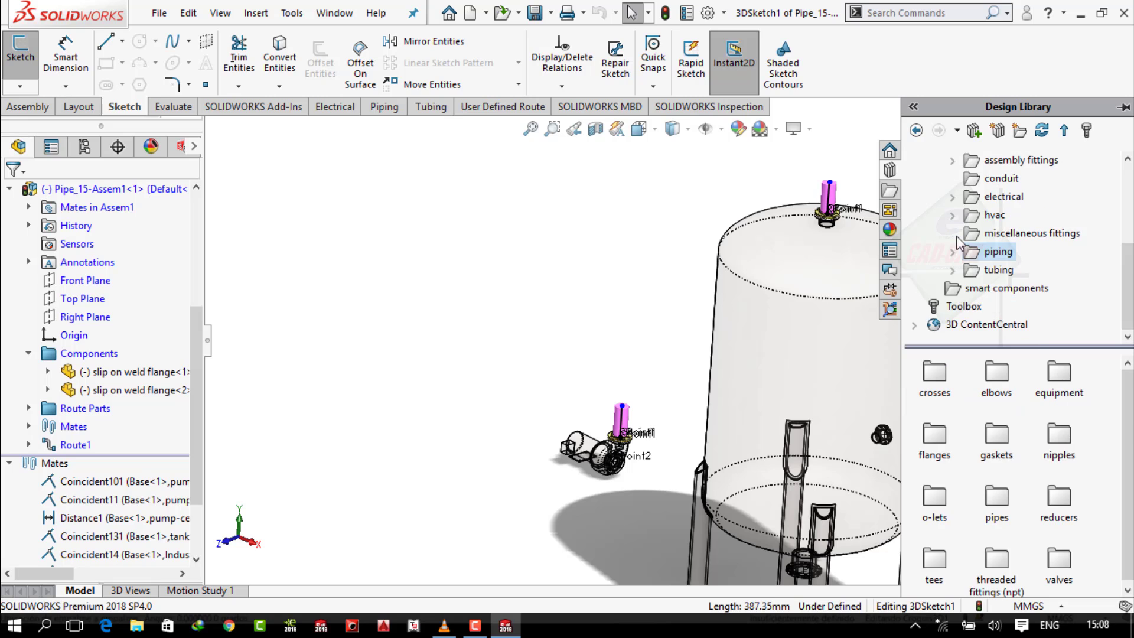
scroll(1002, 436, "down", 1)
double_click(1054, 497)
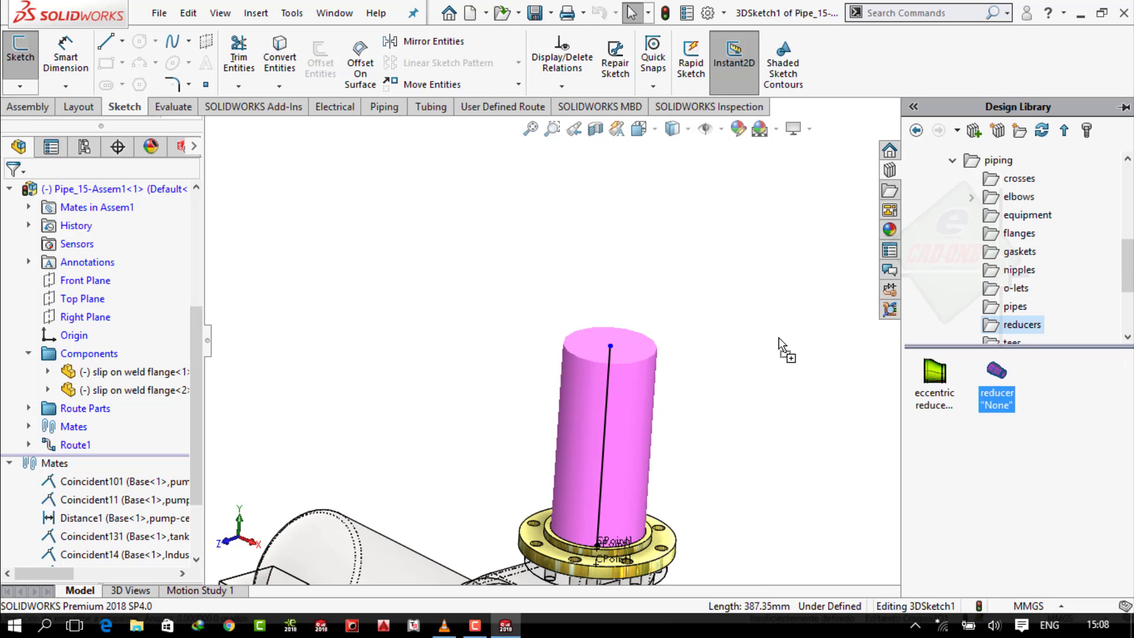
left_click_drag(778, 338, 612, 350)
left_click(558, 376)
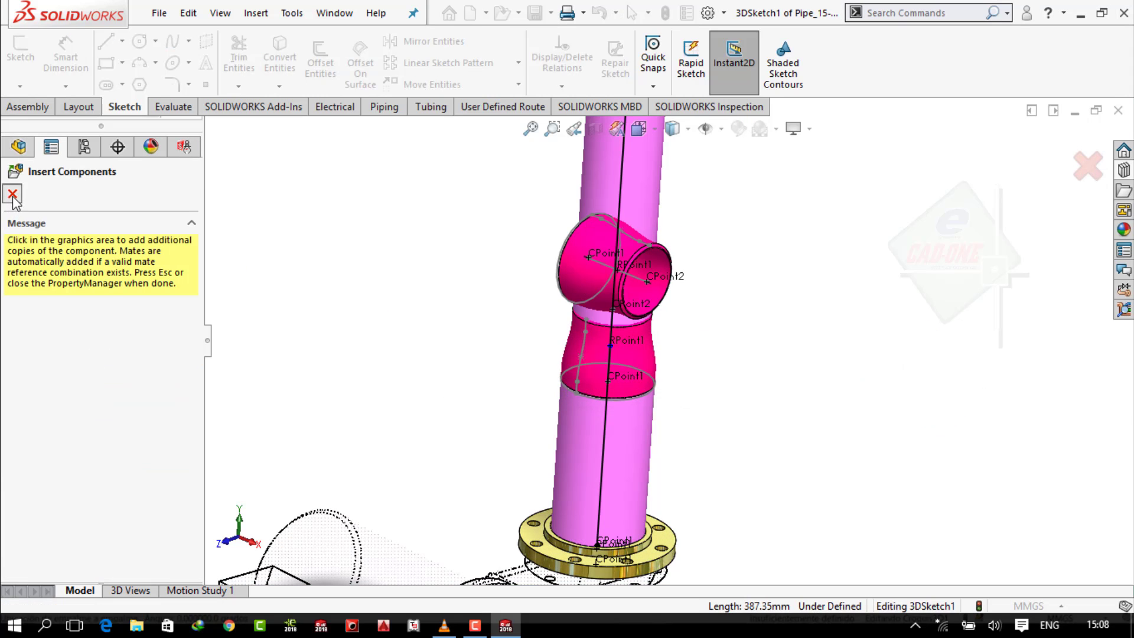
left_click(12, 194)
Sketch a route line about 1849 mm long along Z from the open end of the tank's top pipe.
scroll(825, 176, "up", 6)
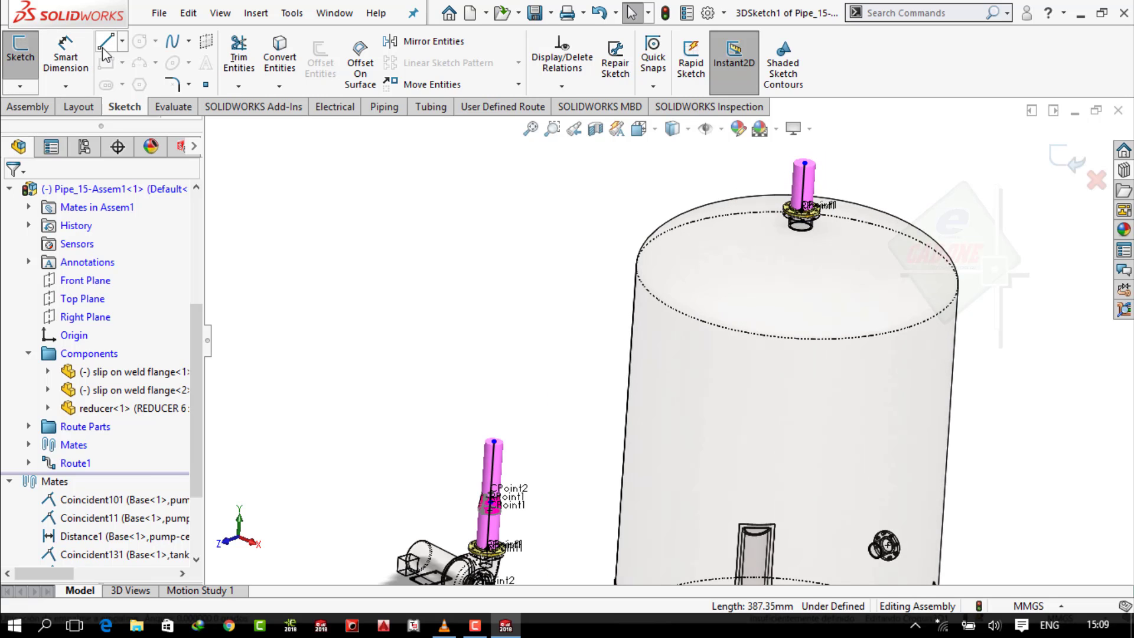
left_click(104, 46)
left_click(804, 162)
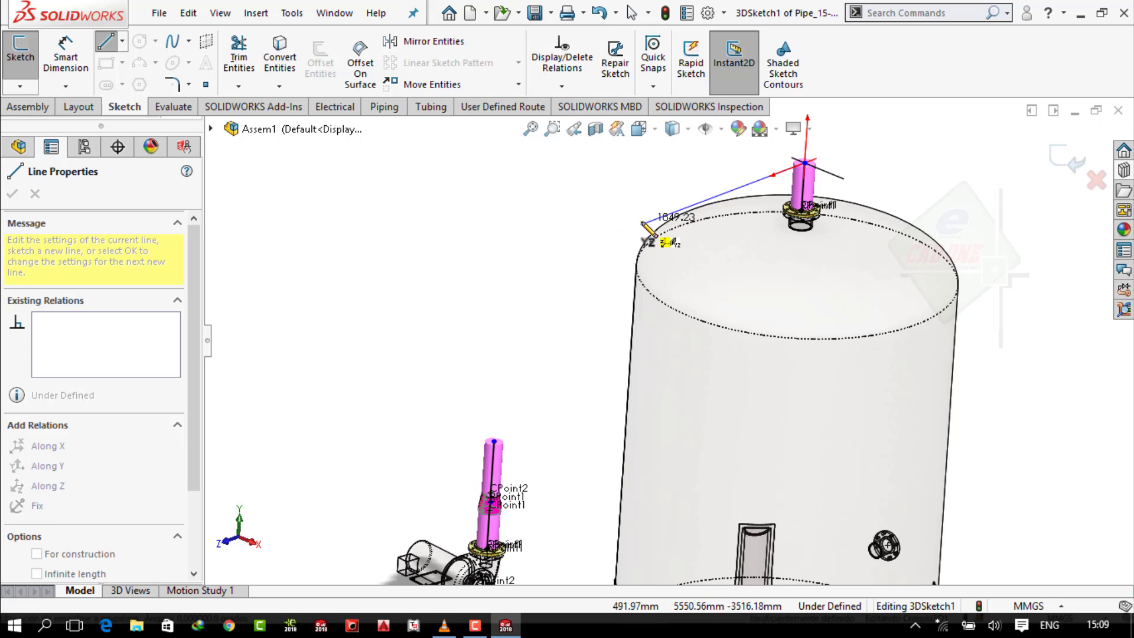
left_click(641, 224)
key("Escape")
key("Escape")
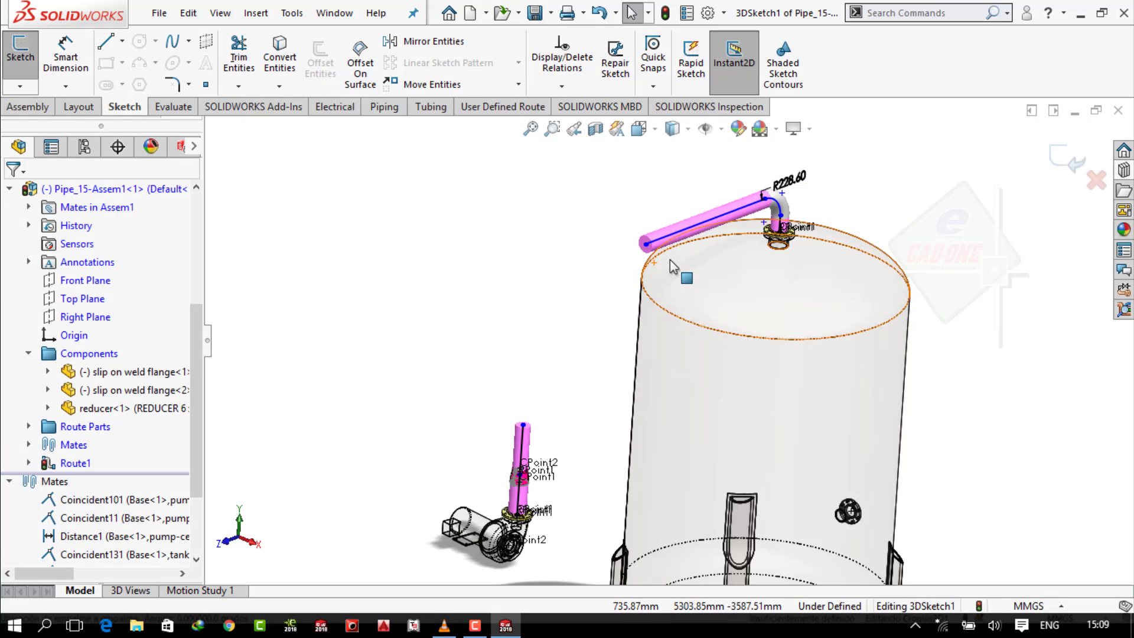
Delete the route line that runs along Z from the tank's top pipe.
mouse_move(676, 263)
middle_mouse_down()
mouse_move(749, 341)
mouse_move(579, 218)
mouse_move(646, 362)
mouse_move(630, 363)
middle_mouse_up()
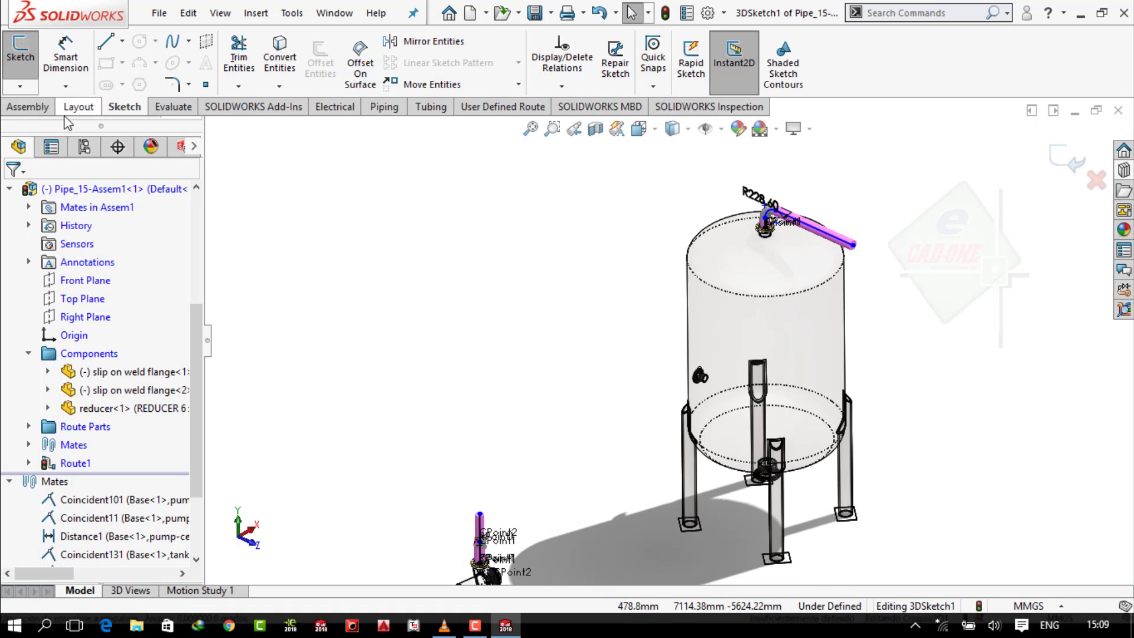
left_click(30, 109)
left_click(1009, 59)
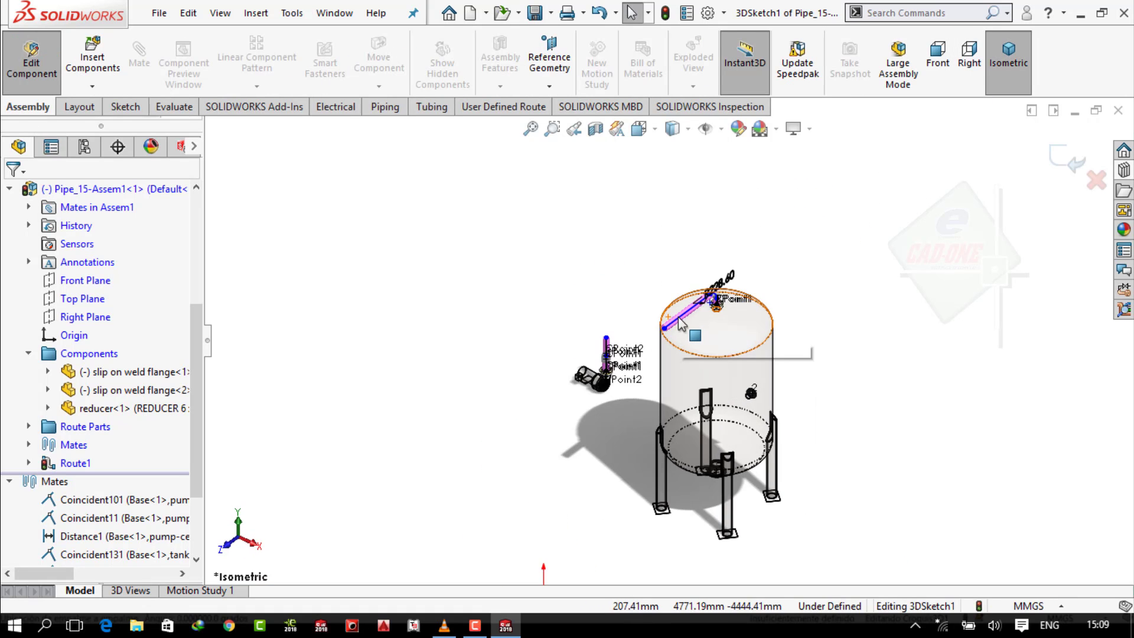
scroll(679, 319, "down", 3)
left_click(680, 332)
key("Delete")
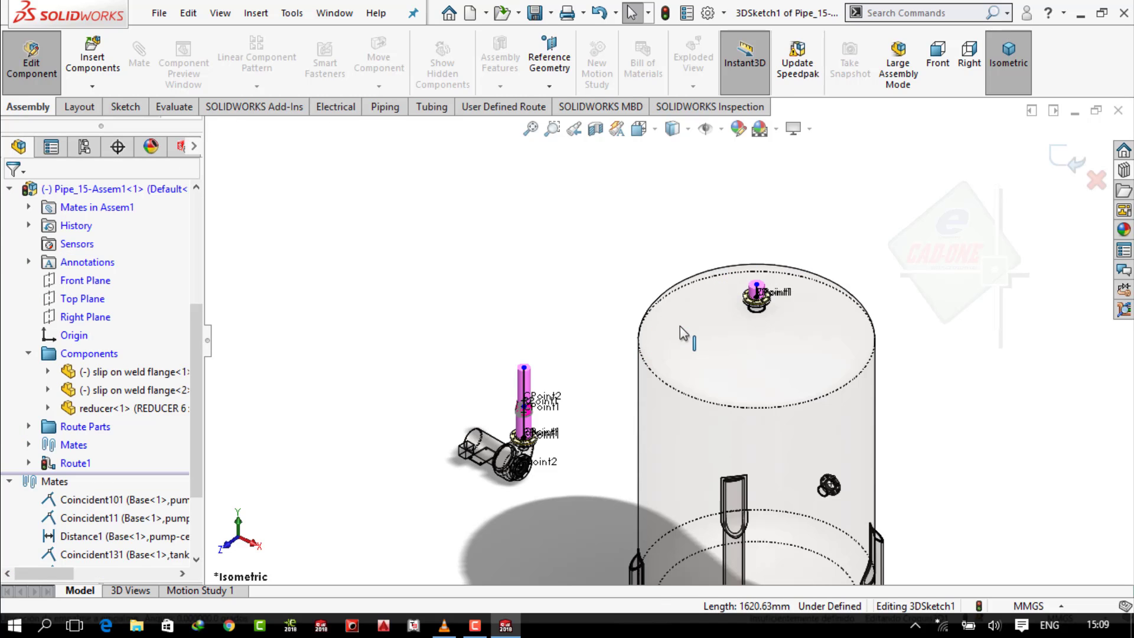
Sketch a route line along X from the open end of the tank's top pipe and exit the route sketch.
left_click(124, 107)
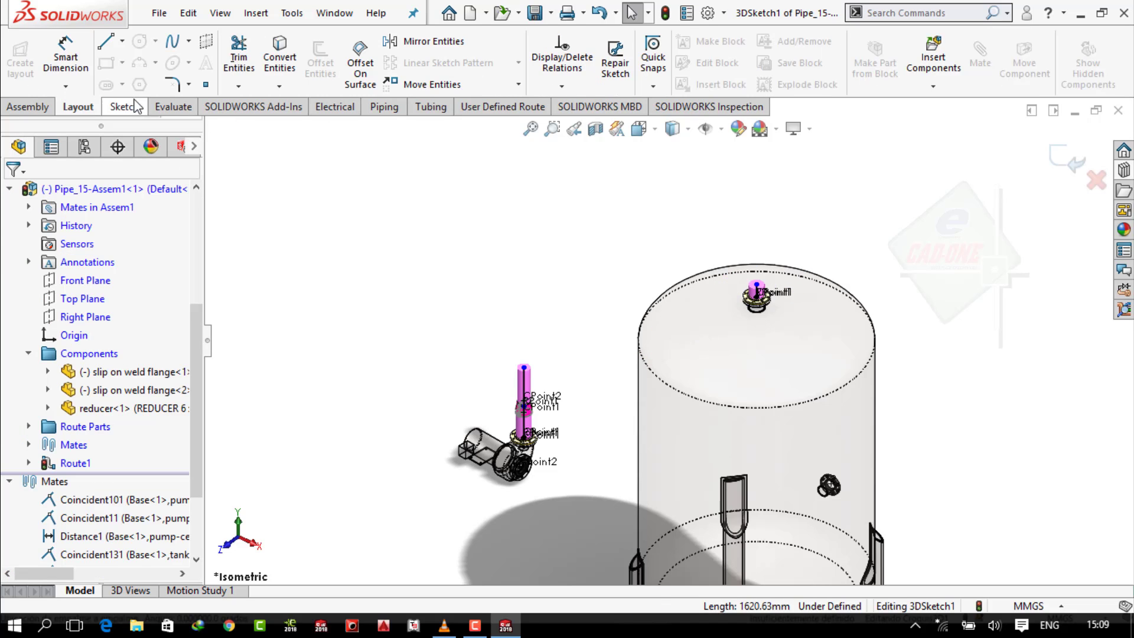
left_click(107, 41)
left_click(756, 290)
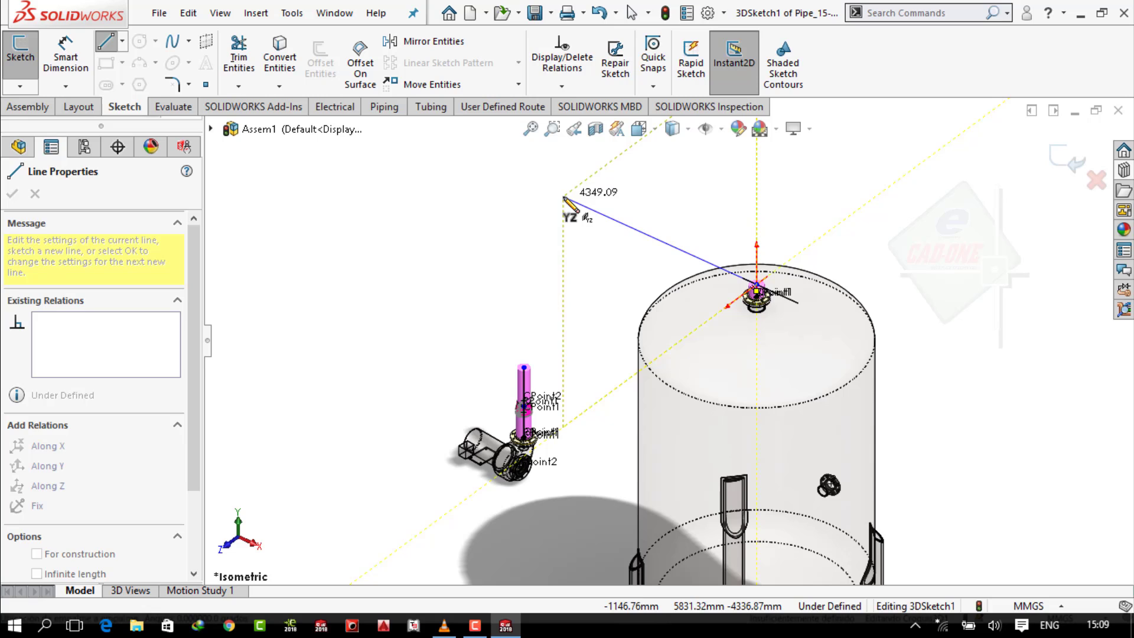
left_click(644, 232)
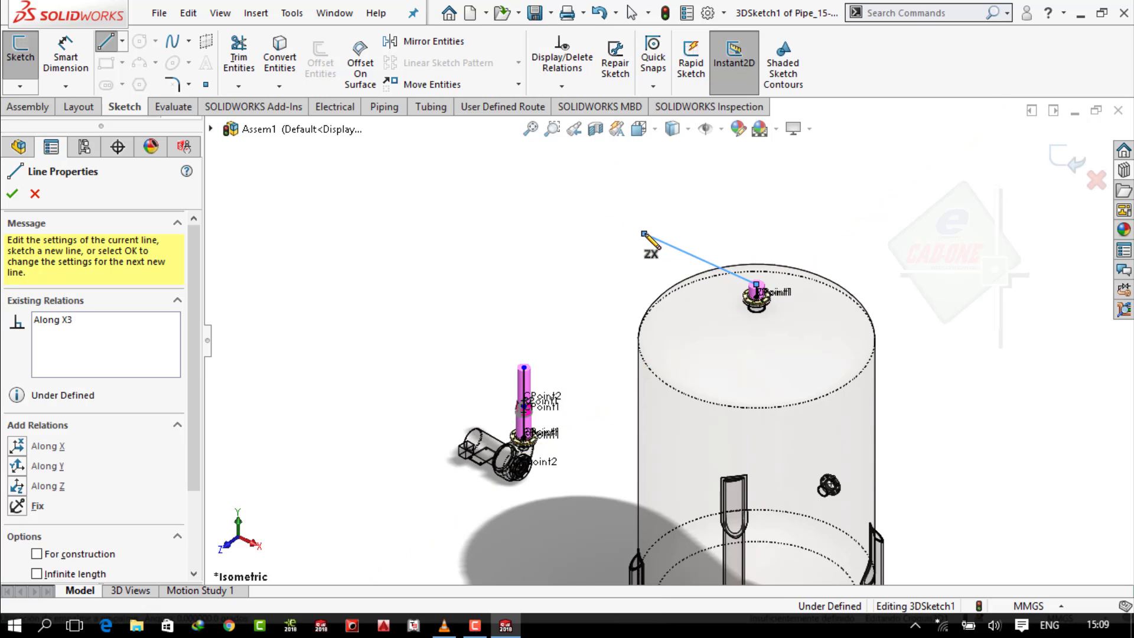
left_click(1070, 166)
Delete the Route1 feature from the pipe subassembly.
left_click(672, 245)
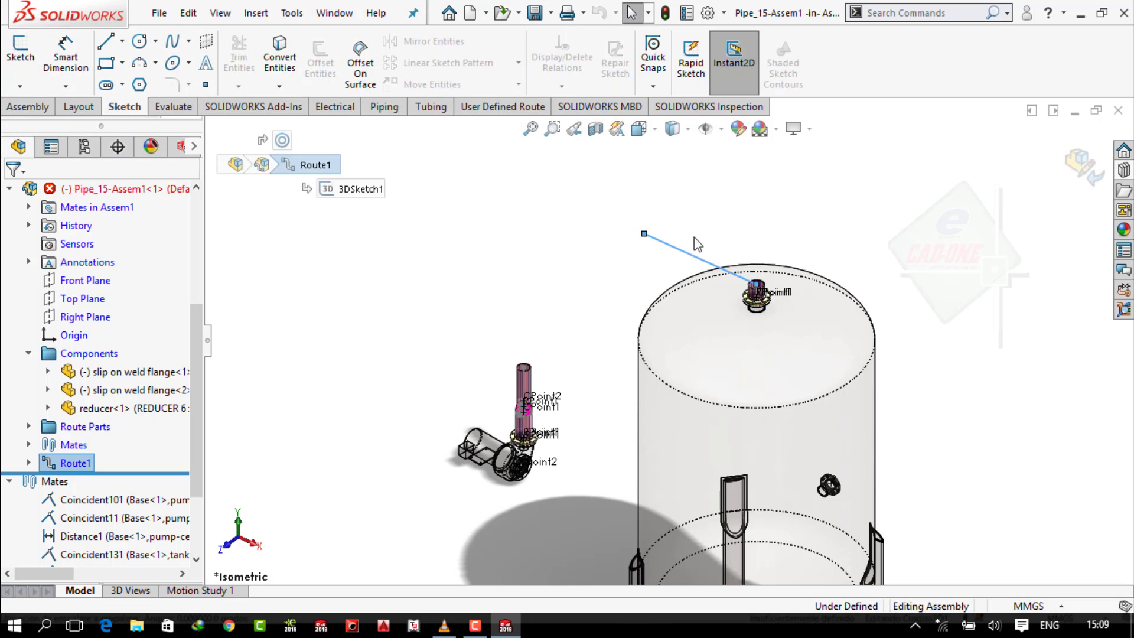
key("Delete")
left_click(663, 311)
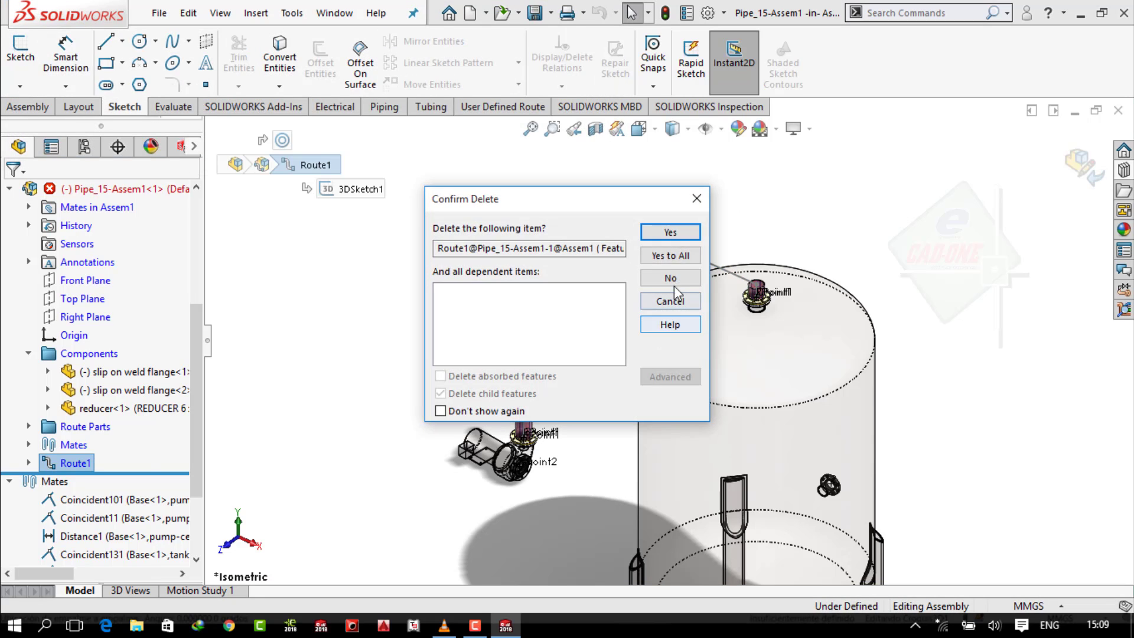
key("Return")
scroll(757, 294, "down", 5)
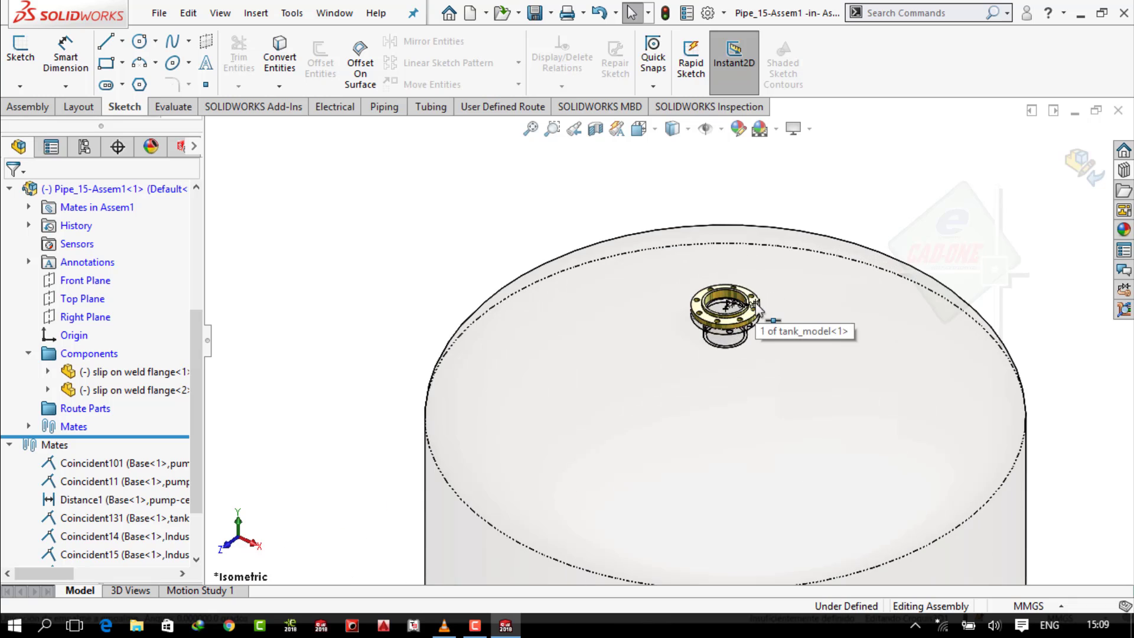
scroll(794, 275, "up", 4)
Undo the deletion of Route1 and clear the selection of the tank's pipe segment.
key("ctrl+z")
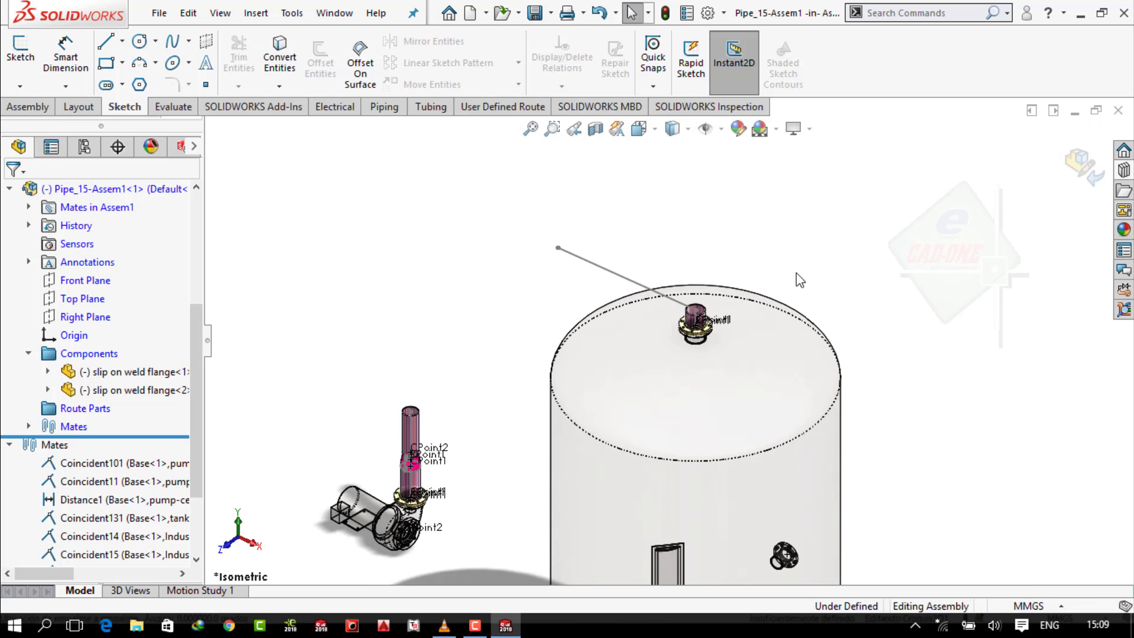
scroll(711, 324, "down", 3)
left_click(711, 324)
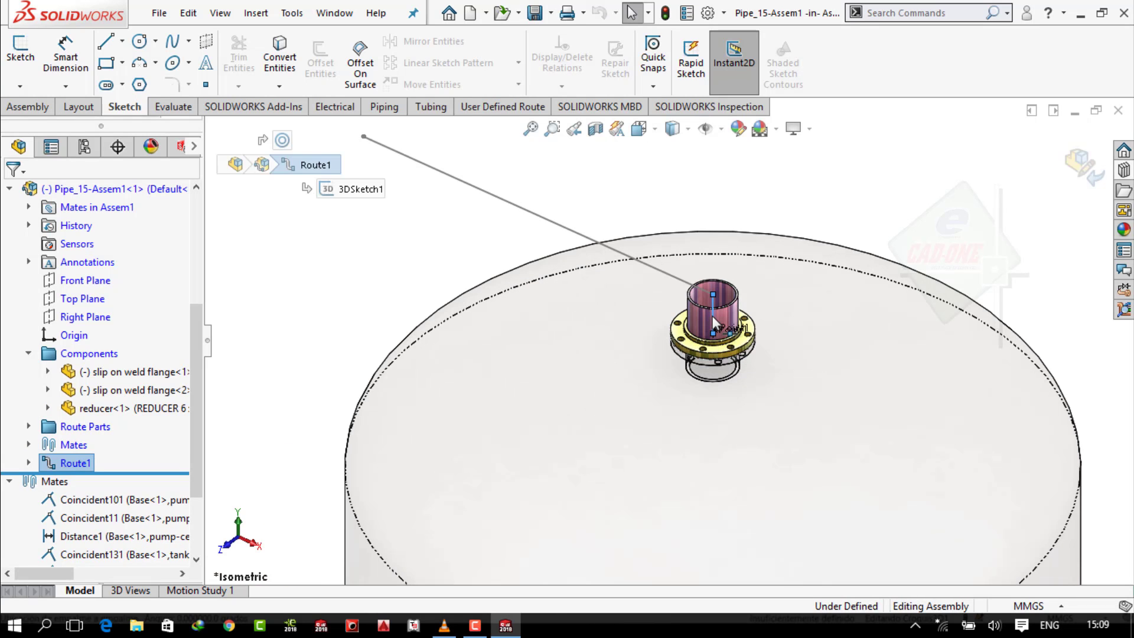
key("Escape")
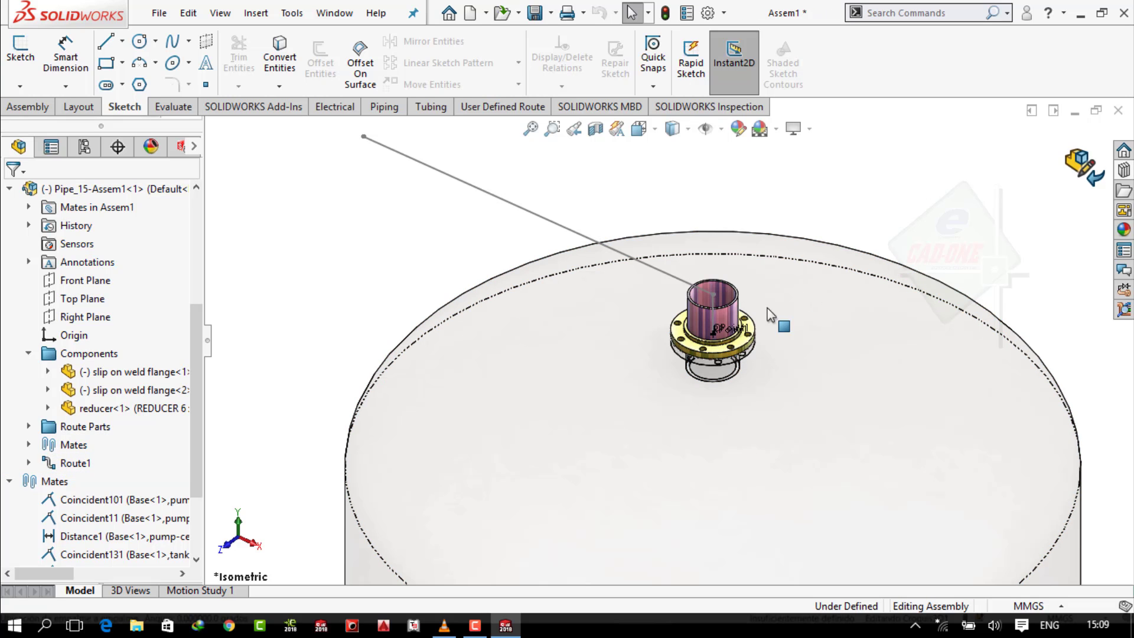
Open the pipe route for editing and delete the route line that runs along X from the tank's top pipe.
left_click(715, 317)
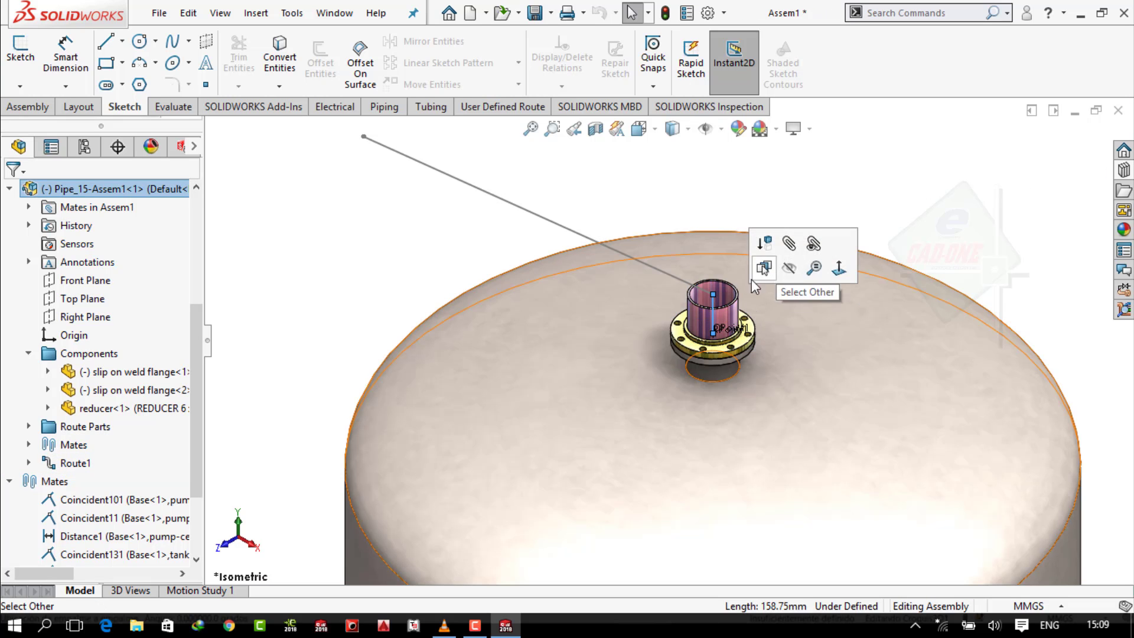
right_click(713, 319)
left_click(759, 435)
left_click(579, 238)
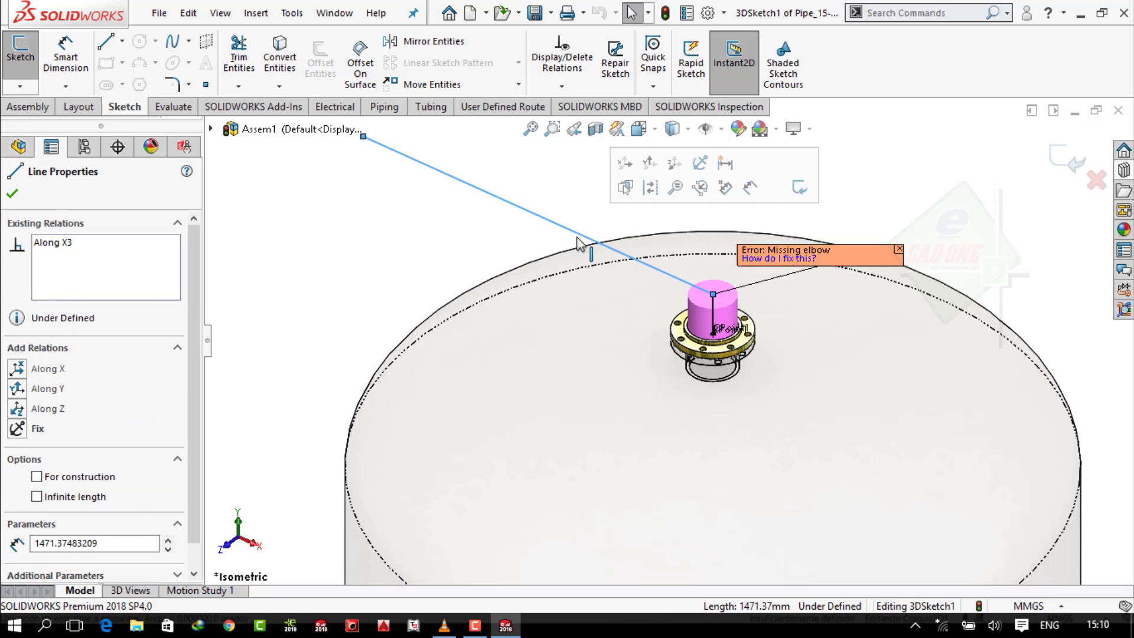
key("Delete")
Extend the tank's vertical top pipe upward and sketch a route line along X from its new end toward the tank's edge.
scroll(755, 292, "up", 6)
scroll(549, 364, "down", 1)
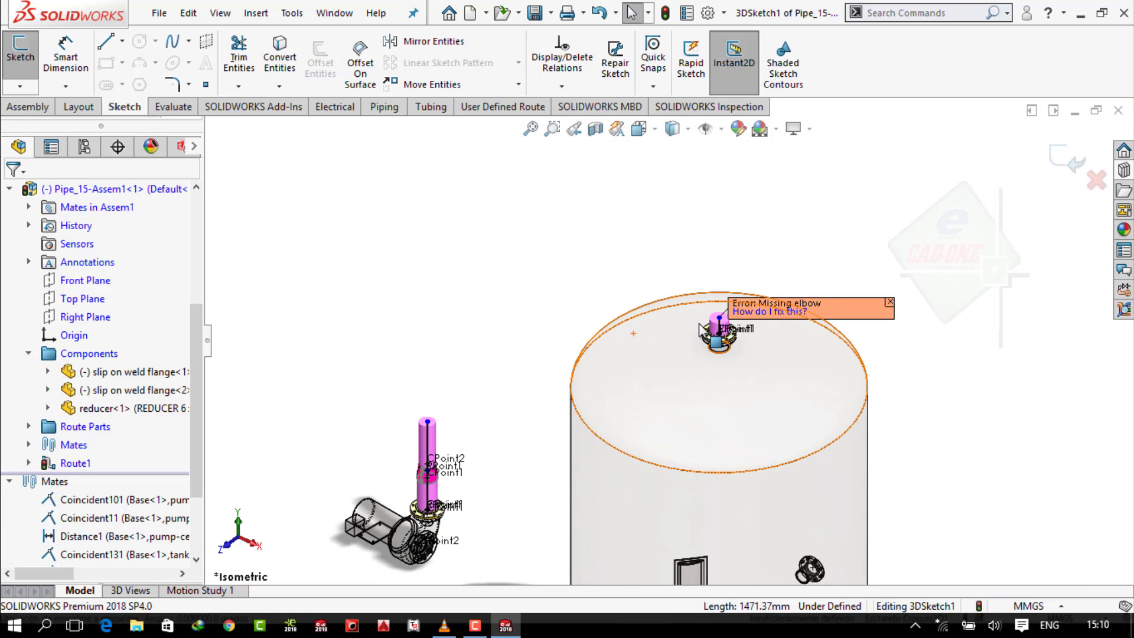
left_click_drag(719, 318, 722, 277)
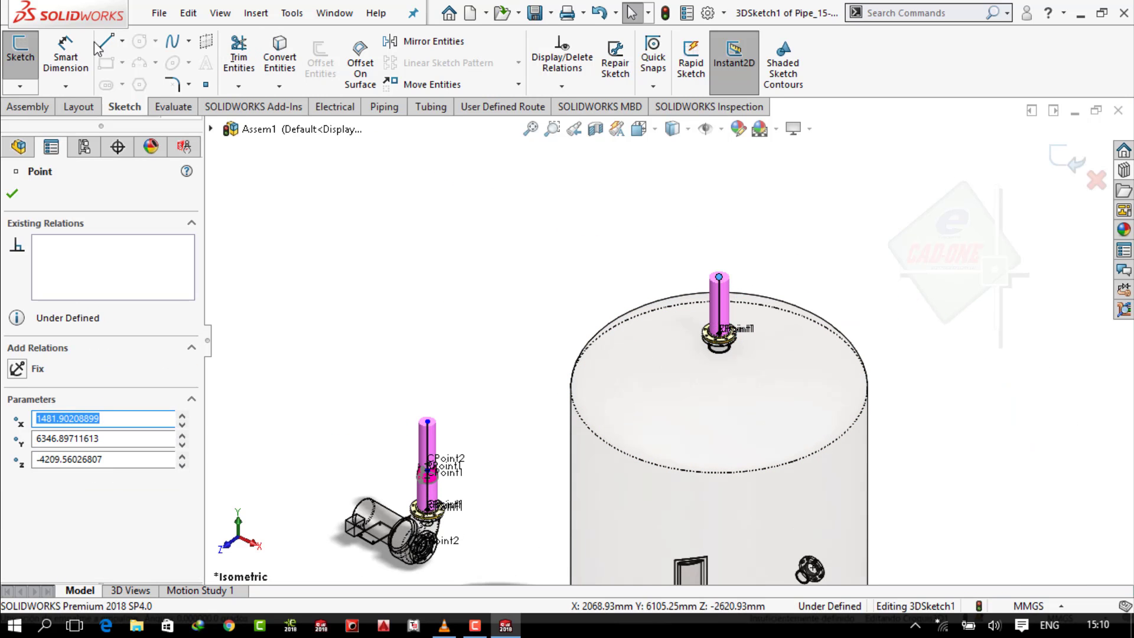
left_click(719, 276)
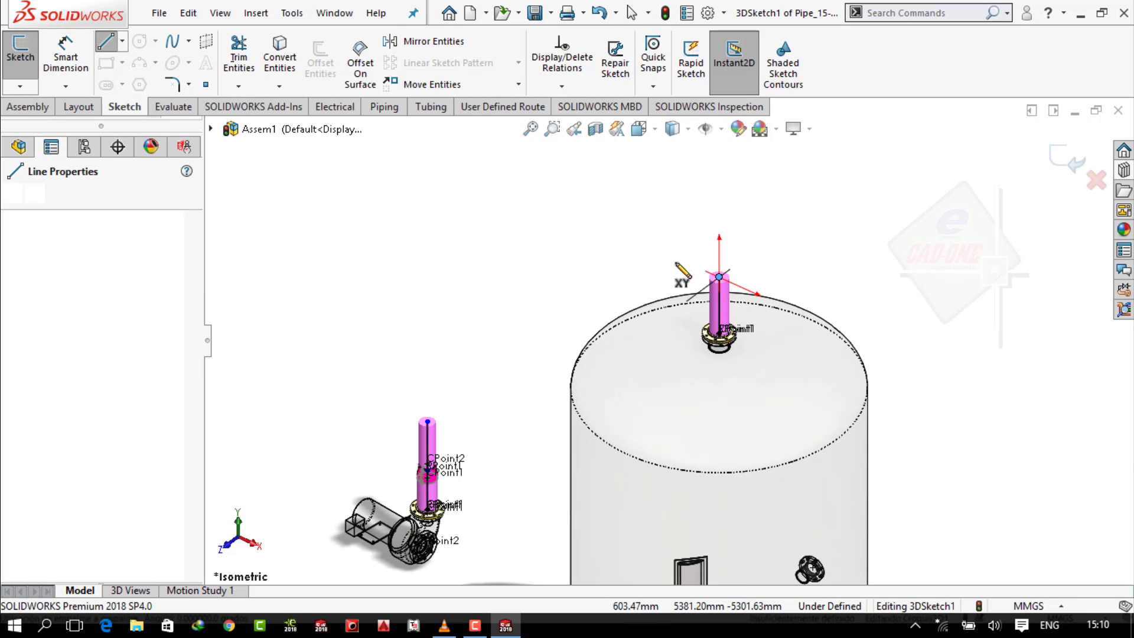
left_click(572, 210)
mouse_move(561, 264)
middle_mouse_down()
mouse_move(539, 220)
mouse_move(600, 309)
mouse_move(531, 390)
mouse_move(502, 277)
middle_mouse_up()
key("Escape")
Auto-route between the open end of the pump's vertical pipe and the end of the tank's new route line, accepting the conflicting properties.
left_click(327, 107)
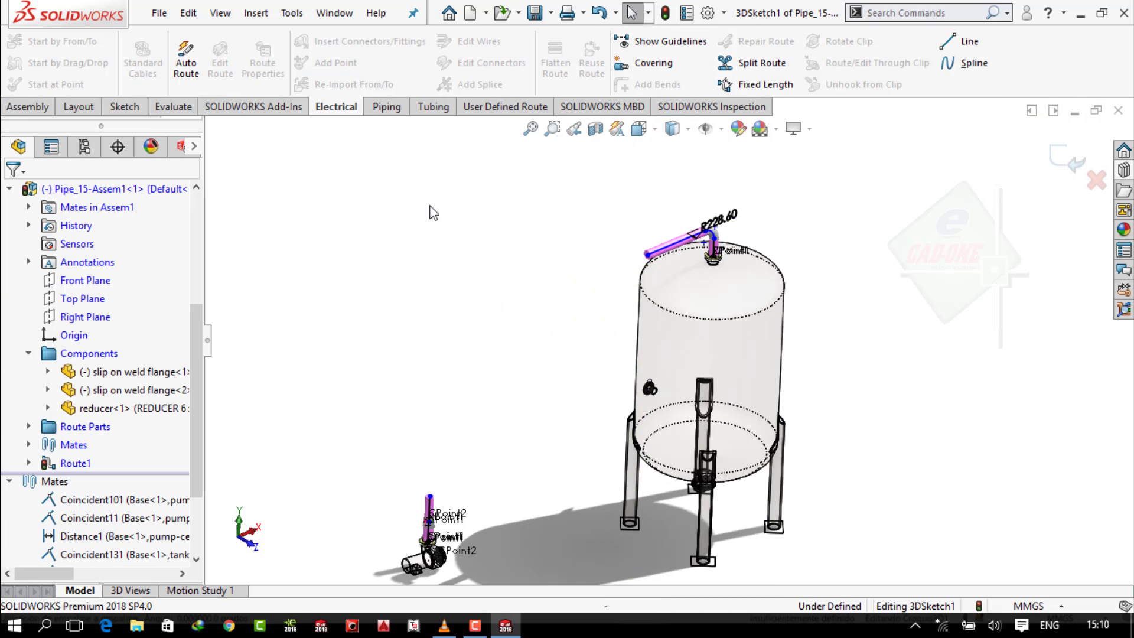
left_click(430, 498)
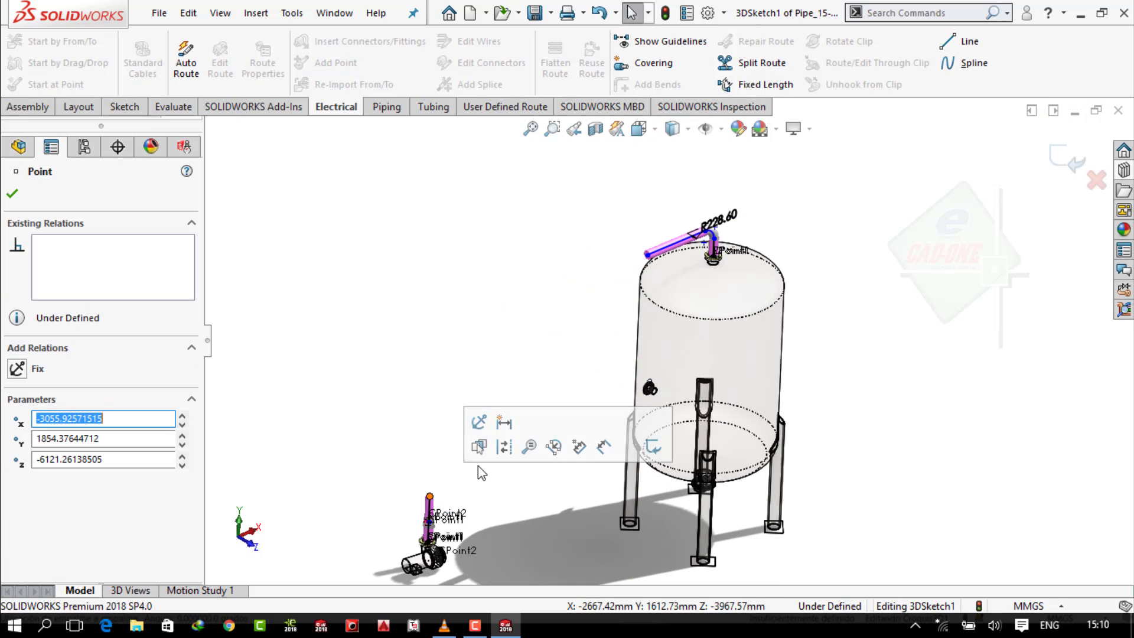
left_click(648, 256, "ctrl")
left_click(186, 62)
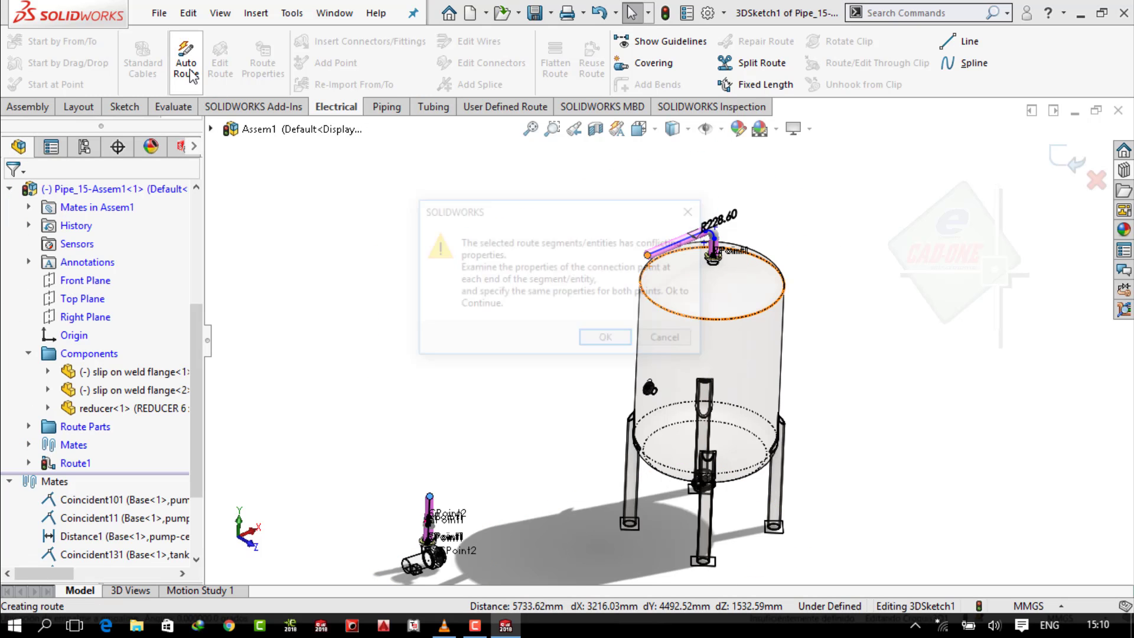
left_click(612, 341)
middle_click_drag(614, 342, 666, 366)
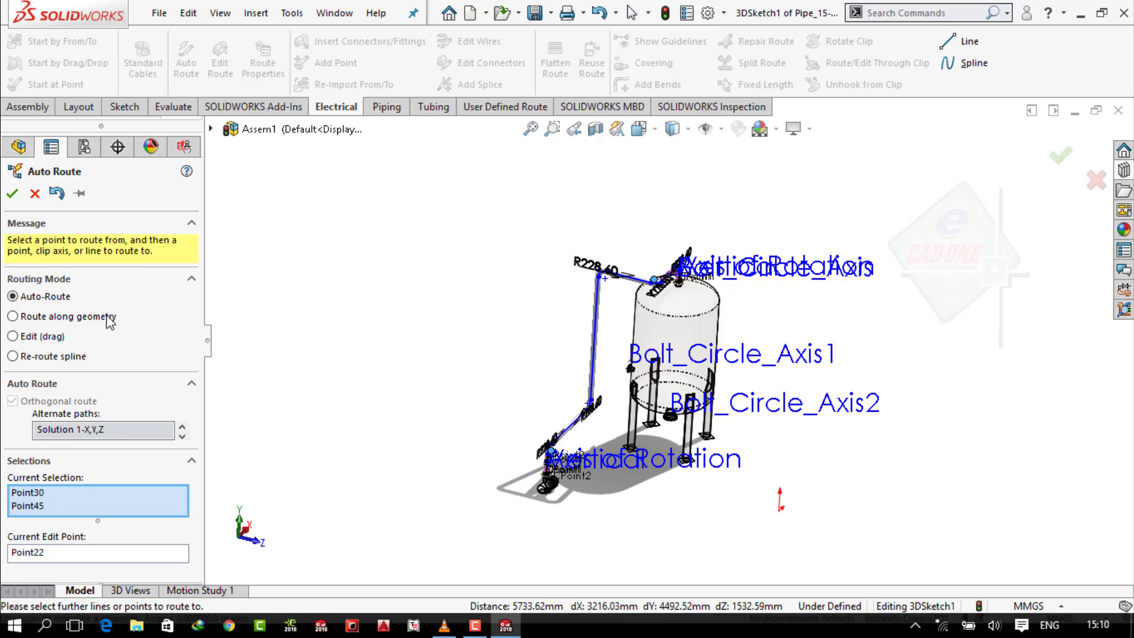
Choose the alternate path Solution 5-Z,X,Y for the auto route and finish the route.
left_click(183, 428)
left_click(183, 428)
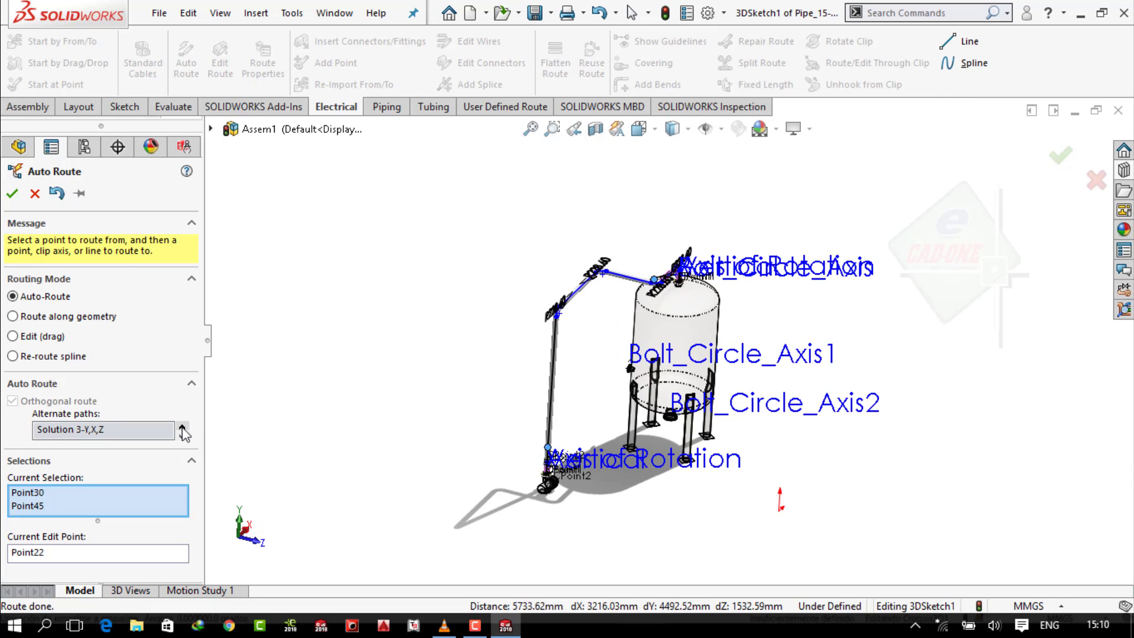
left_click(182, 428)
left_click(182, 428)
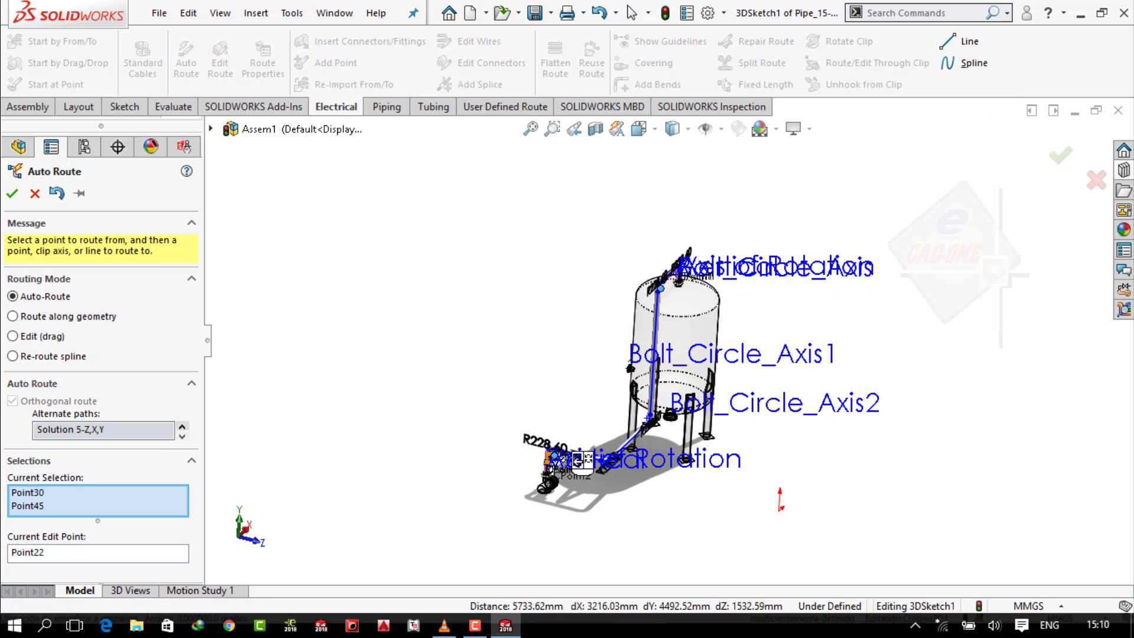
scroll(582, 459, "down", 3)
mouse_move(617, 413)
middle_mouse_down()
mouse_move(567, 357)
mouse_move(577, 400)
middle_mouse_up()
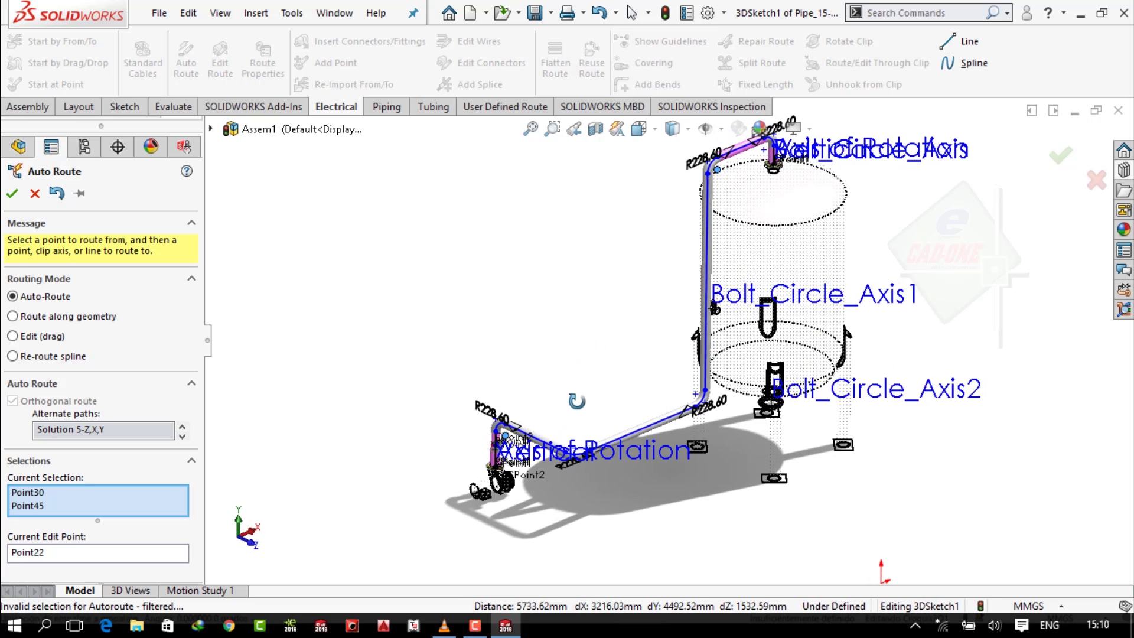
left_click(12, 194)
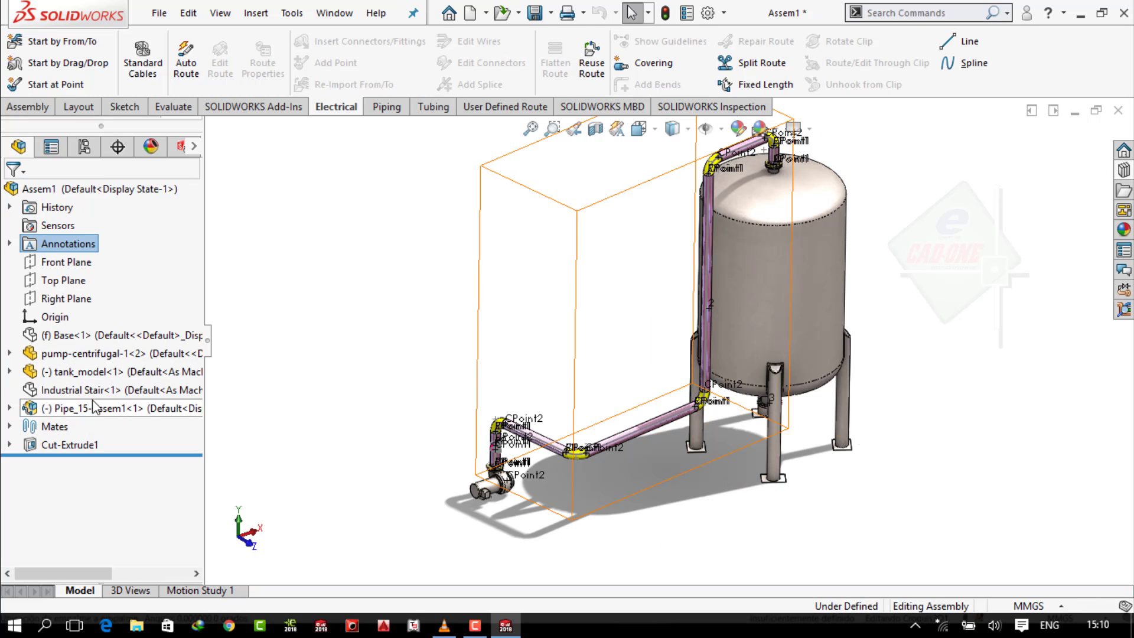
Show the hidden Industrial Stair component and save the assembly.
left_click(77, 335)
left_click(72, 390)
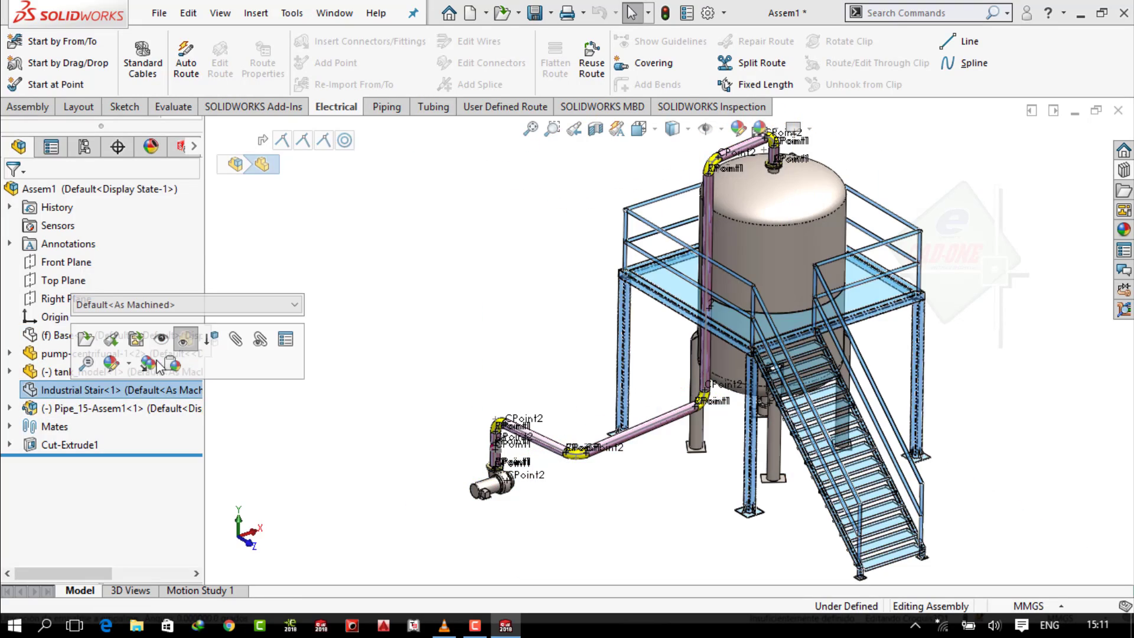
left_click(167, 335)
middle_click_drag(568, 299, 710, 268)
scroll(710, 268, "up", 5)
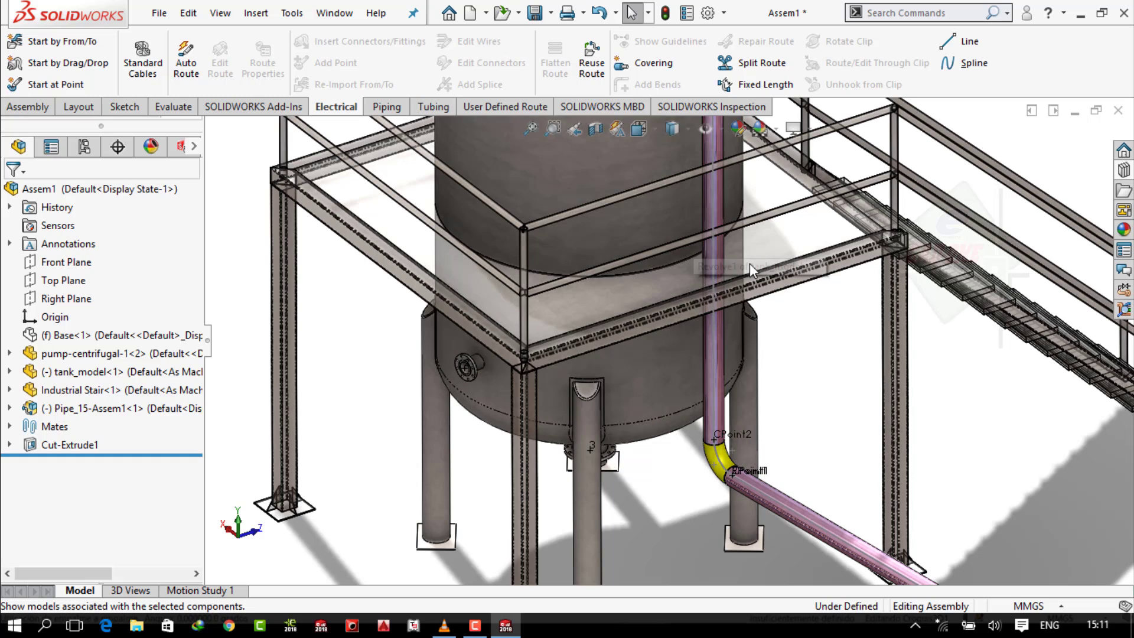
key("ctrl+s")
left_click(328, 258)
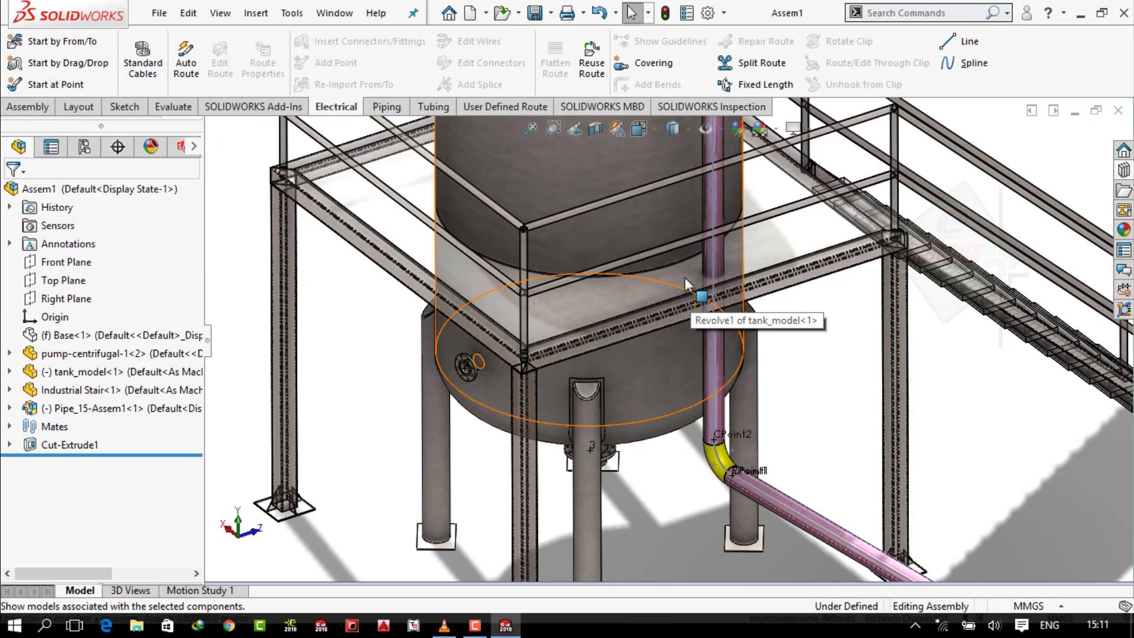
Start an assembly sketch on the top face of the stair platform's floor plate and leave nothing selected.
left_click(682, 276)
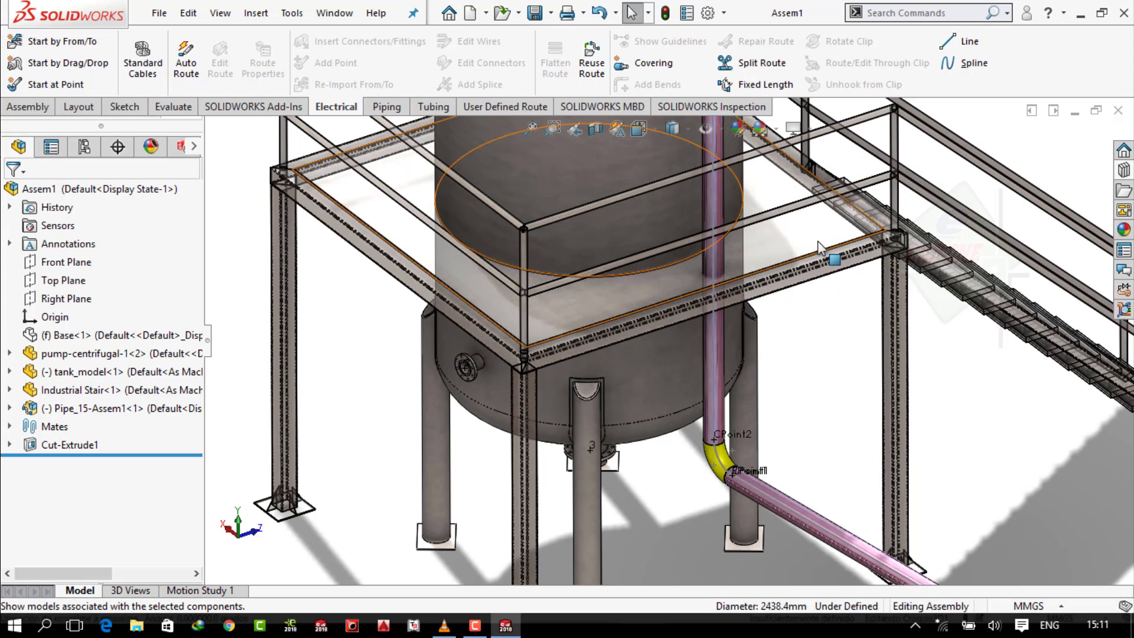
left_click(874, 218)
left_click(878, 176)
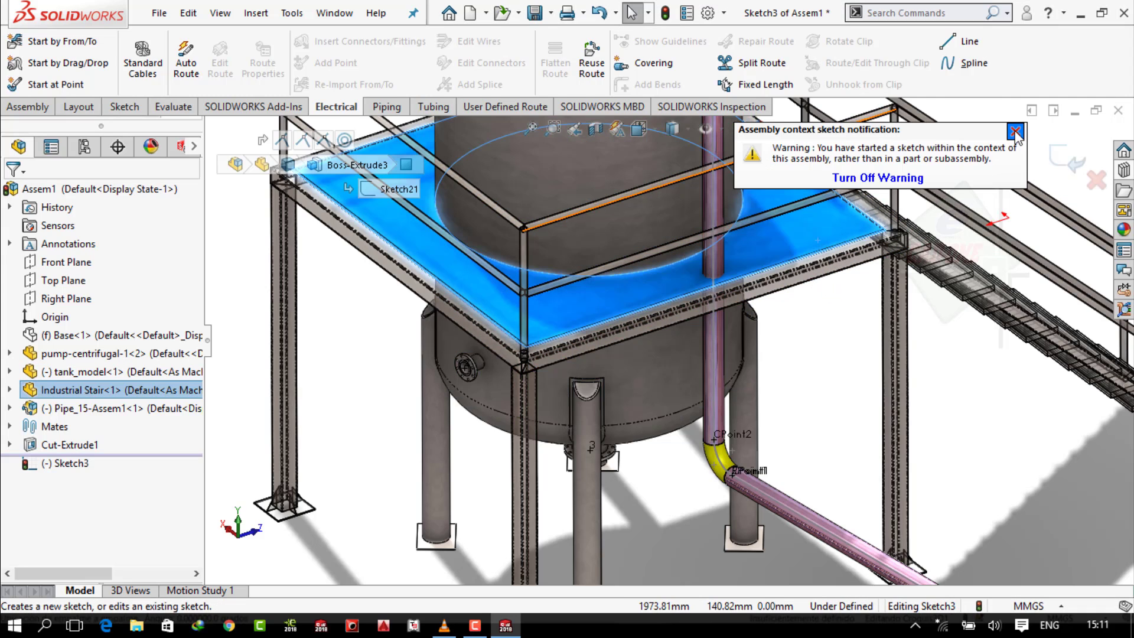
left_click(1015, 132)
left_click(650, 130)
left_click(679, 155)
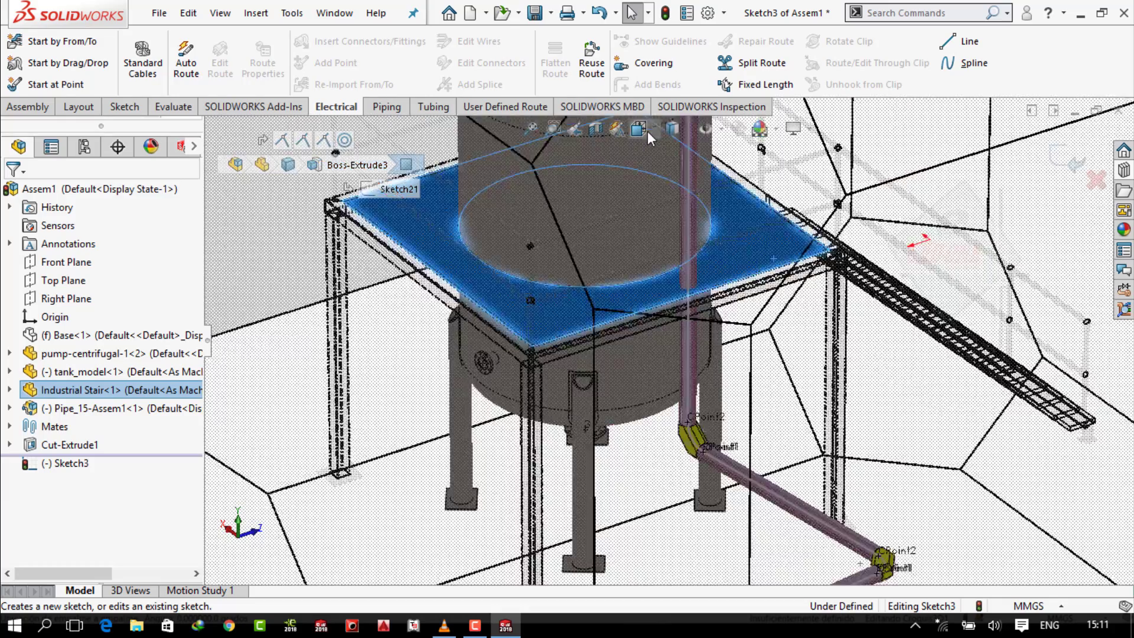
left_click(564, 295)
left_click(564, 295)
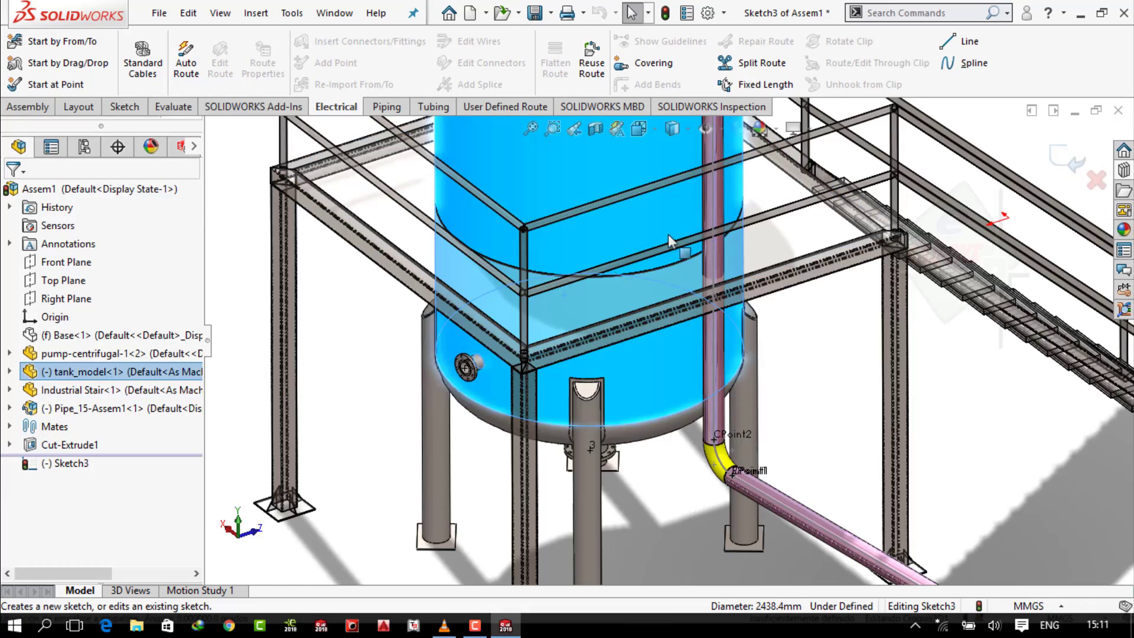
key("Escape")
Sketch a circle of about 102 mm radius on the platform floor, centred on the vertical pipe that passes through it.
left_click(654, 128)
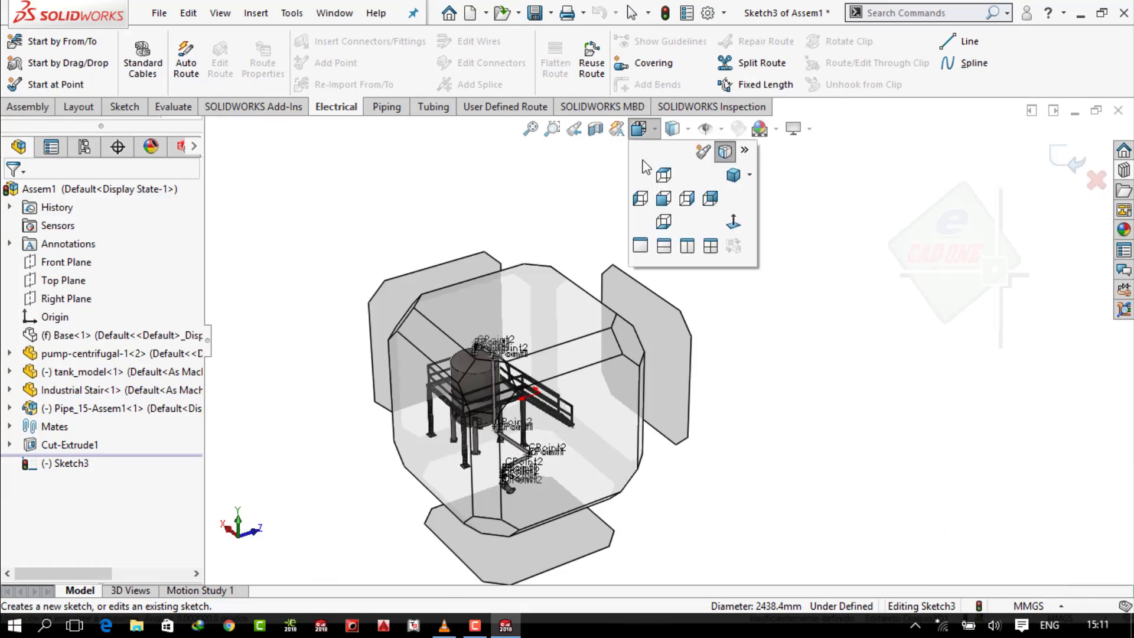
left_click(660, 172)
scroll(644, 300, "down", 10)
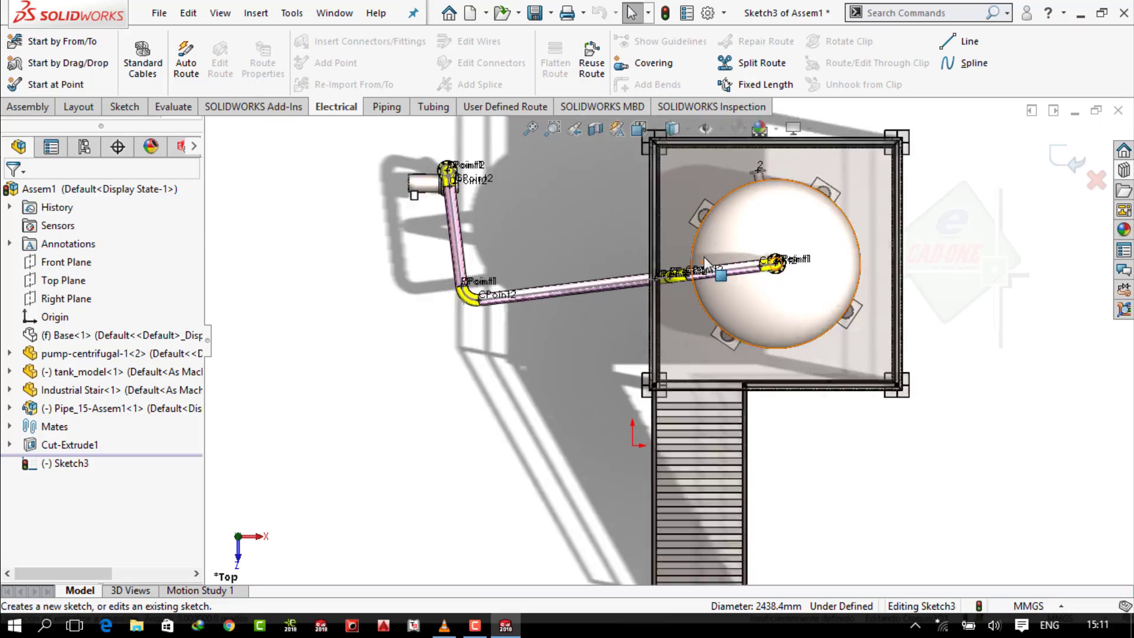
scroll(643, 300, "up", 10)
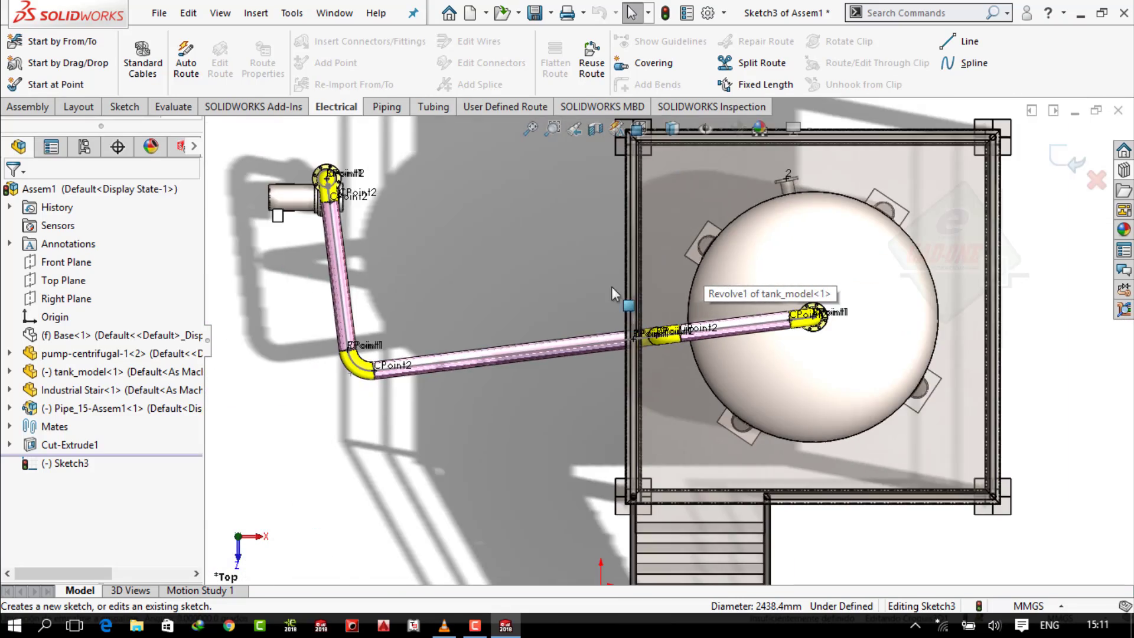
middle_click_drag(611, 286, 689, 288)
scroll(650, 145, "up", 10)
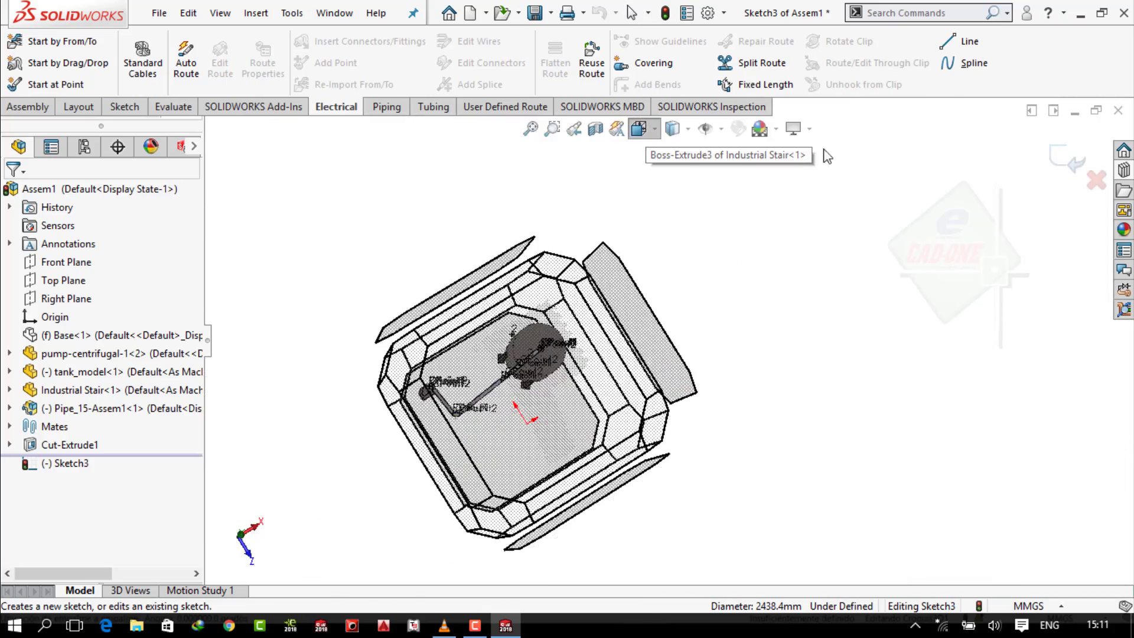
left_click(654, 128)
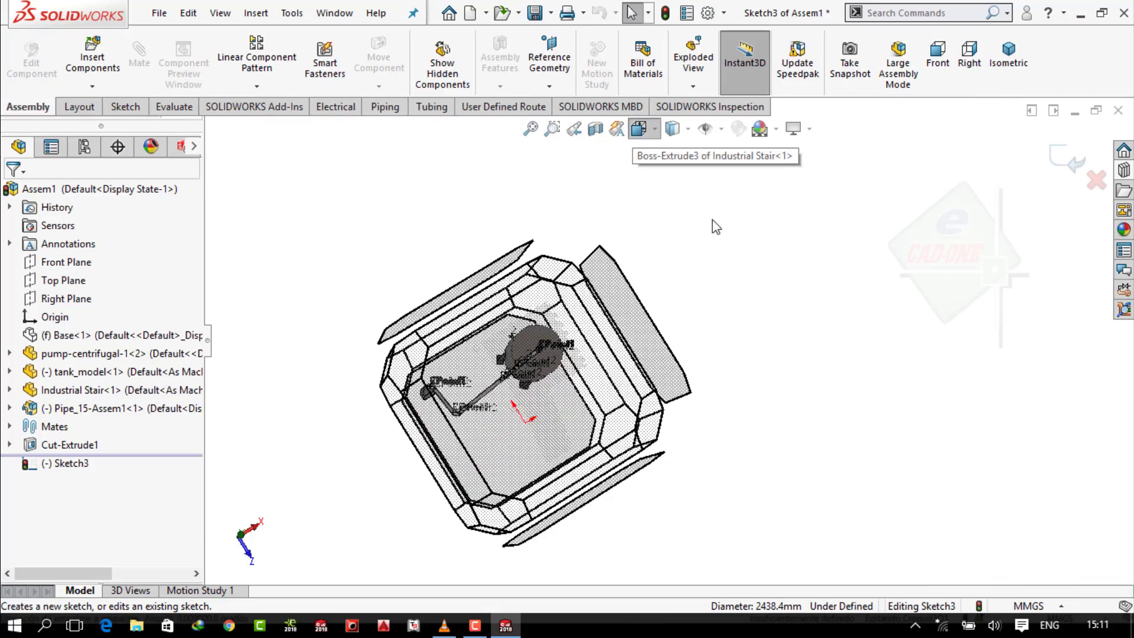
left_click(655, 129)
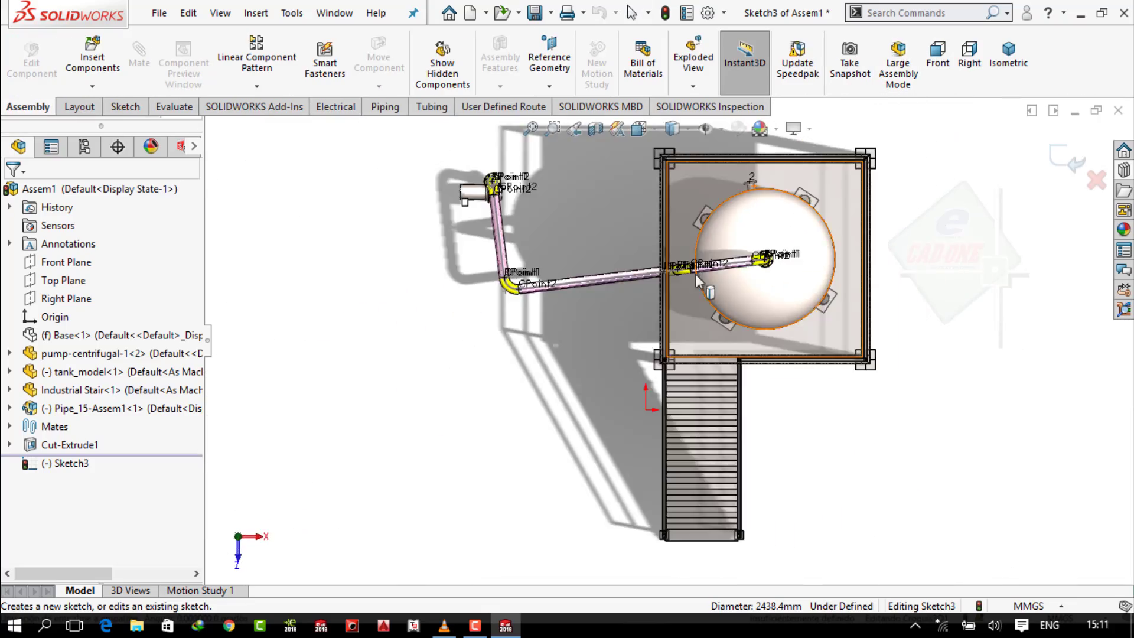
scroll(693, 269, "down", 8)
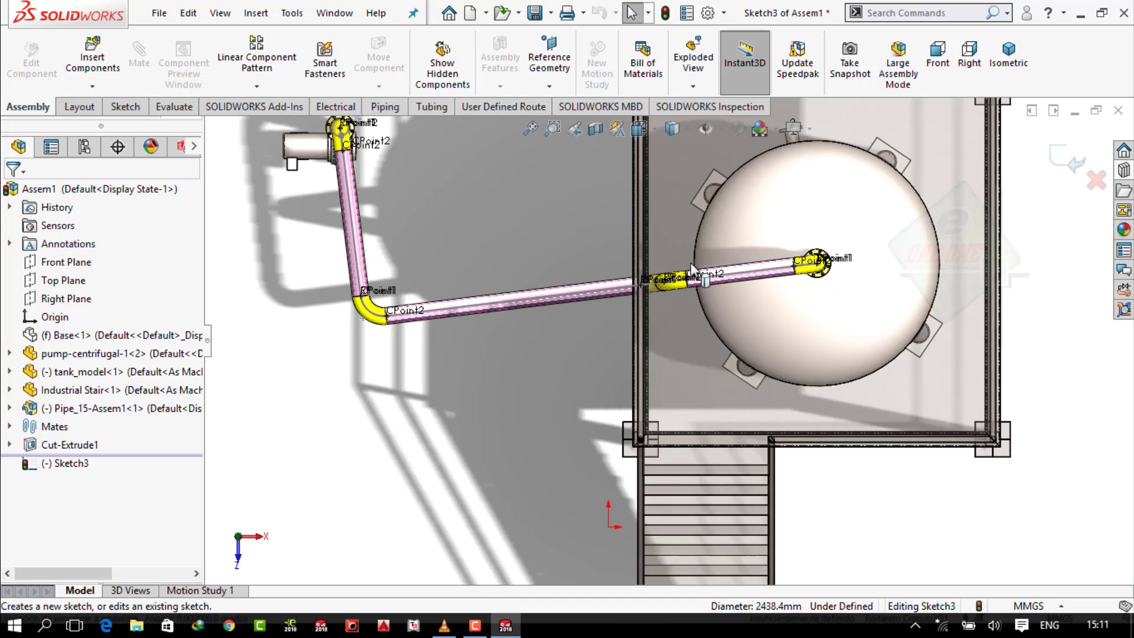
left_click(125, 107)
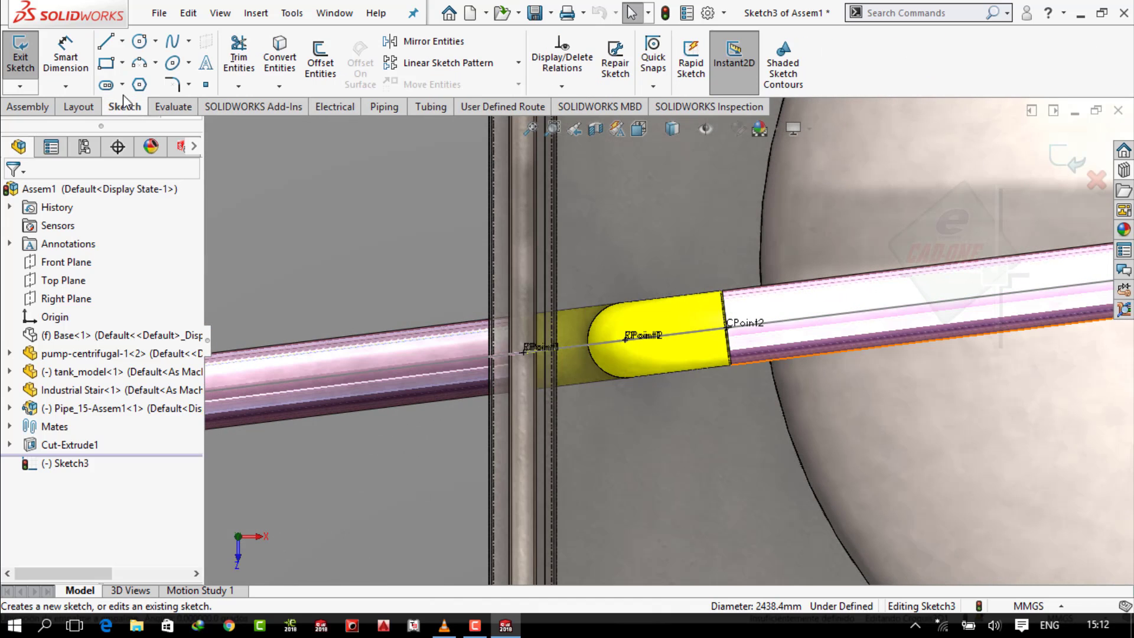
left_click(139, 40)
left_click(625, 338)
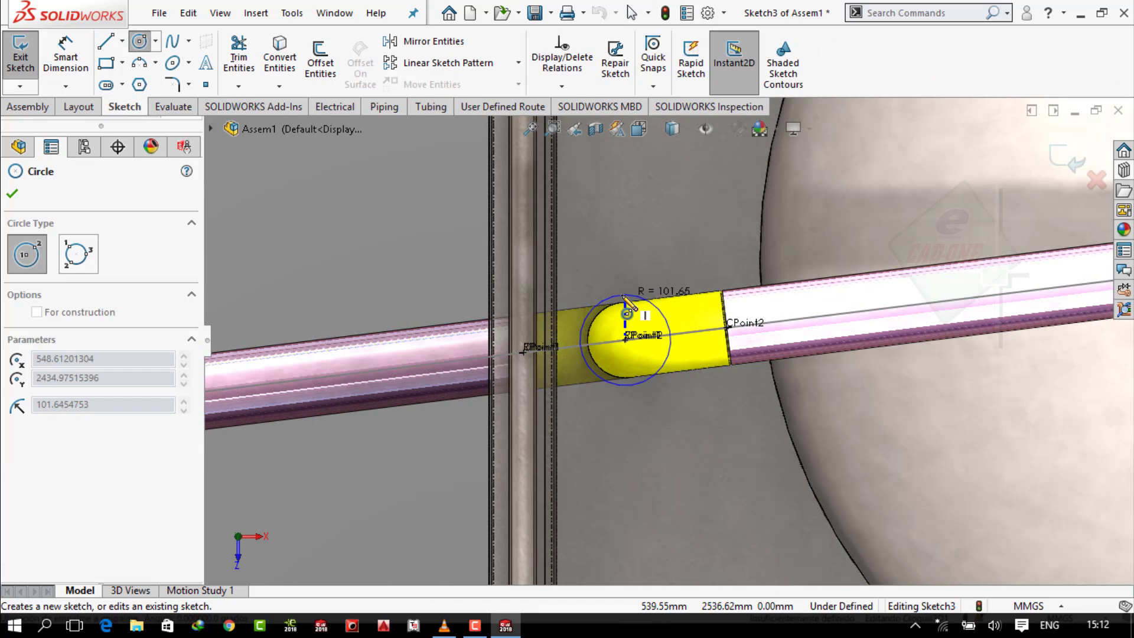
left_click(608, 295)
Cut the circle through the platform as an assembly Cut-Extrude with the Through All end condition.
left_click(27, 107)
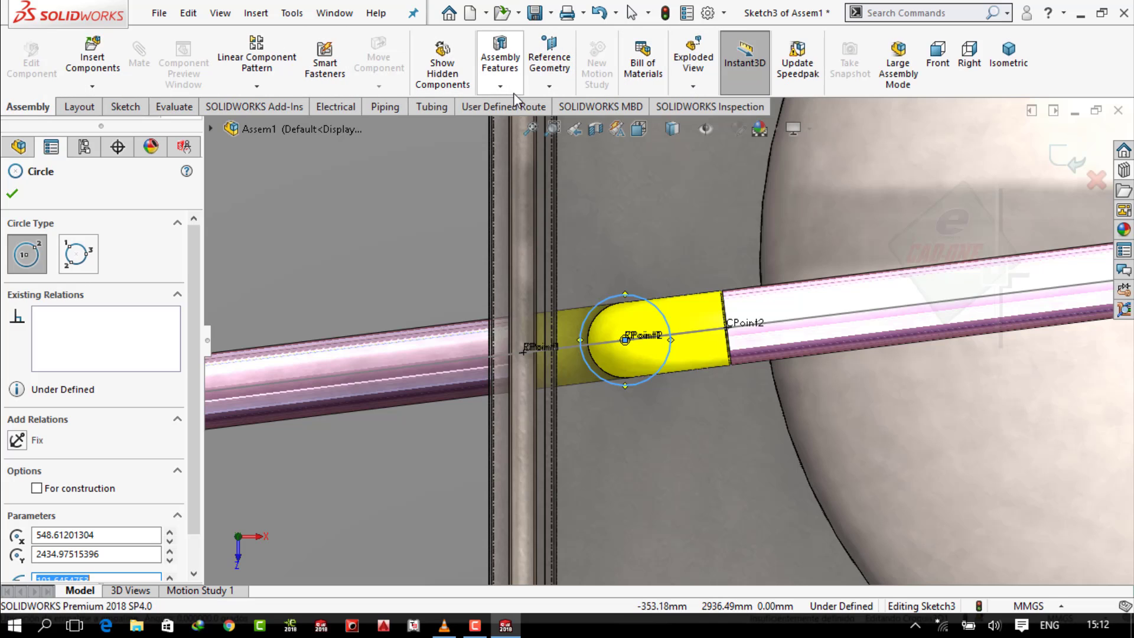
left_click(500, 62)
left_click(523, 108)
left_click(167, 293)
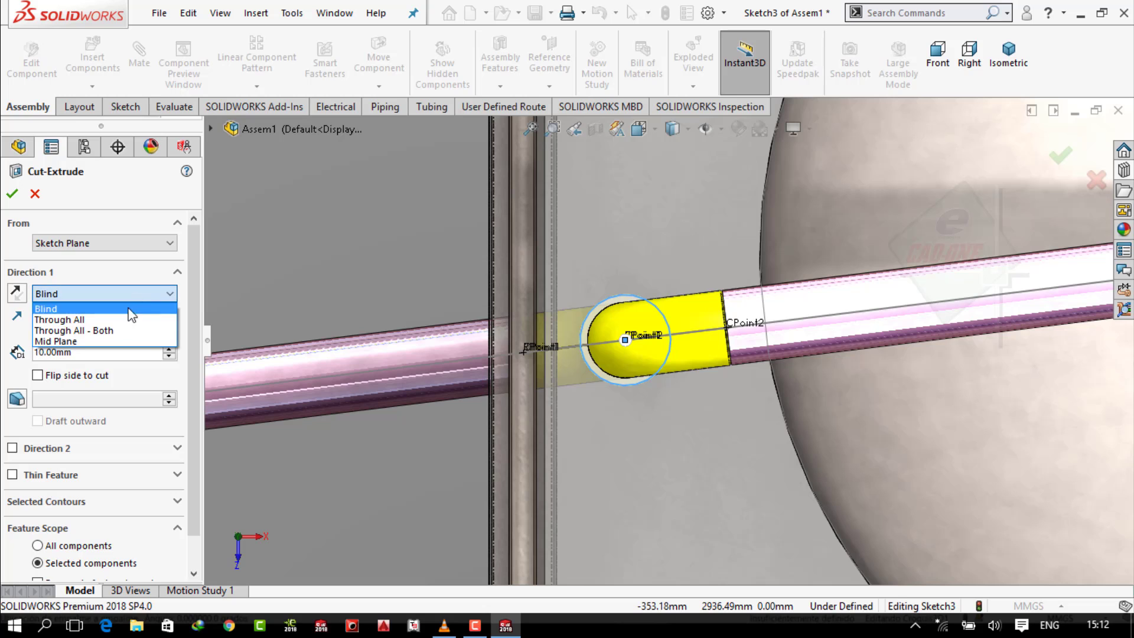
left_click(104, 319)
left_click(1009, 62)
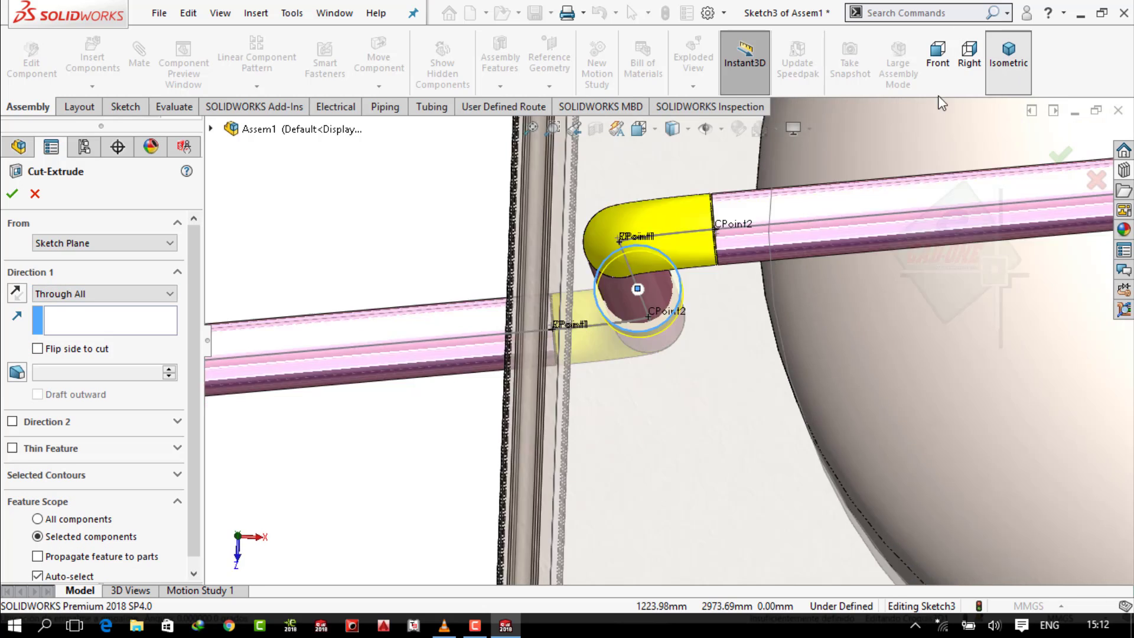
middle_click_drag(866, 243, 884, 194)
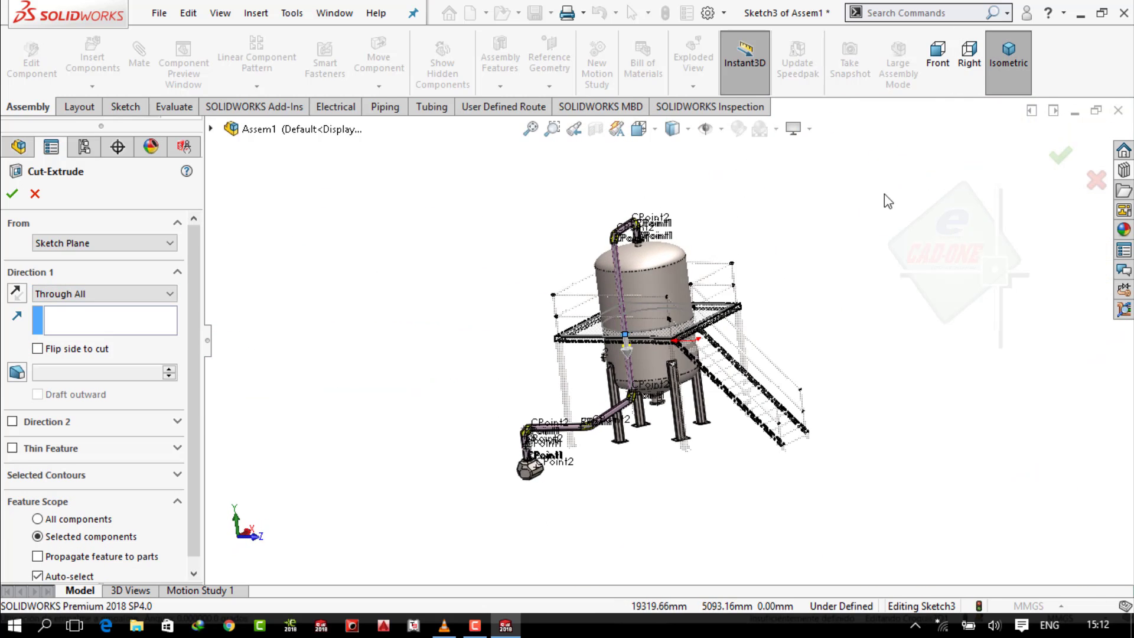
scroll(630, 358, "down", 6)
left_click(12, 193)
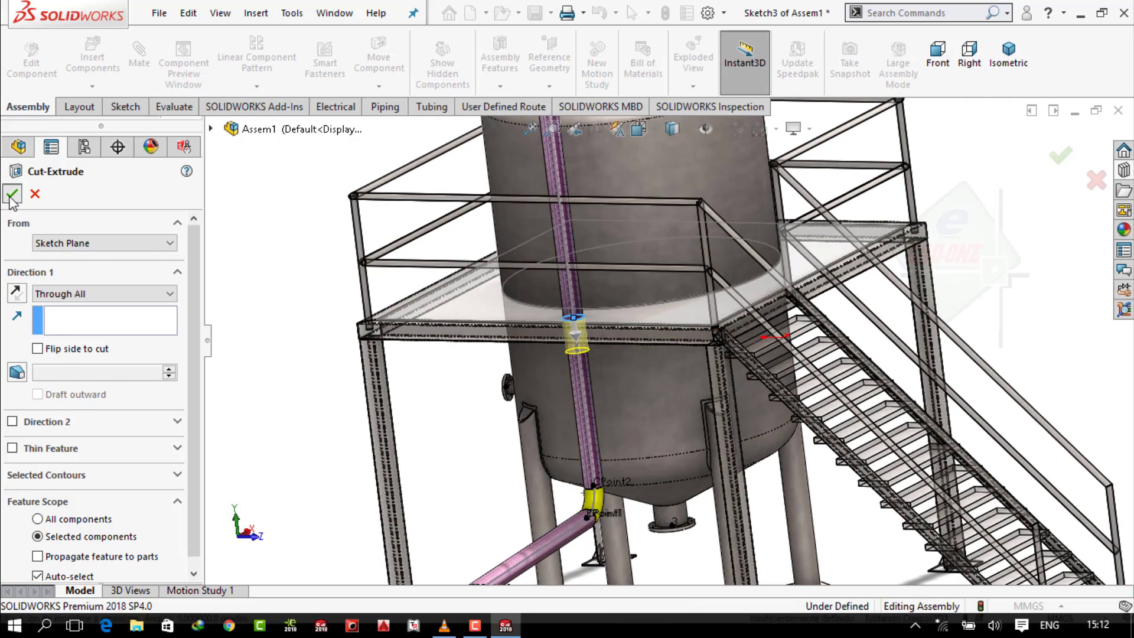
key("f")
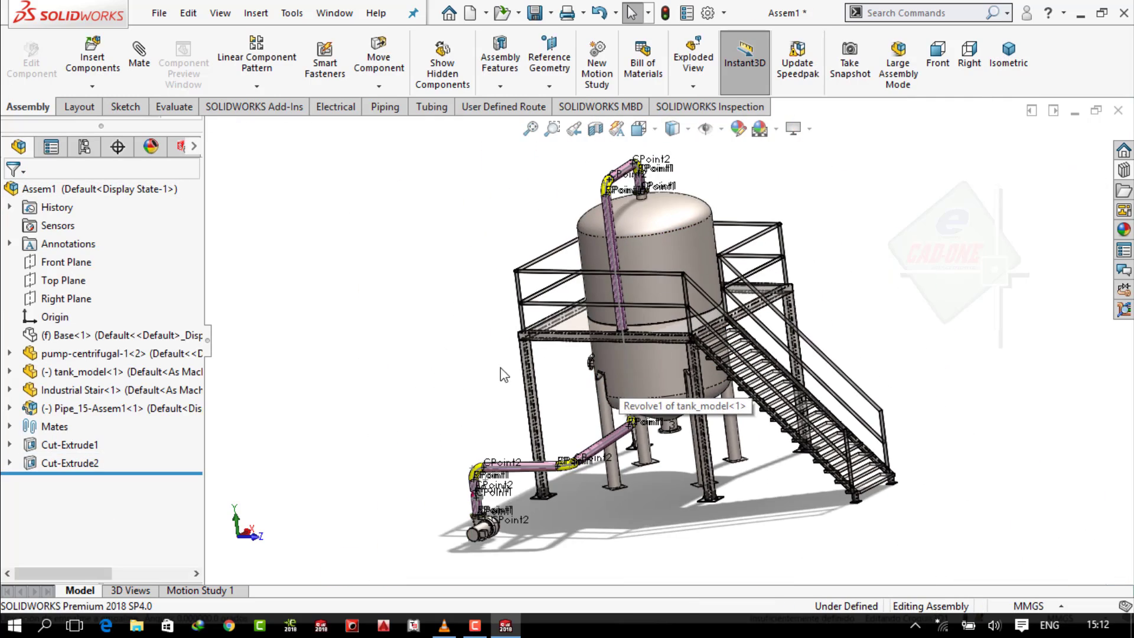
Edit the second cut feature, the circular pipe opening through the platform, and change its end condition to Blind.
mouse_move(502, 373)
middle_mouse_down()
mouse_move(450, 307)
mouse_move(502, 340)
middle_mouse_up()
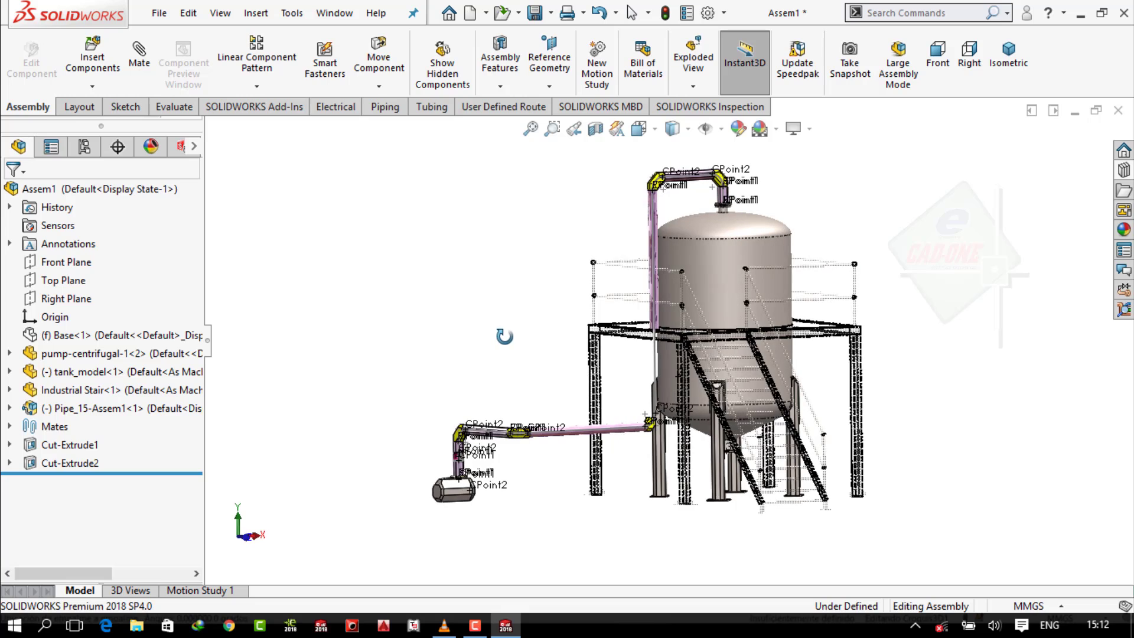
left_click(59, 463)
left_click(71, 419)
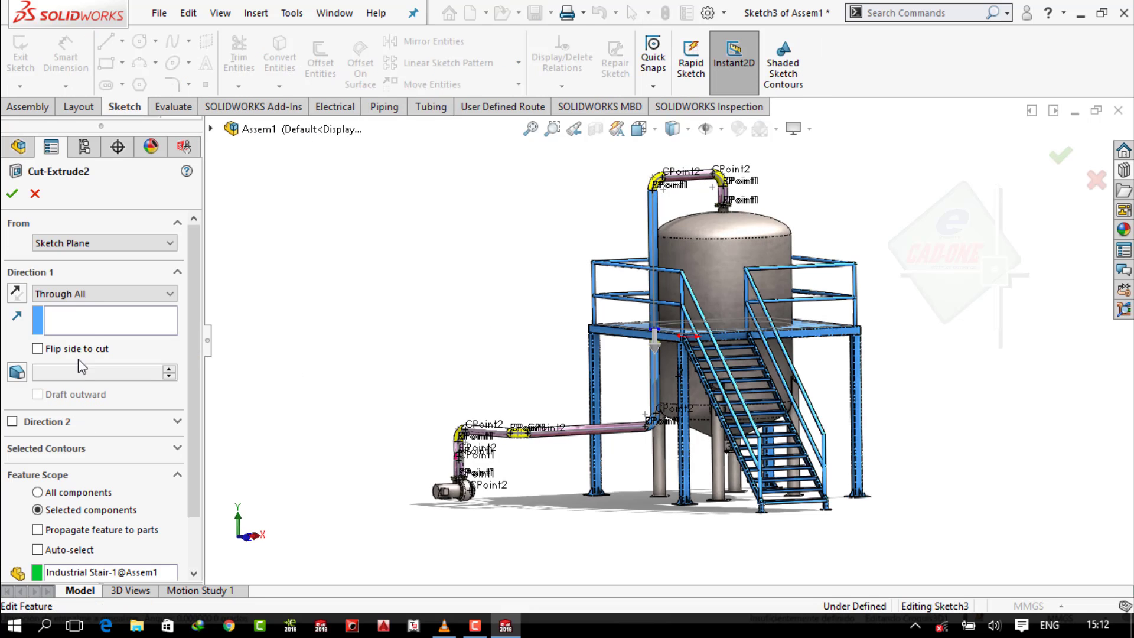
left_click(85, 296)
left_click(86, 298)
left_click(85, 300)
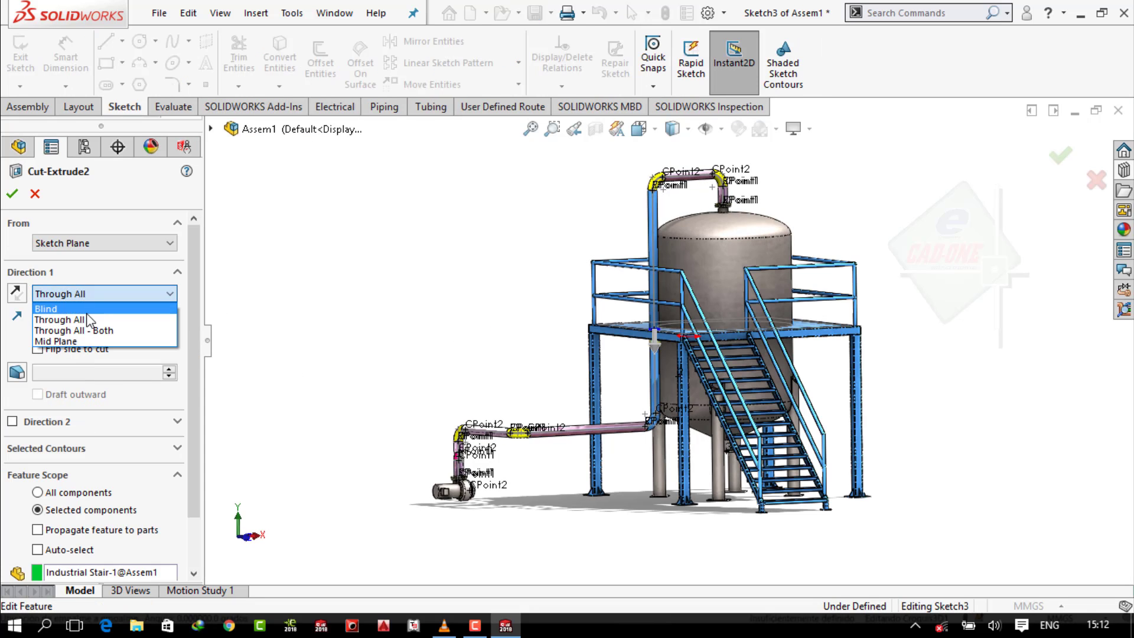
left_click(71, 309)
Set the blind depth of the platform's circular cut to 20 mm and accept the edited feature.
scroll(657, 337, "down", 5)
middle_click_drag(657, 347, 688, 245)
left_click(103, 296)
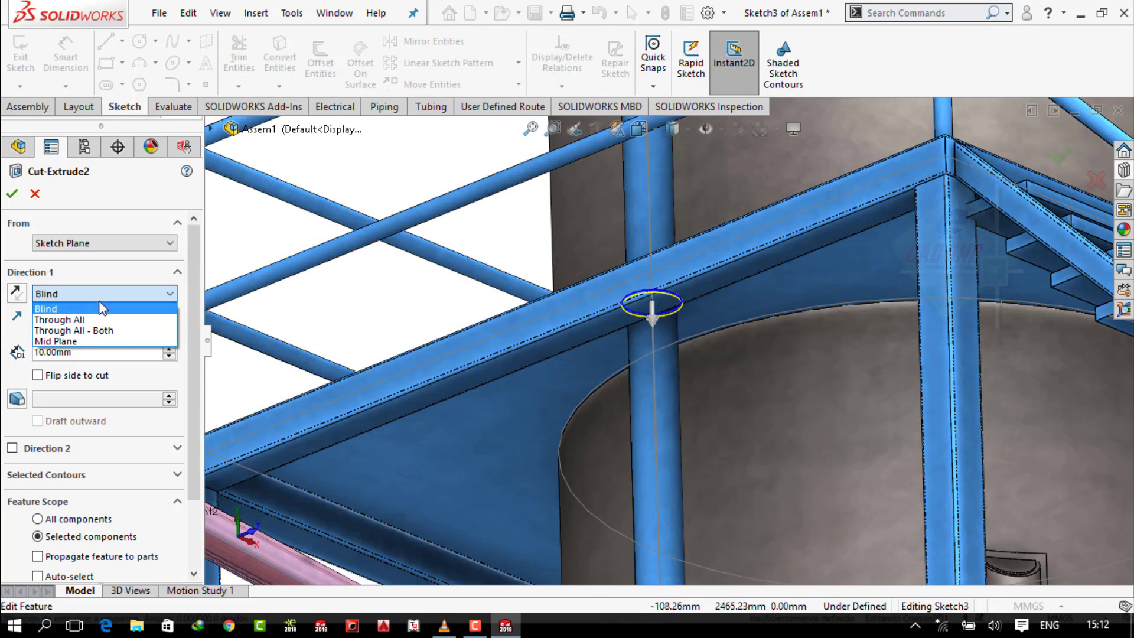
left_click(103, 308)
left_click(169, 348)
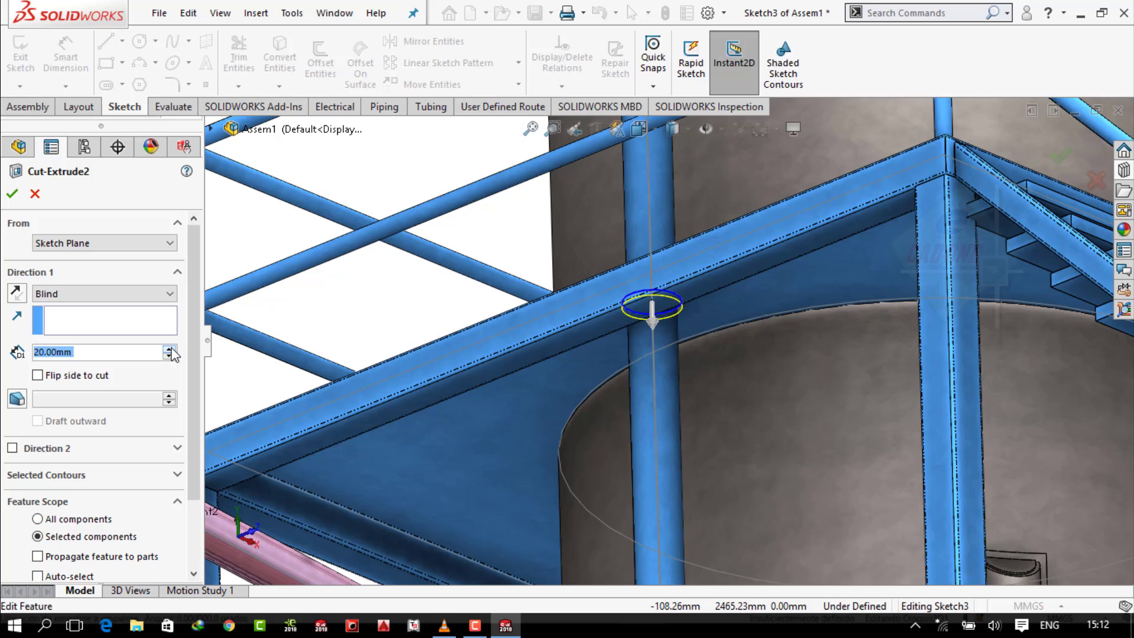
left_click(13, 195)
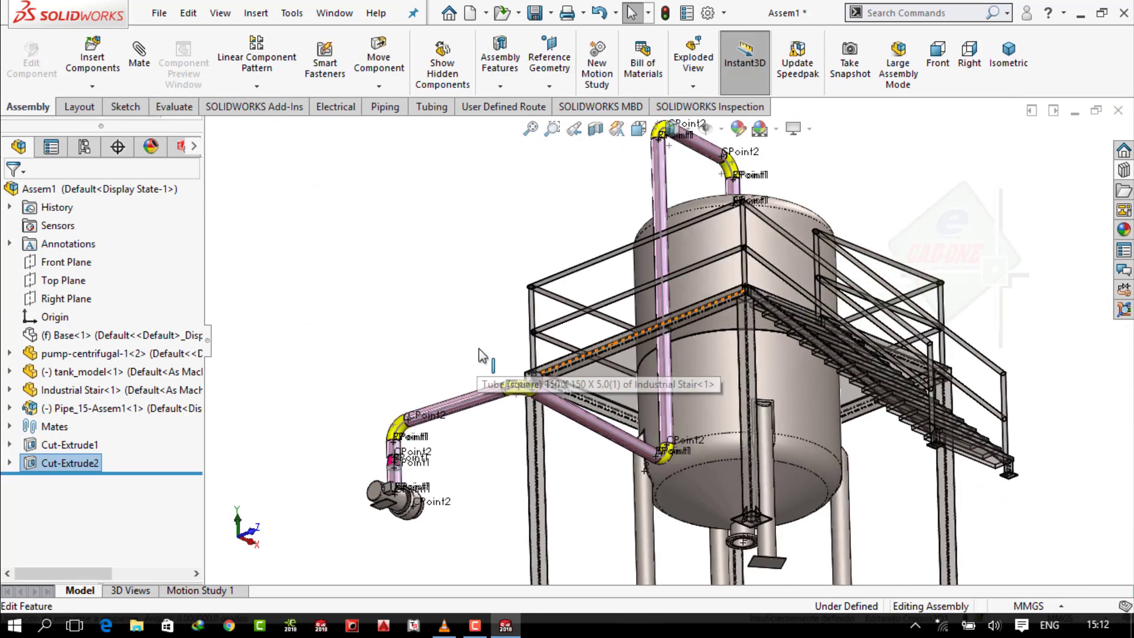
Inspect the complete piping assembly, starting from the isometric view.
left_click(1007, 83)
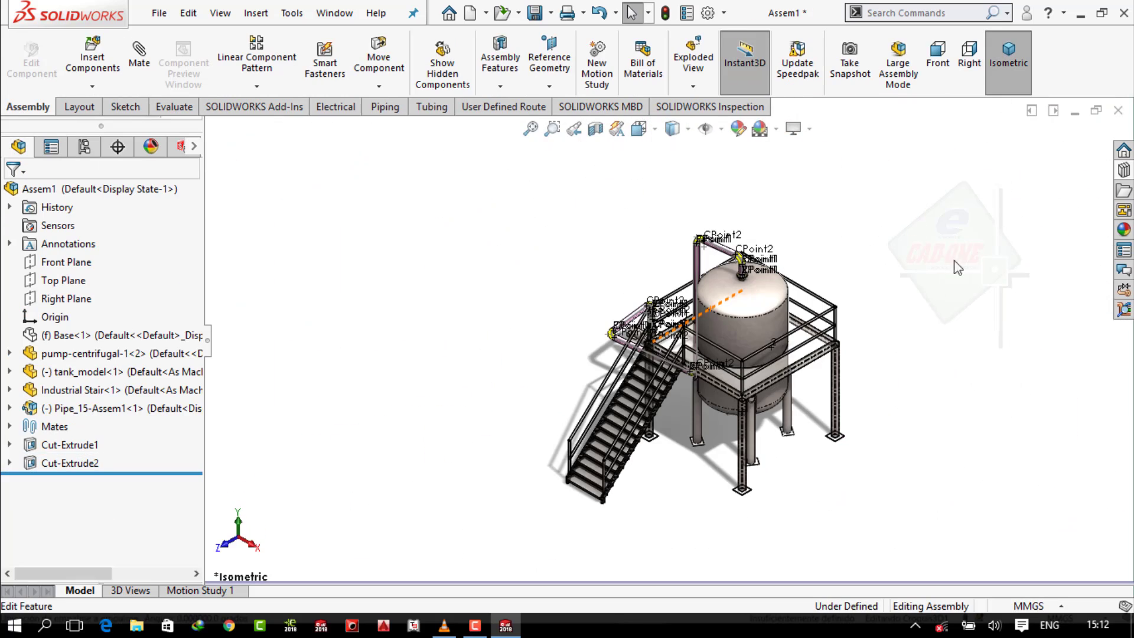
scroll(764, 355, "down", 3)
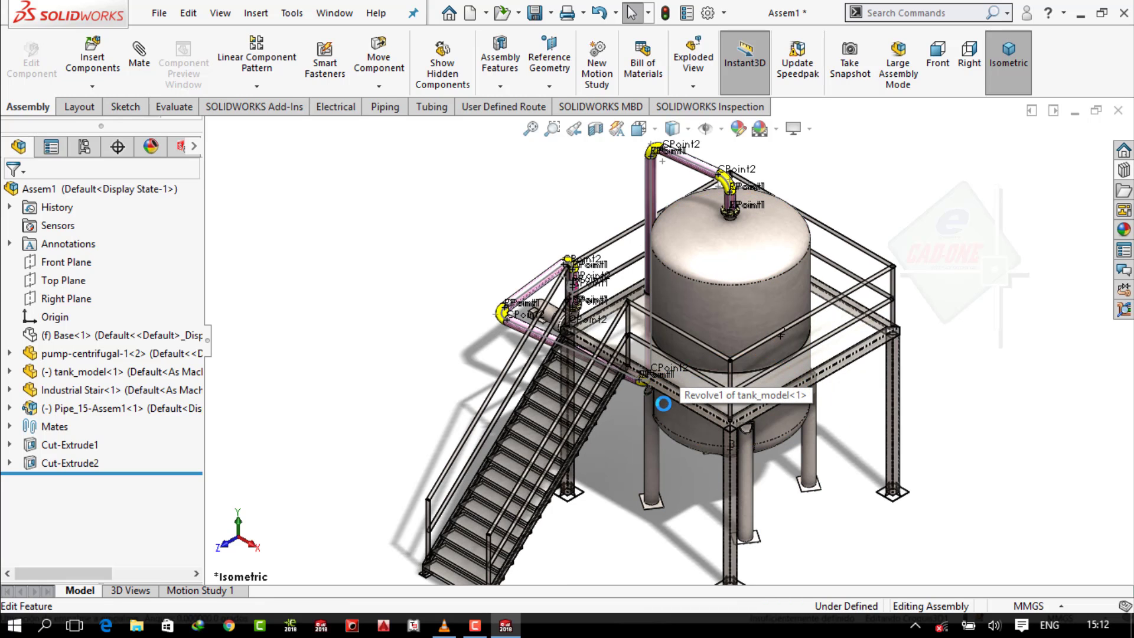
middle_click_drag(664, 445, 575, 525)
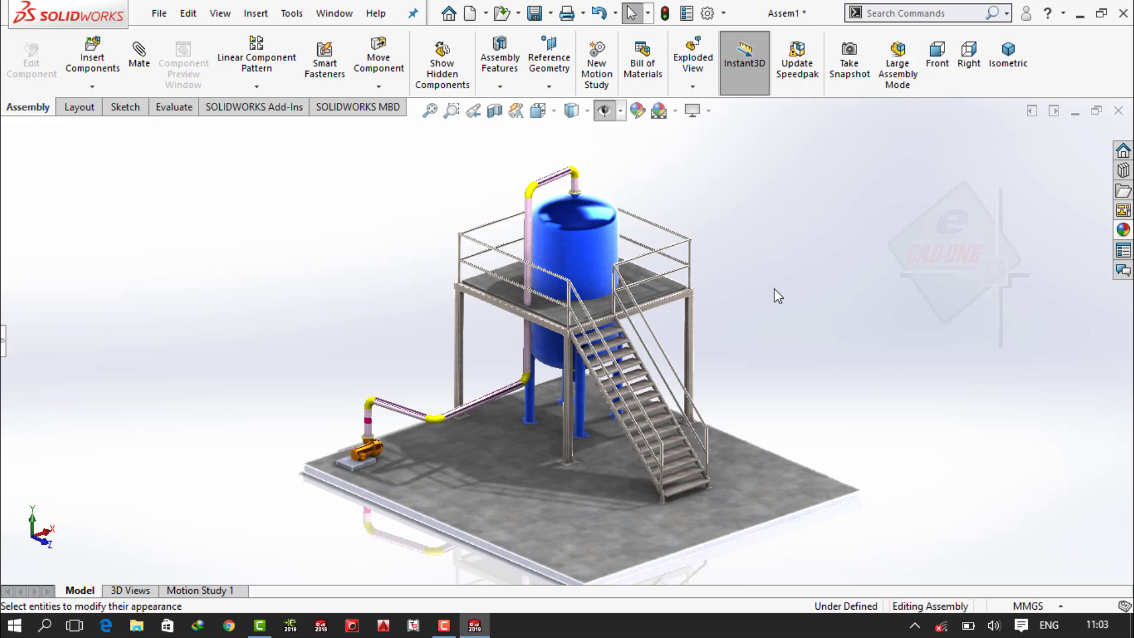
Apply the Backdrop - Grey with Overhead Light scene to the coloured tank, pump and stair assembly.
left_click(705, 111)
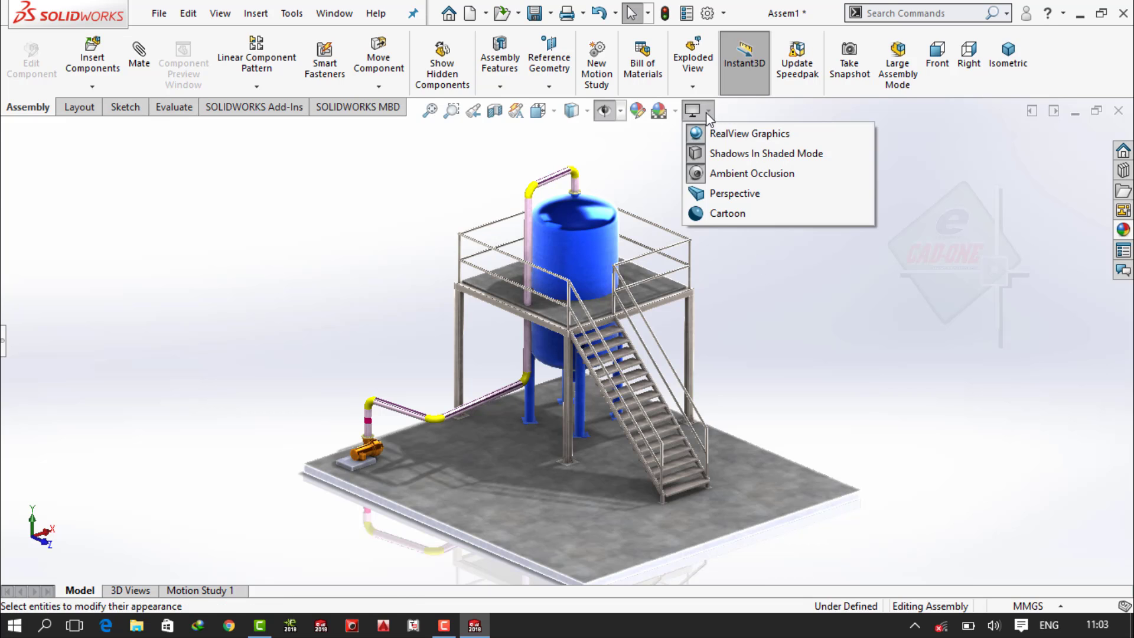
left_click(675, 111)
left_click(702, 65)
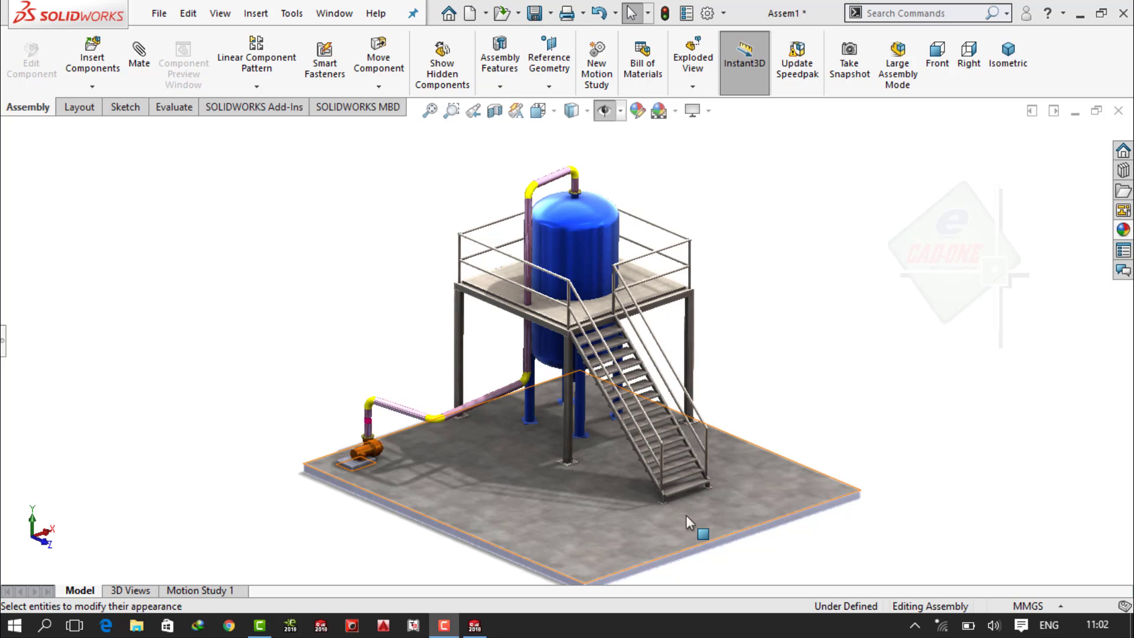
left_click(675, 111)
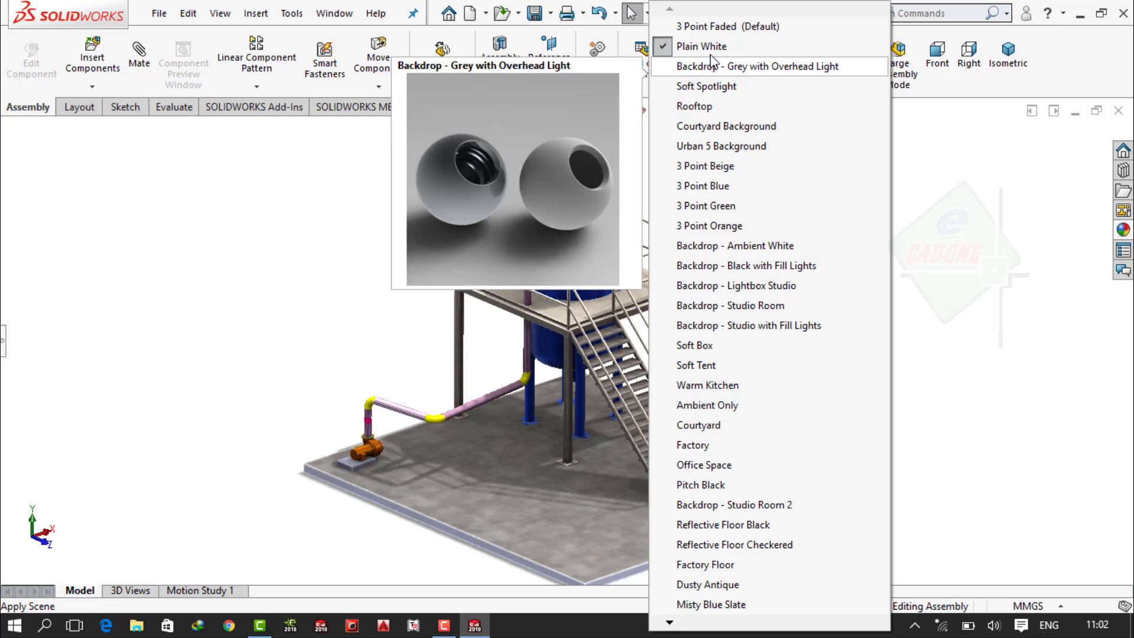
left_click(762, 71)
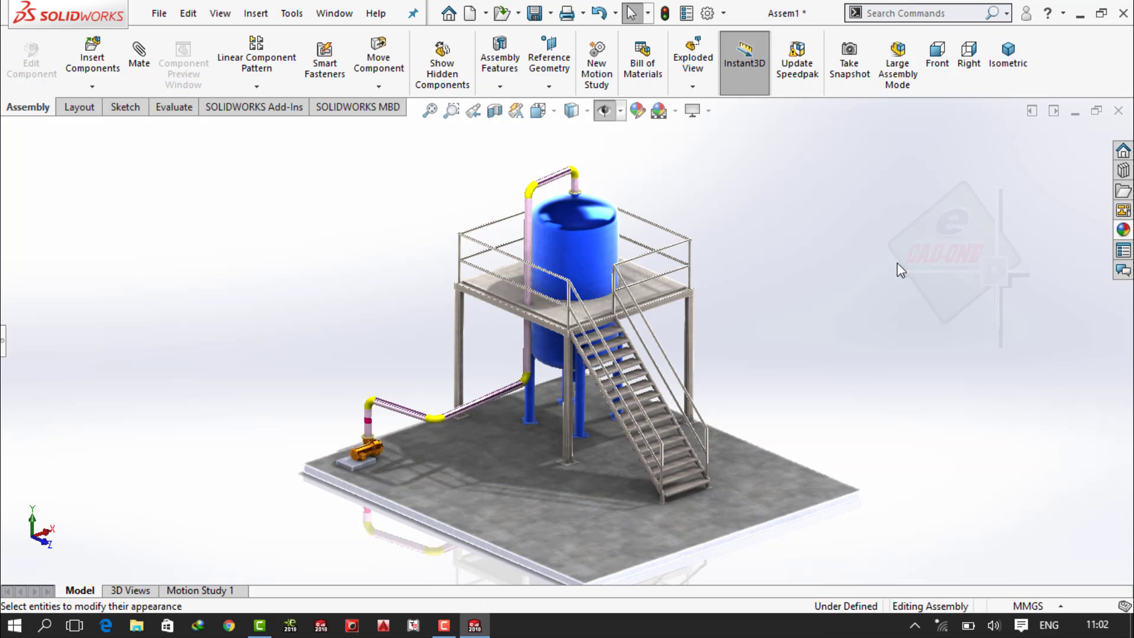